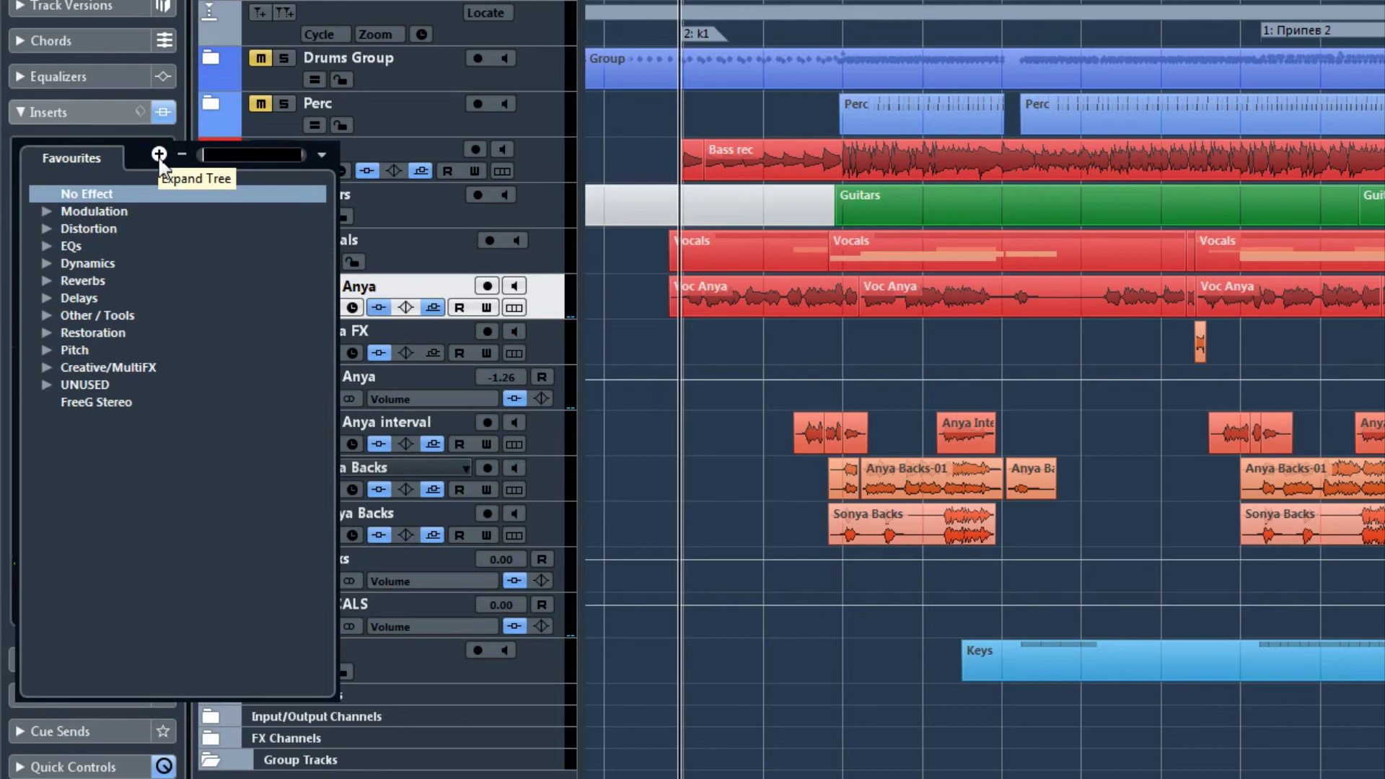
# Place GainMatch before and after the existing insert chain on Voc Anya and apply the gain compensation in the After instance.
pyautogui.write('gainmatch')
pyautogui.press('Return')
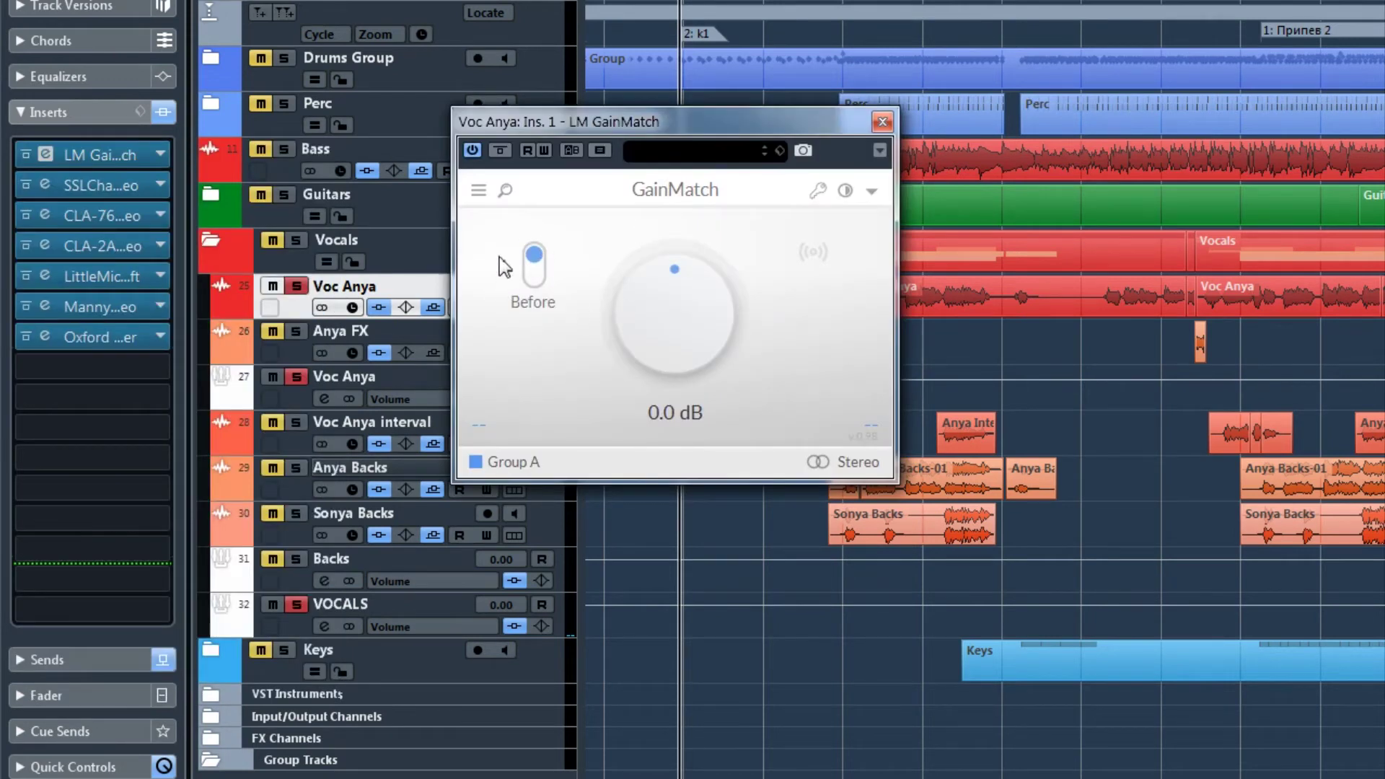
pyautogui.moveTo(101, 155); pyautogui.dragTo(106, 365)
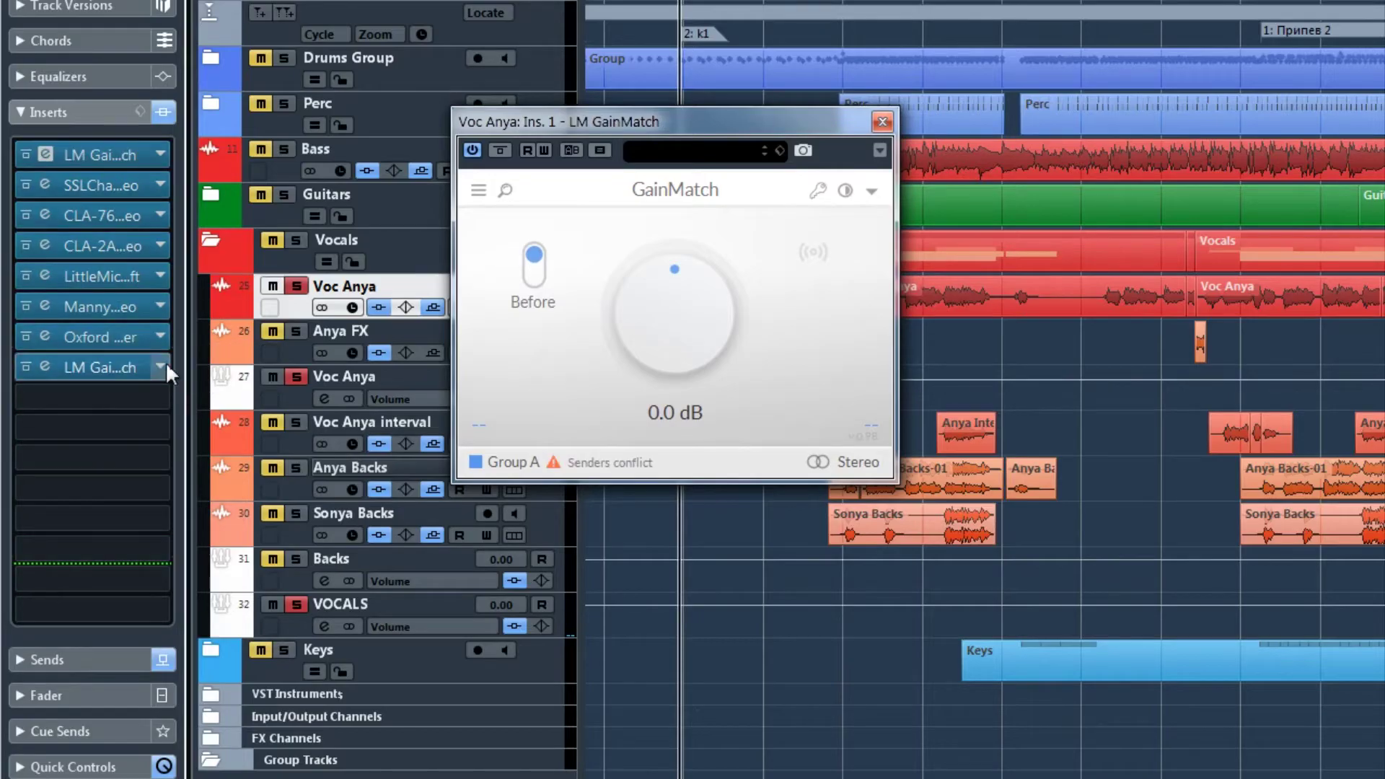
pyautogui.click(111, 370)
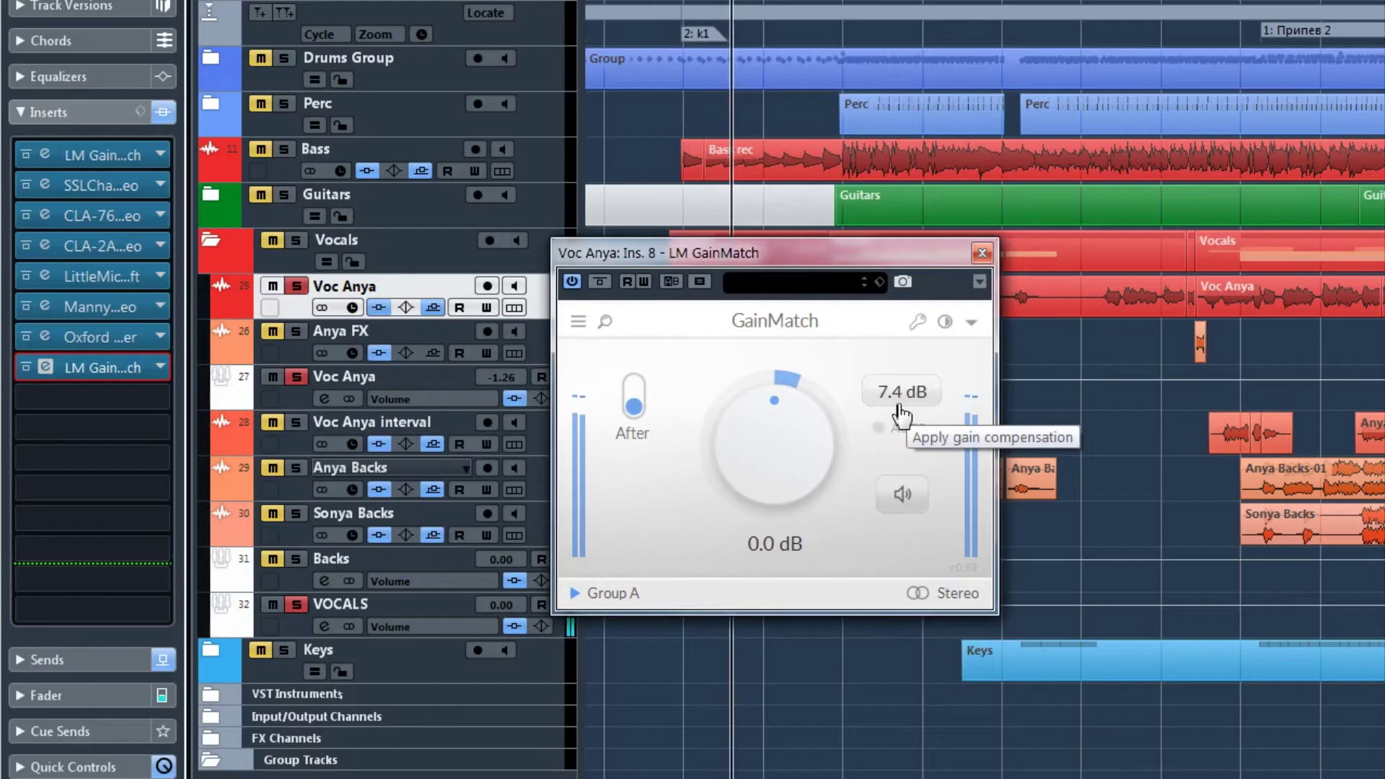
pyautogui.click(902, 404)
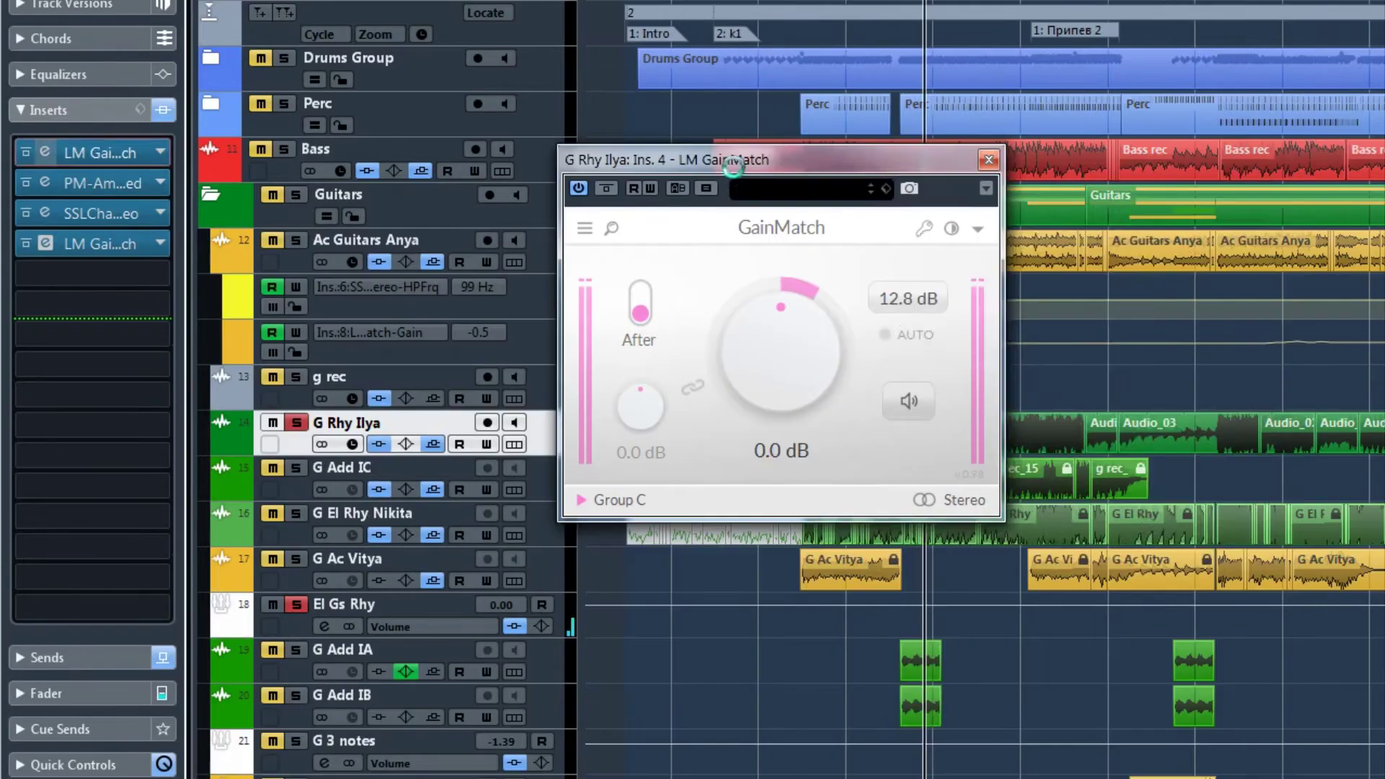
# Arrange the two GainMatch windows on G Rhy Ilya apart and try out the small input gain knob of the After instance.
pyautogui.moveTo(925, 197); pyautogui.dragTo(282, 110)
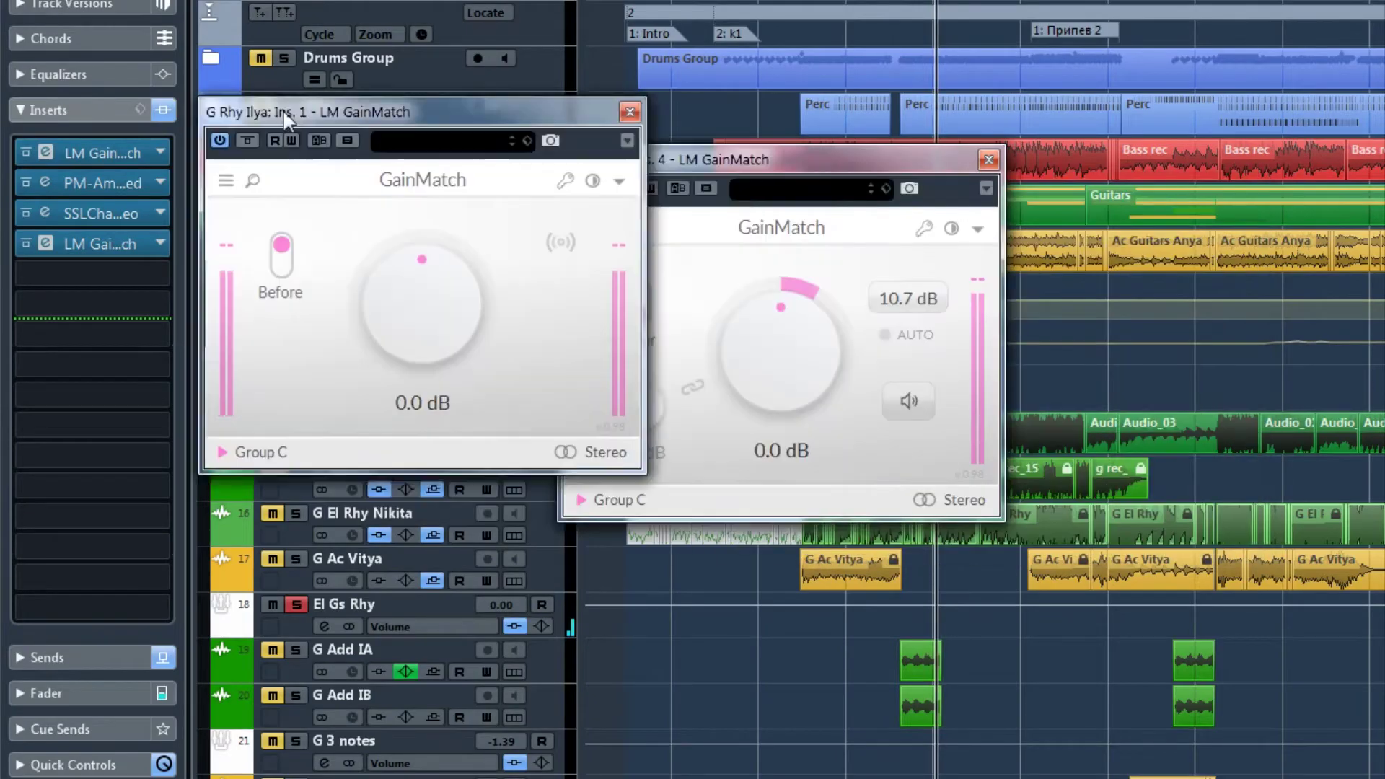
pyautogui.moveTo(701, 169); pyautogui.dragTo(745, 176)
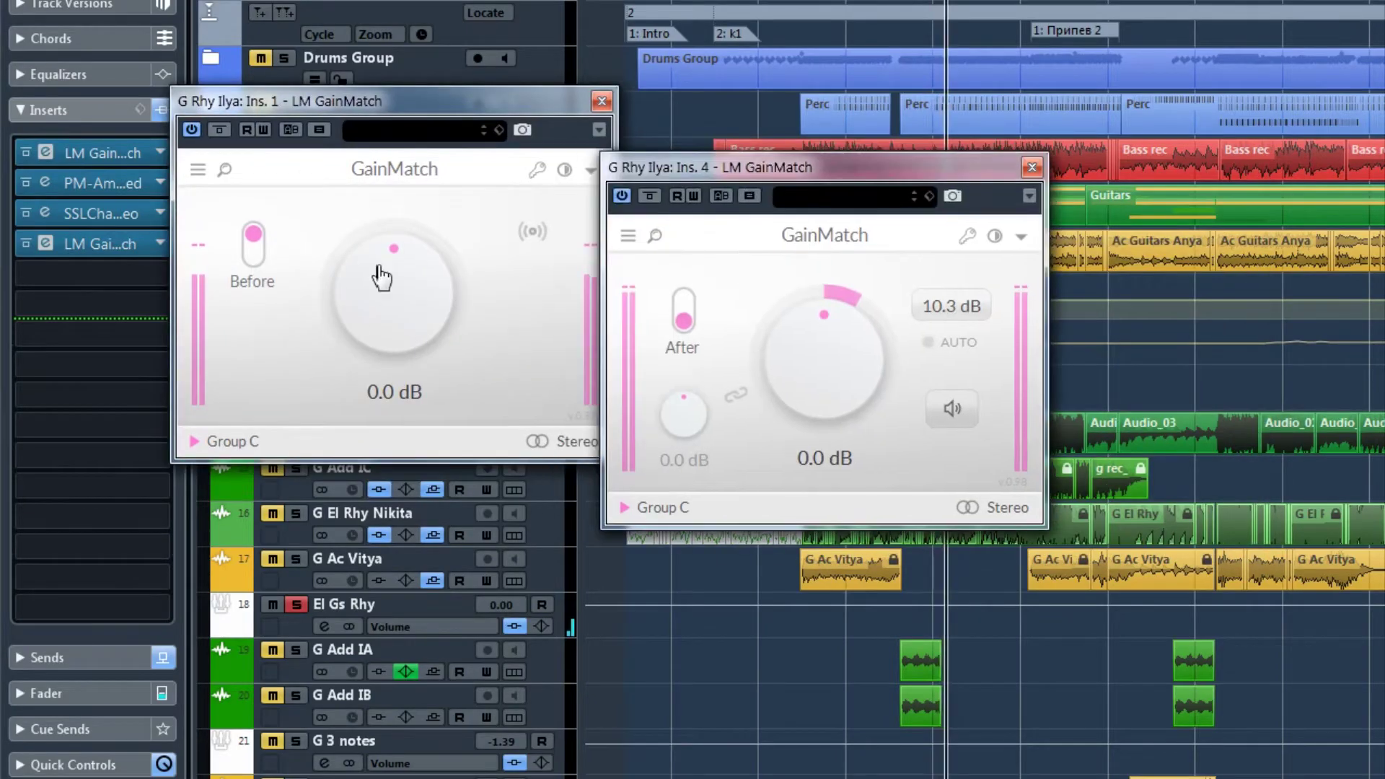
pyautogui.moveTo(693, 444); pyautogui.dragTo(684, 370)
pyautogui.doubleClick(683, 407)
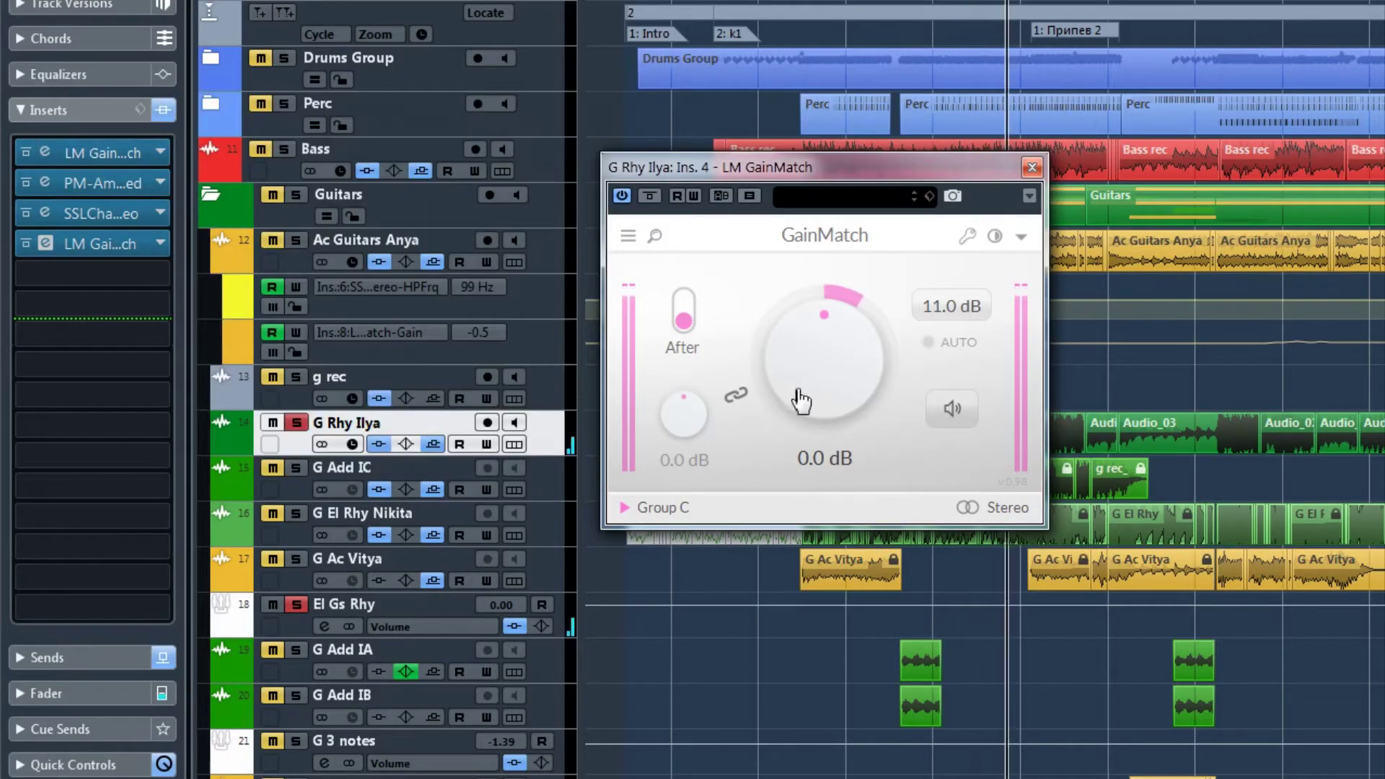
pyautogui.moveTo(678, 436); pyautogui.dragTo(672, 387)
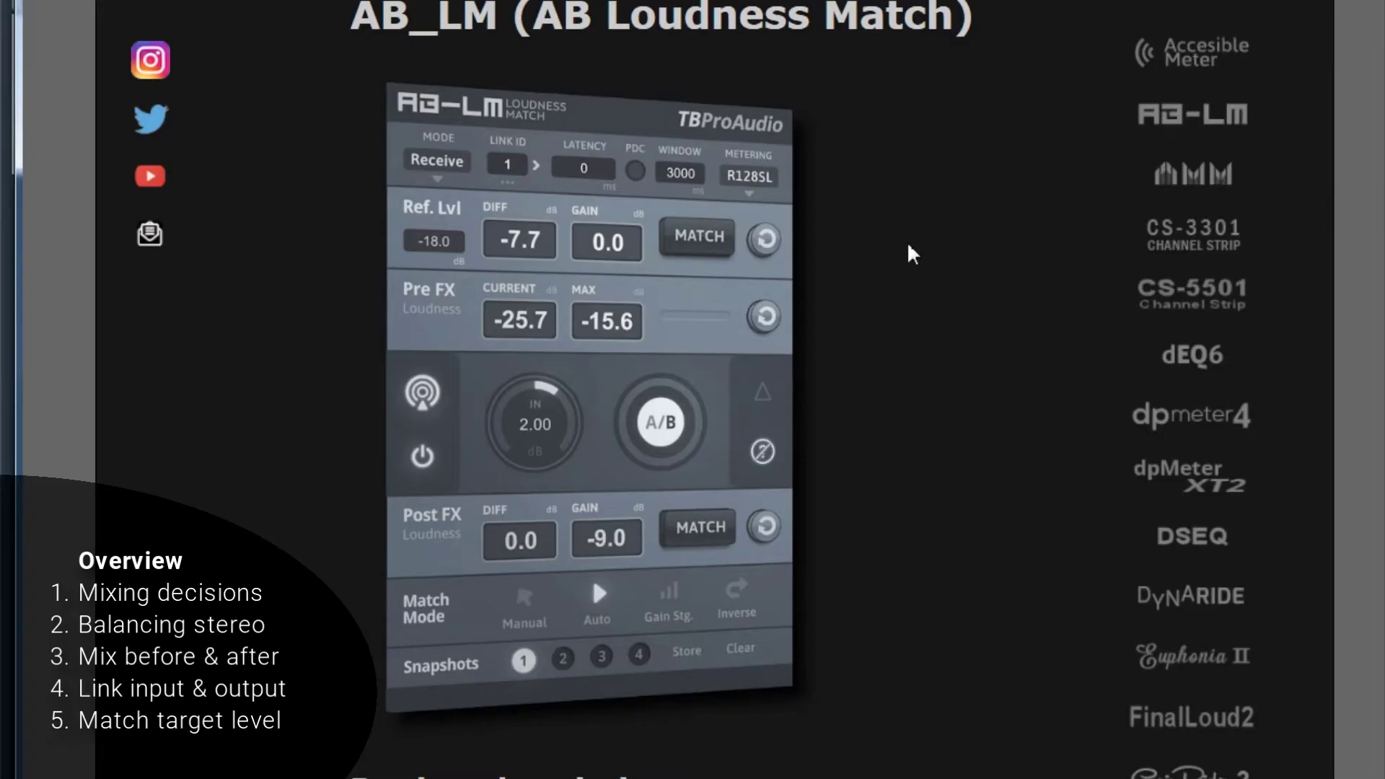
# Examine the product pages of the AB_LM, MCompare and HoRNet CLMS loudness-matching plug-ins.
pyautogui.scroll(5, 908, 246)
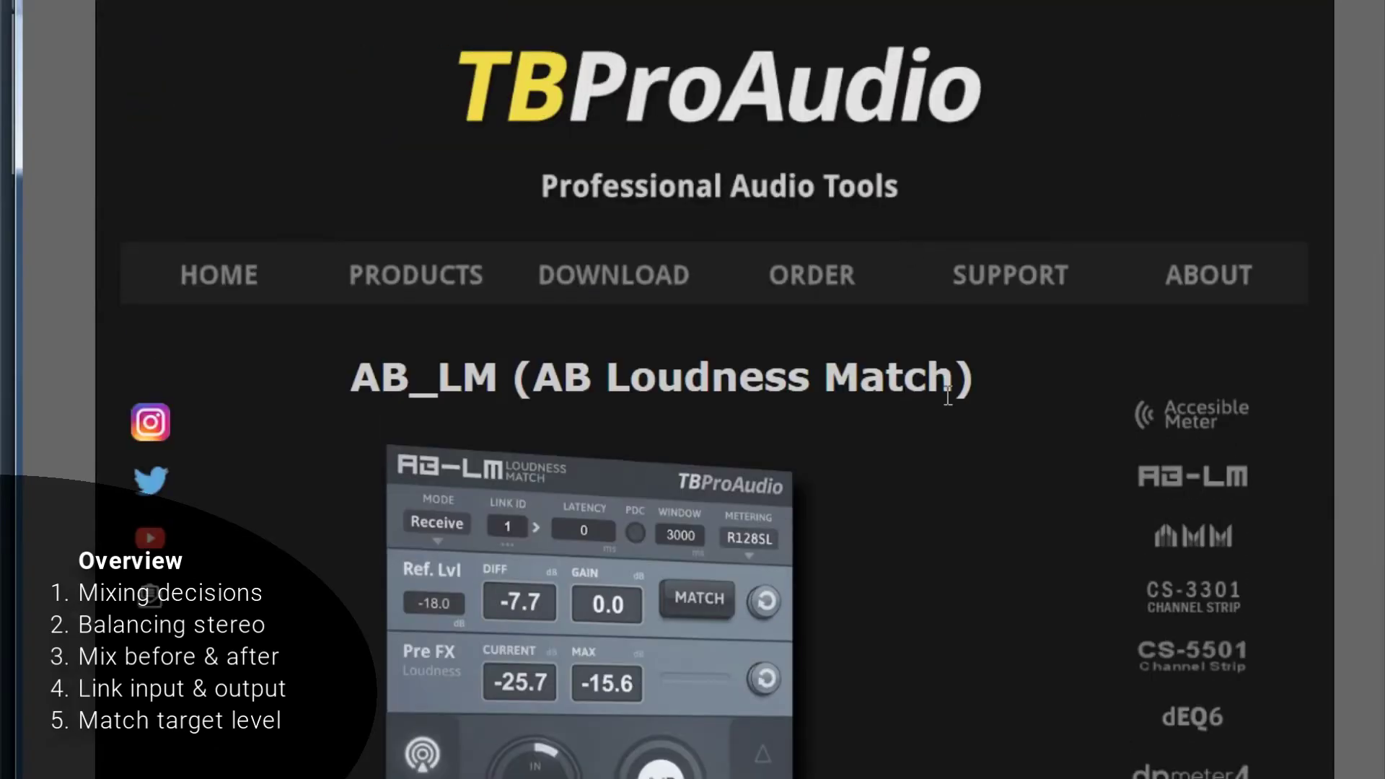
pyautogui.scroll(-5, 949, 396)
pyautogui.scroll(-8, 946, 398)
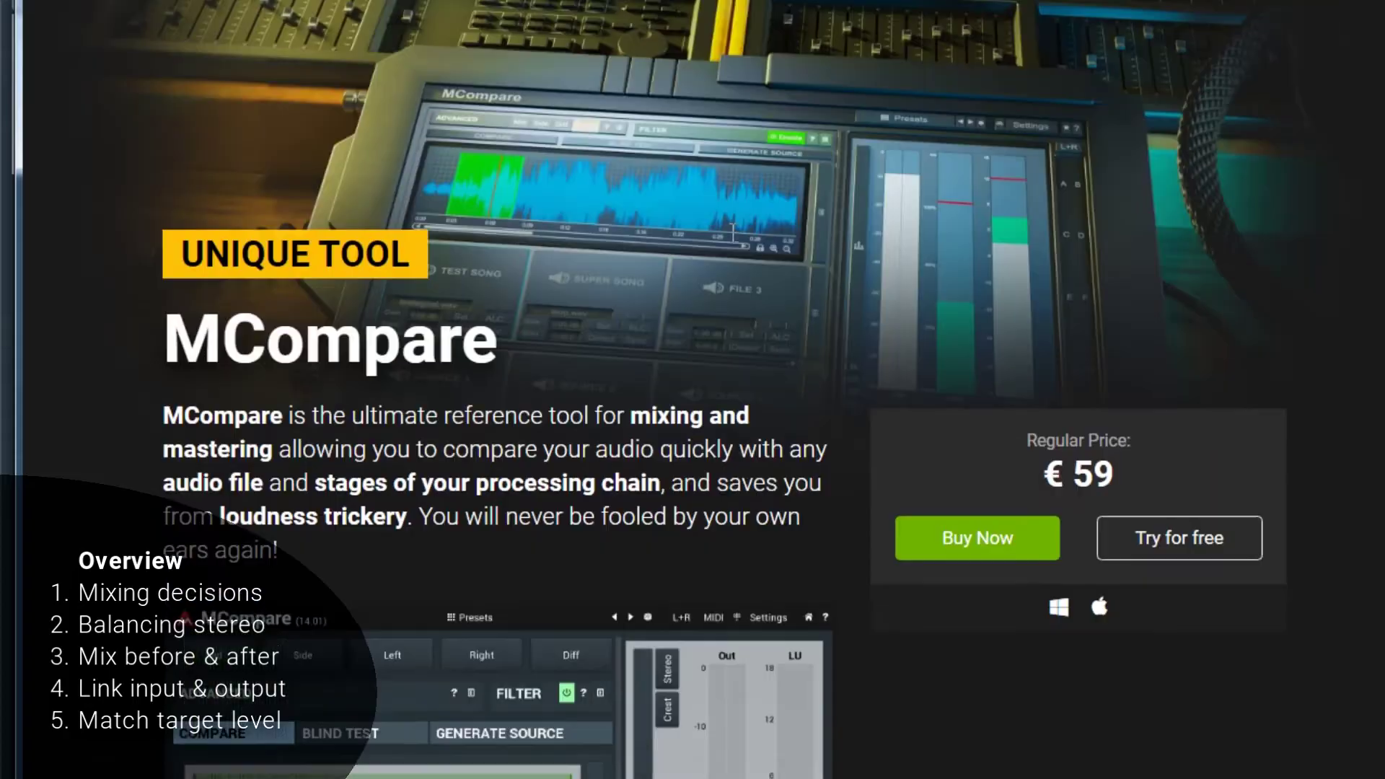
pyautogui.scroll(5, 732, 232)
pyautogui.scroll(-8, 732, 232)
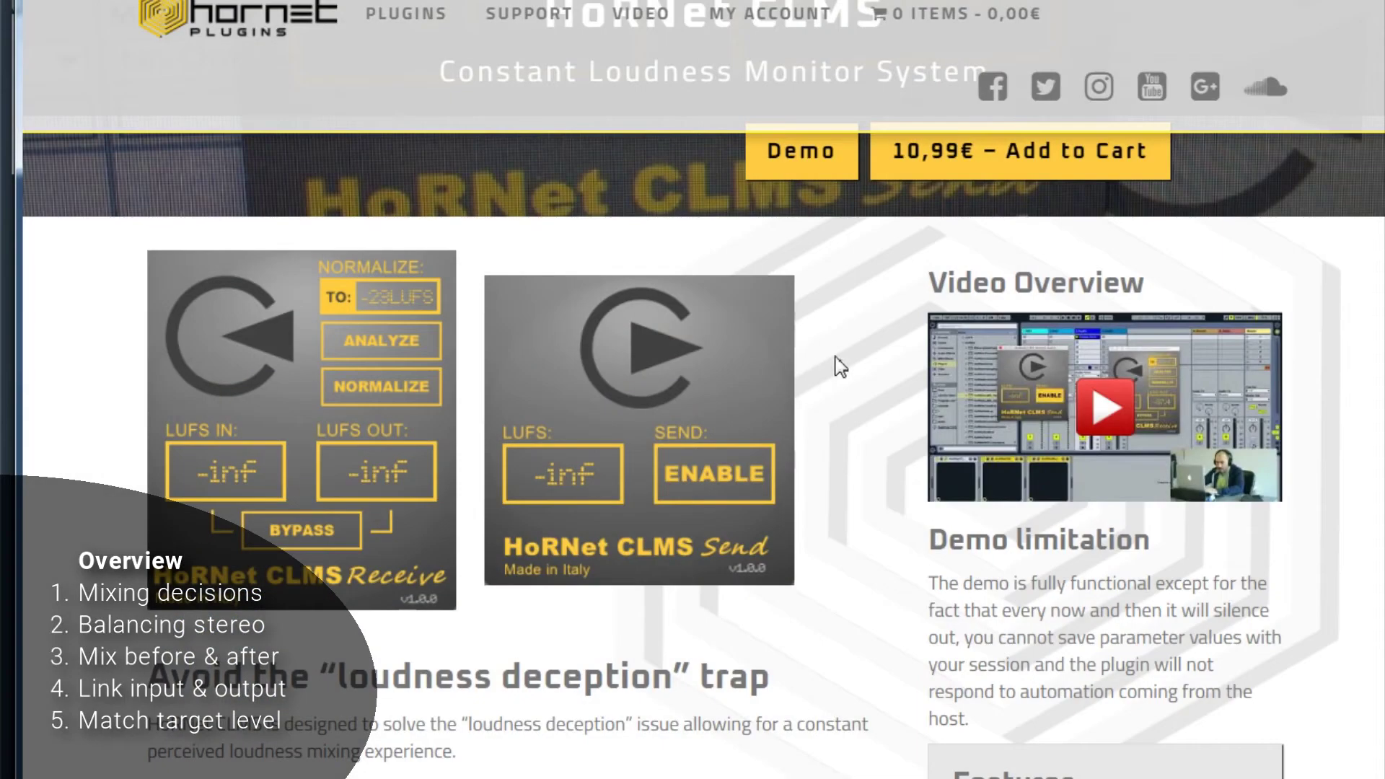
pyautogui.scroll(2, 841, 366)
pyautogui.scroll(-2, 840, 367)
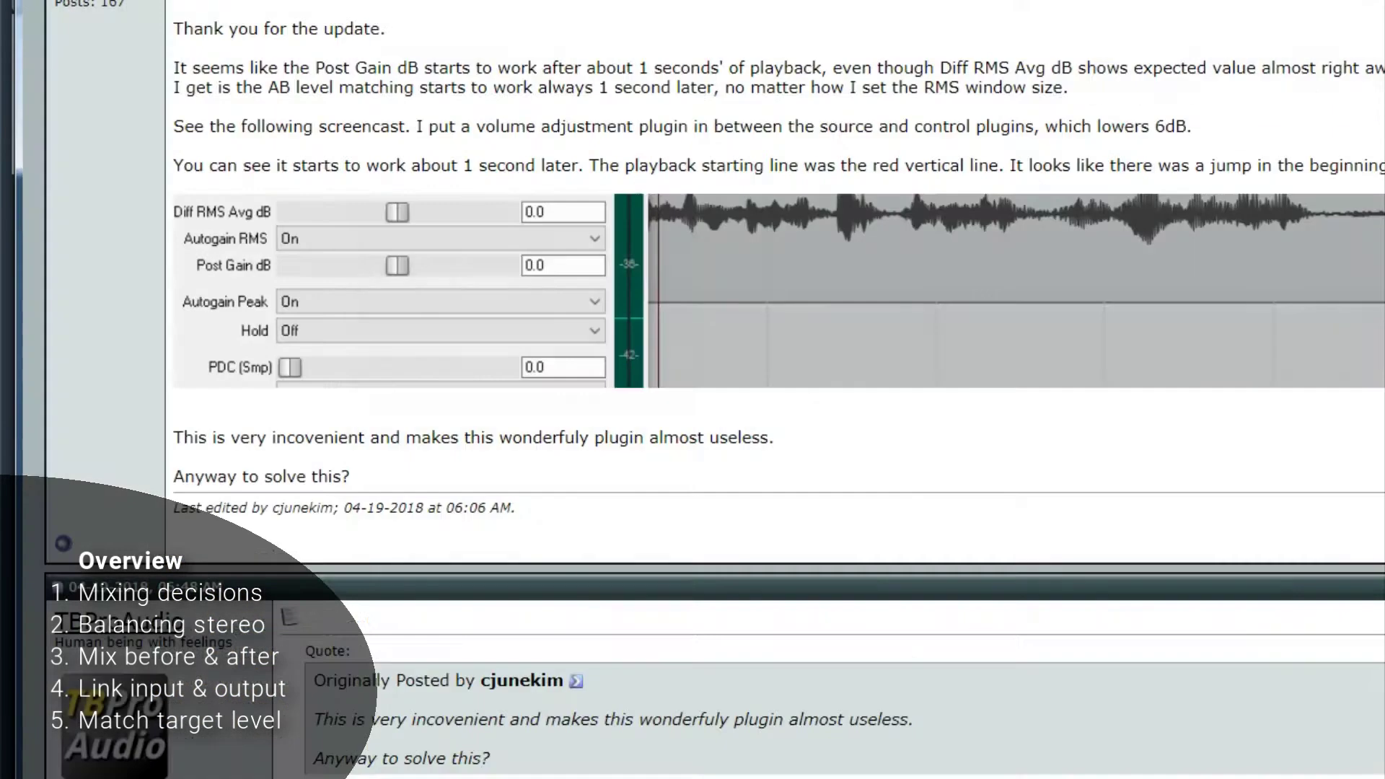
# Read through the forum thread about the delayed auto gain response of the TBProAudio level-matching plug-in.
pyautogui.scroll(5, 914, 132)
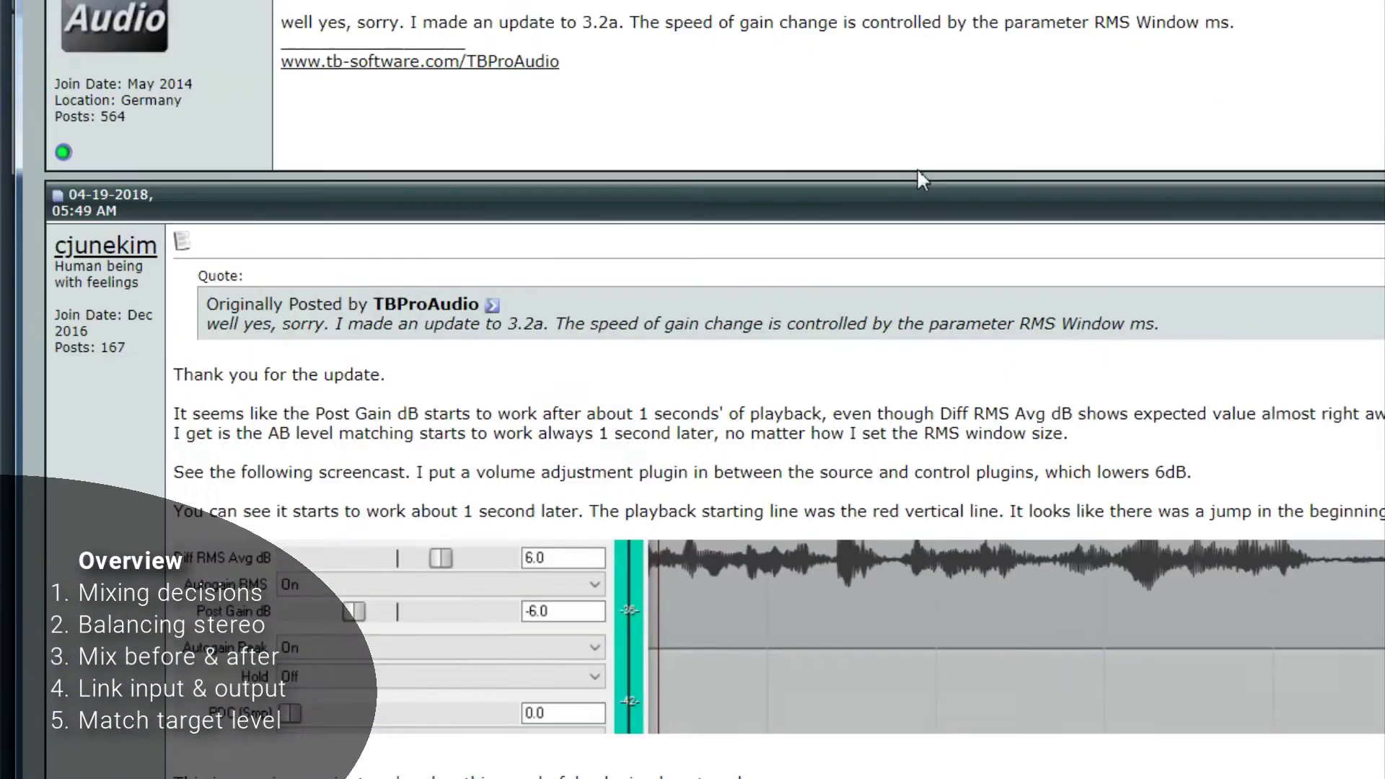
pyautogui.scroll(4, 924, 180)
pyautogui.scroll(-6, 924, 180)
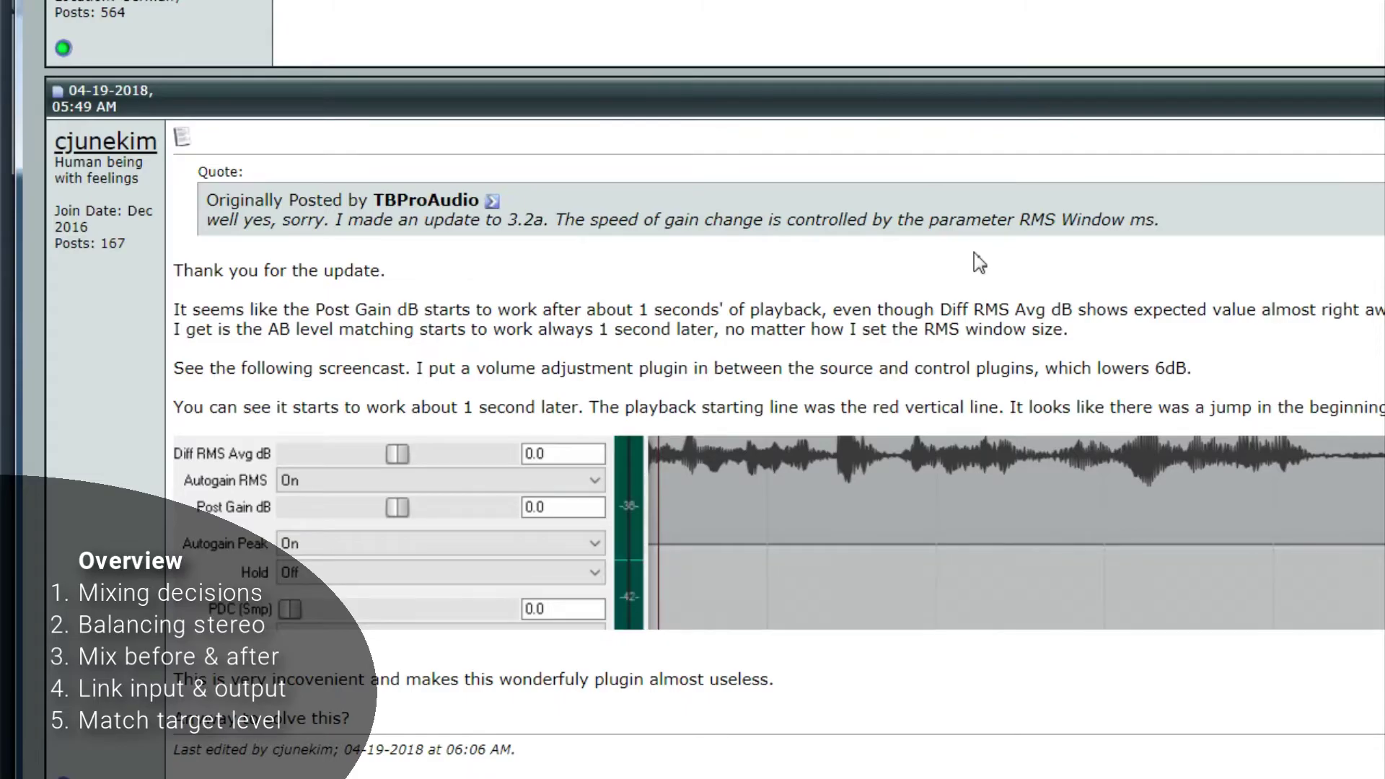
pyautogui.scroll(10, 978, 292)
pyautogui.scroll(-5, 978, 292)
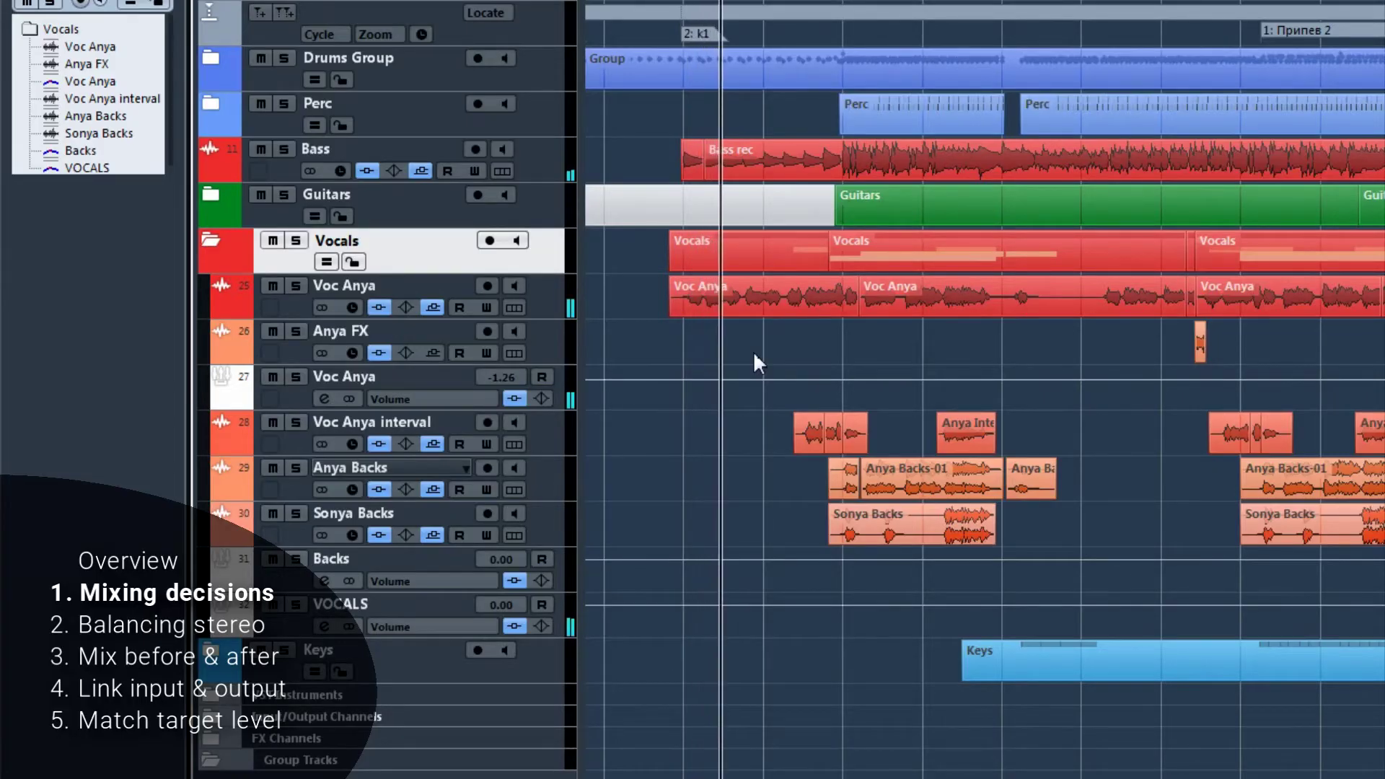
# Select the Voc Anya audio track, solo it and play it back from the start of the verse.
pyautogui.click(549, 303)
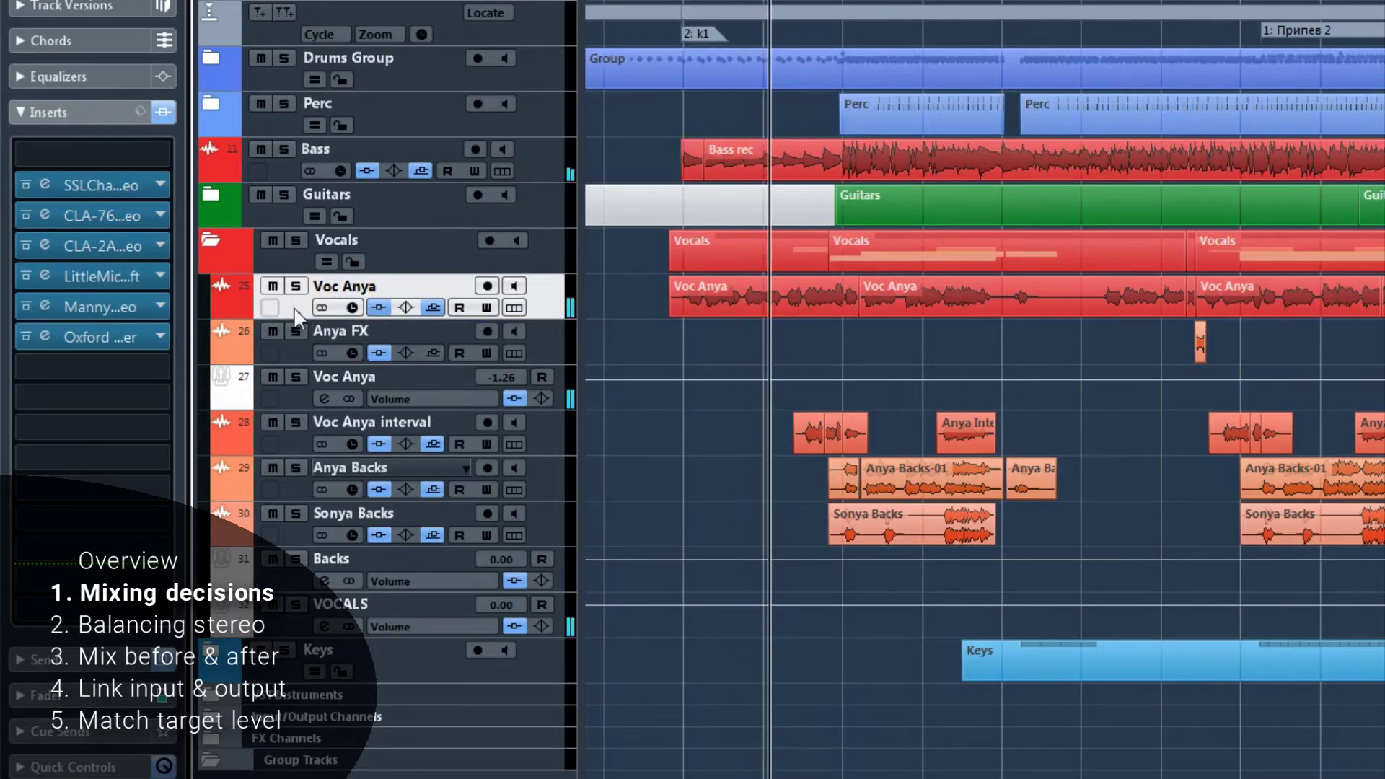
pyautogui.press('space')
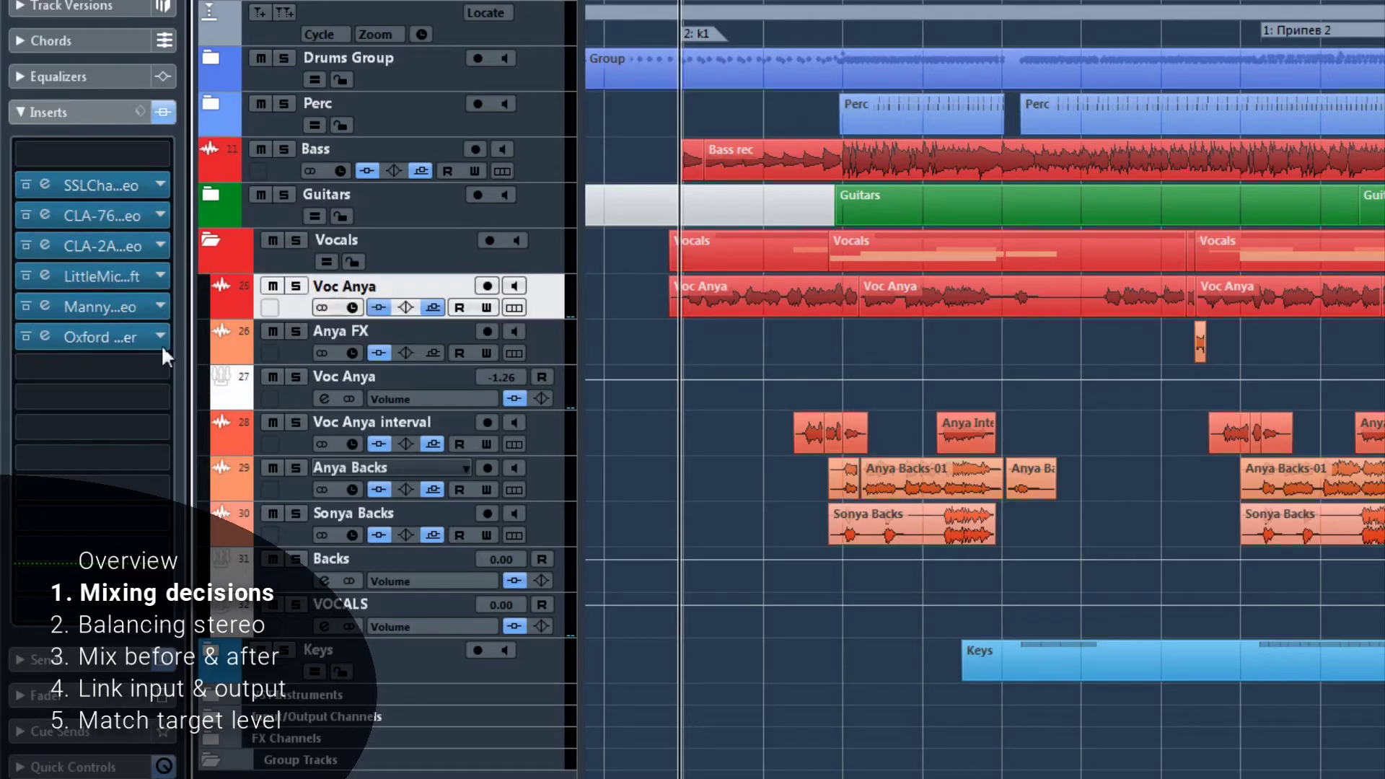
pyautogui.click(296, 287)
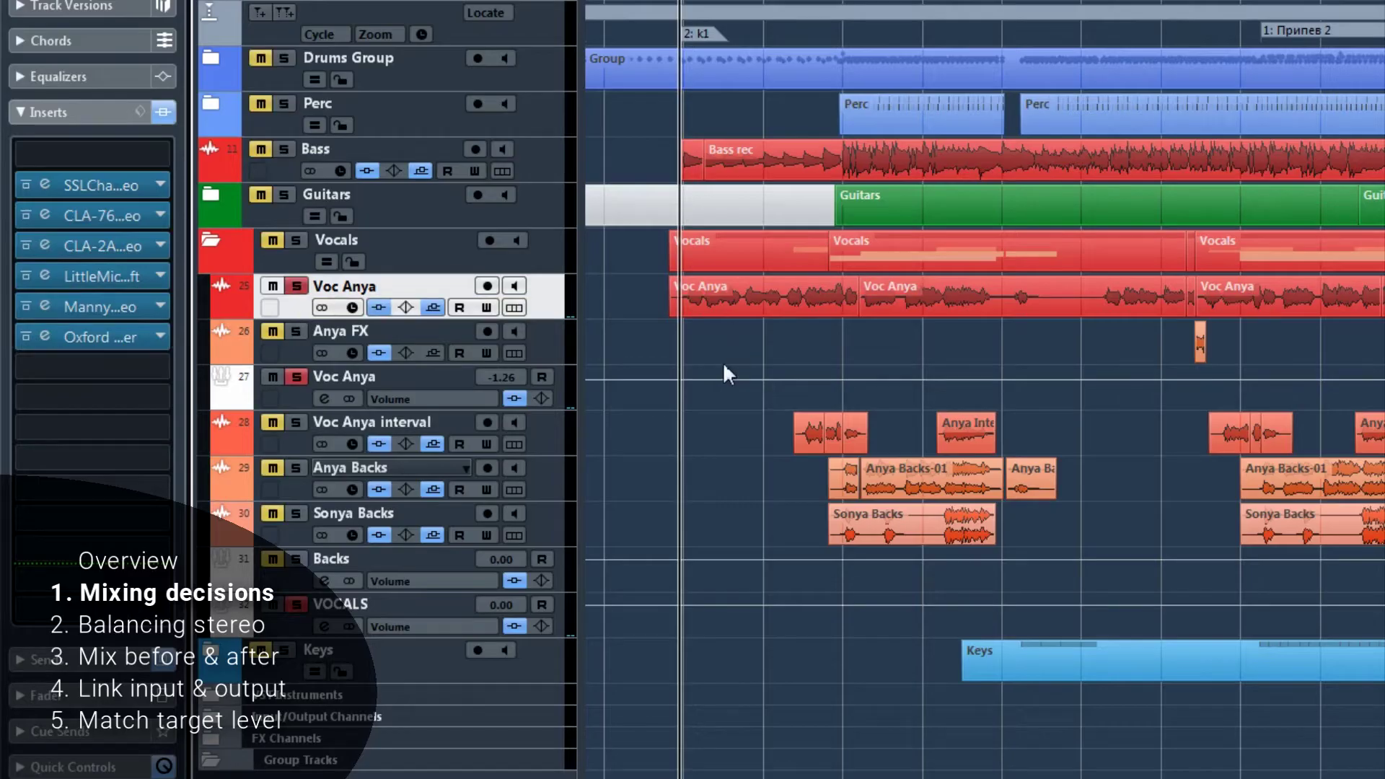
pyautogui.press('space')
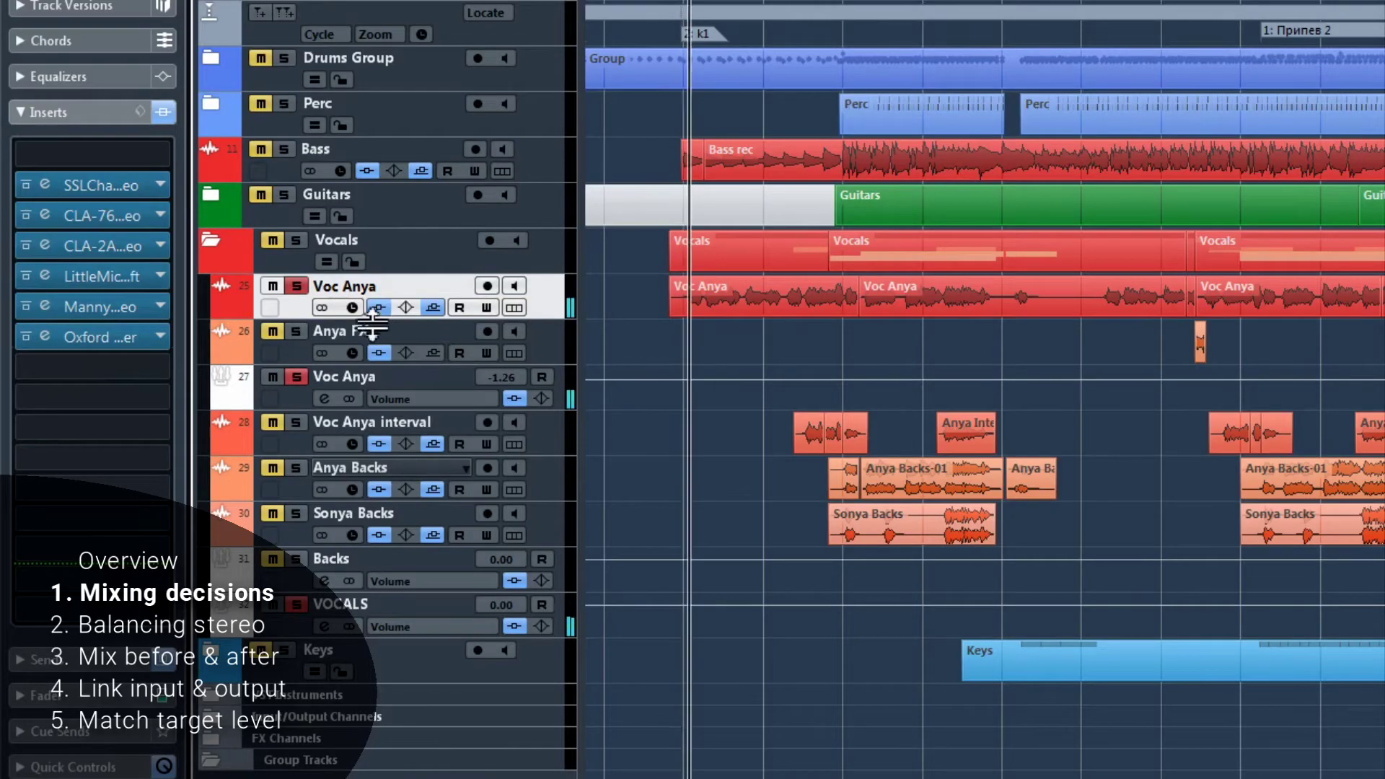
# Compare the vocal with its inserts bypassed and active during playback, returning to the verse start.
pyautogui.click(379, 308)
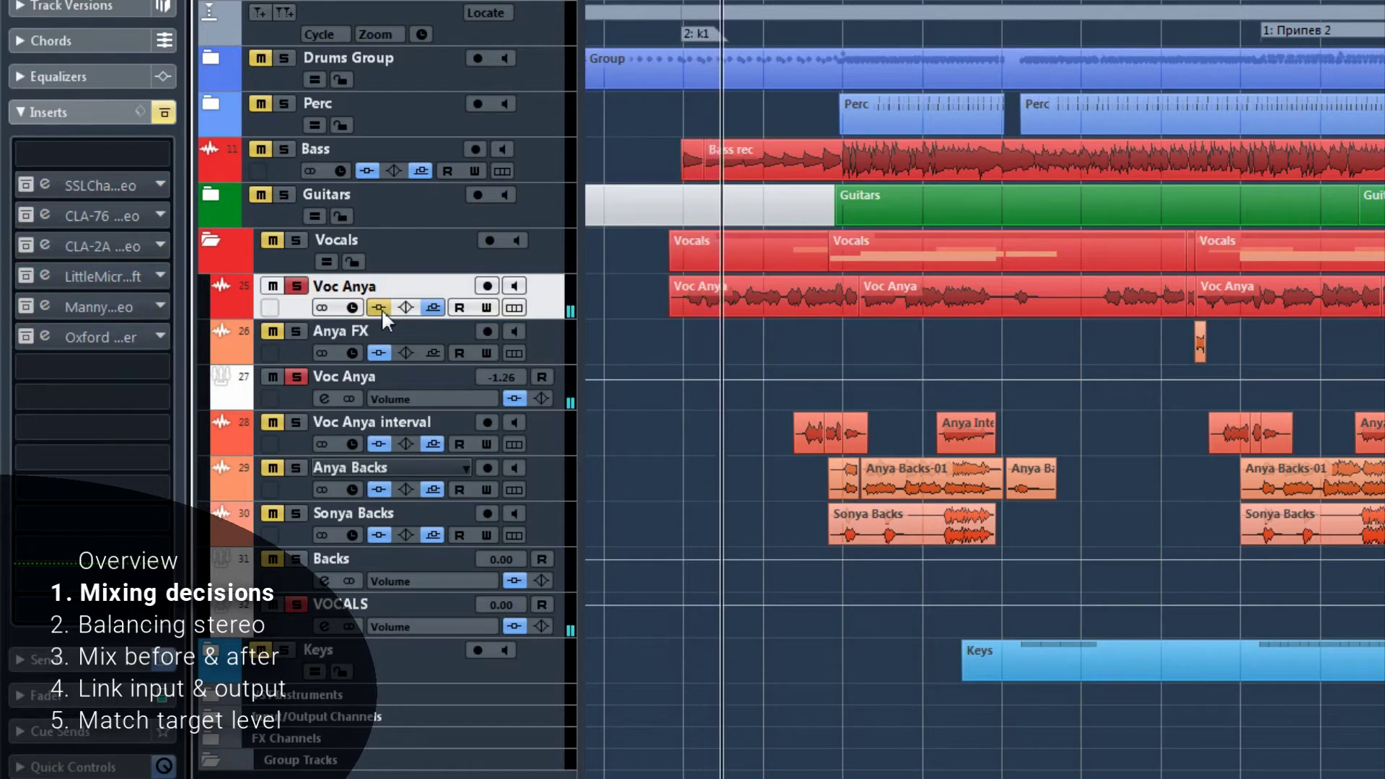
pyautogui.click(380, 308)
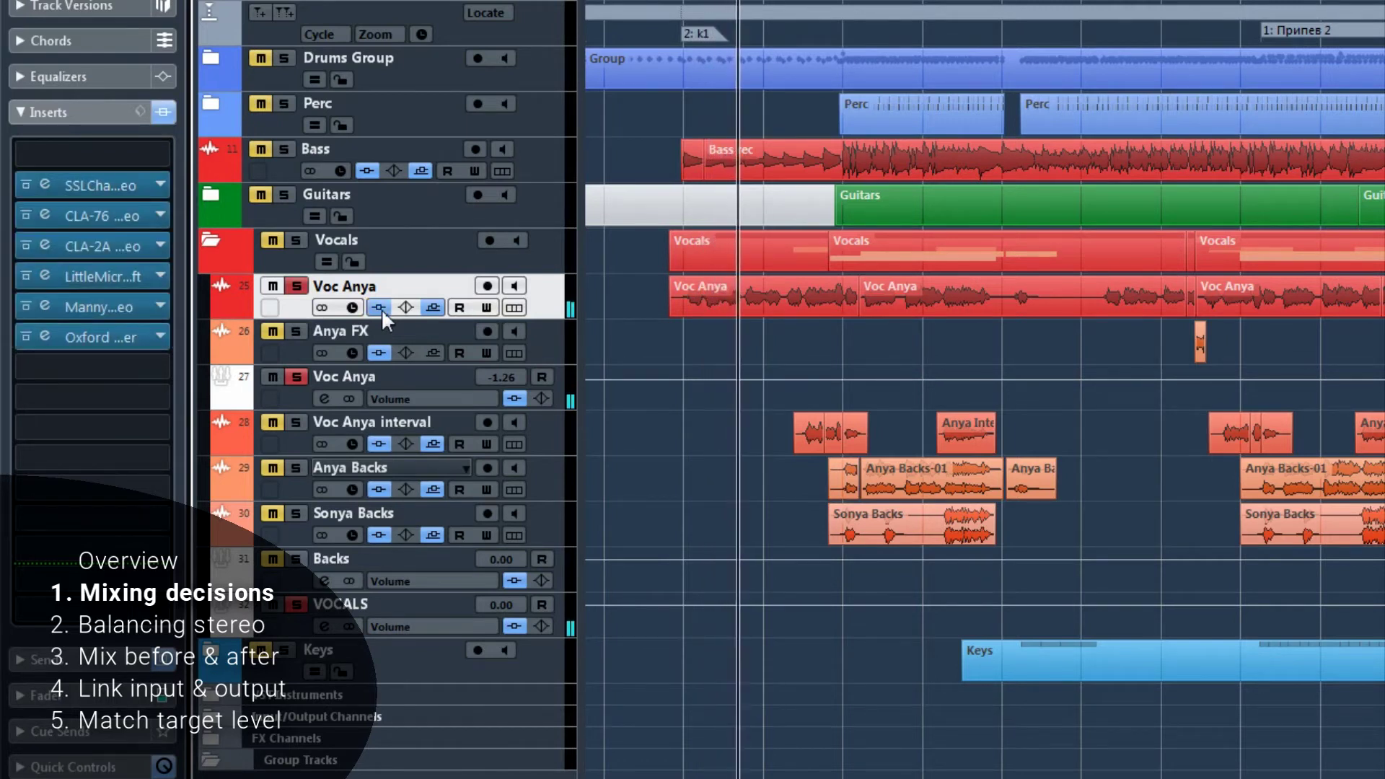
pyautogui.click(699, 315)
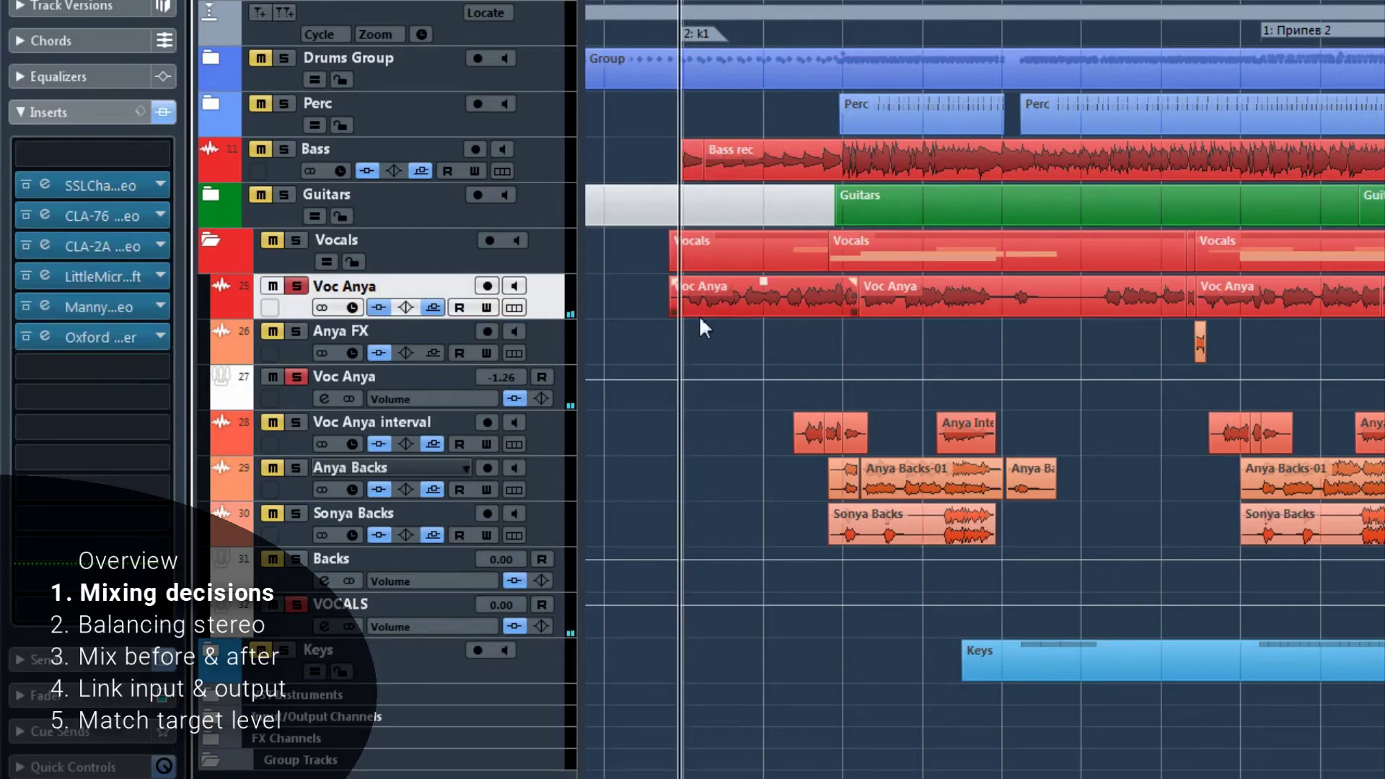
pyautogui.click(701, 321)
# Load GainMatch in the empty first insert slot of Voc Anya and move its window clear of the inserts.
pyautogui.click(120, 160)
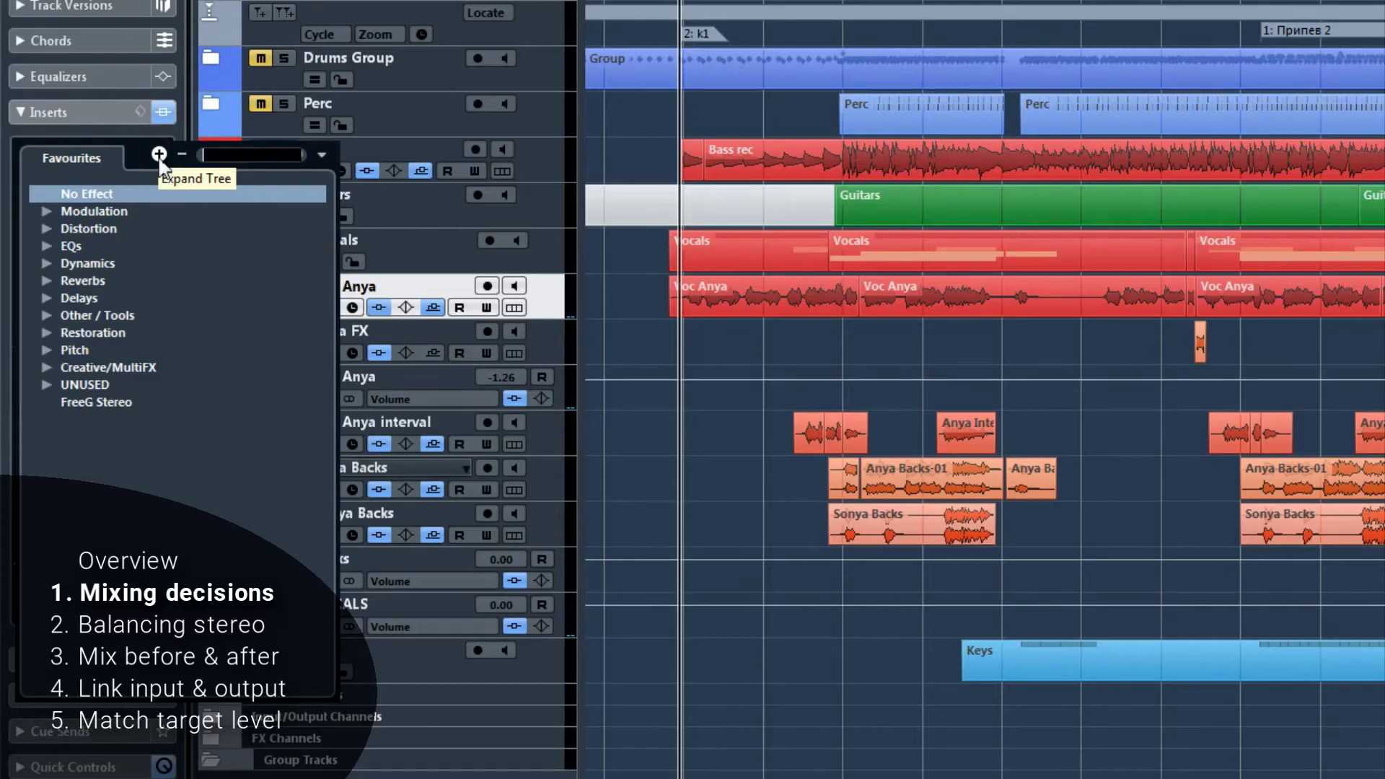
pyautogui.click(159, 155)
pyautogui.press('Escape')
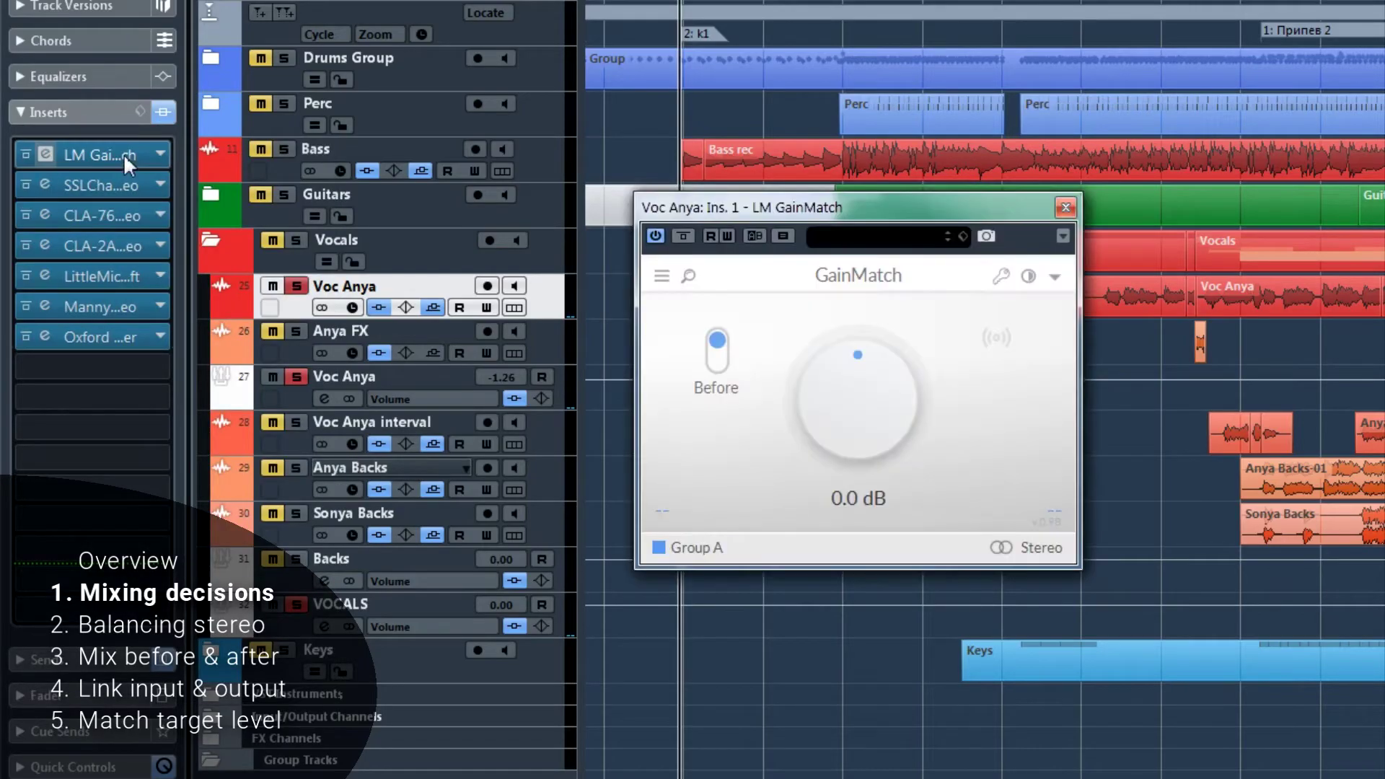
pyautogui.moveTo(796, 200); pyautogui.dragTo(613, 114)
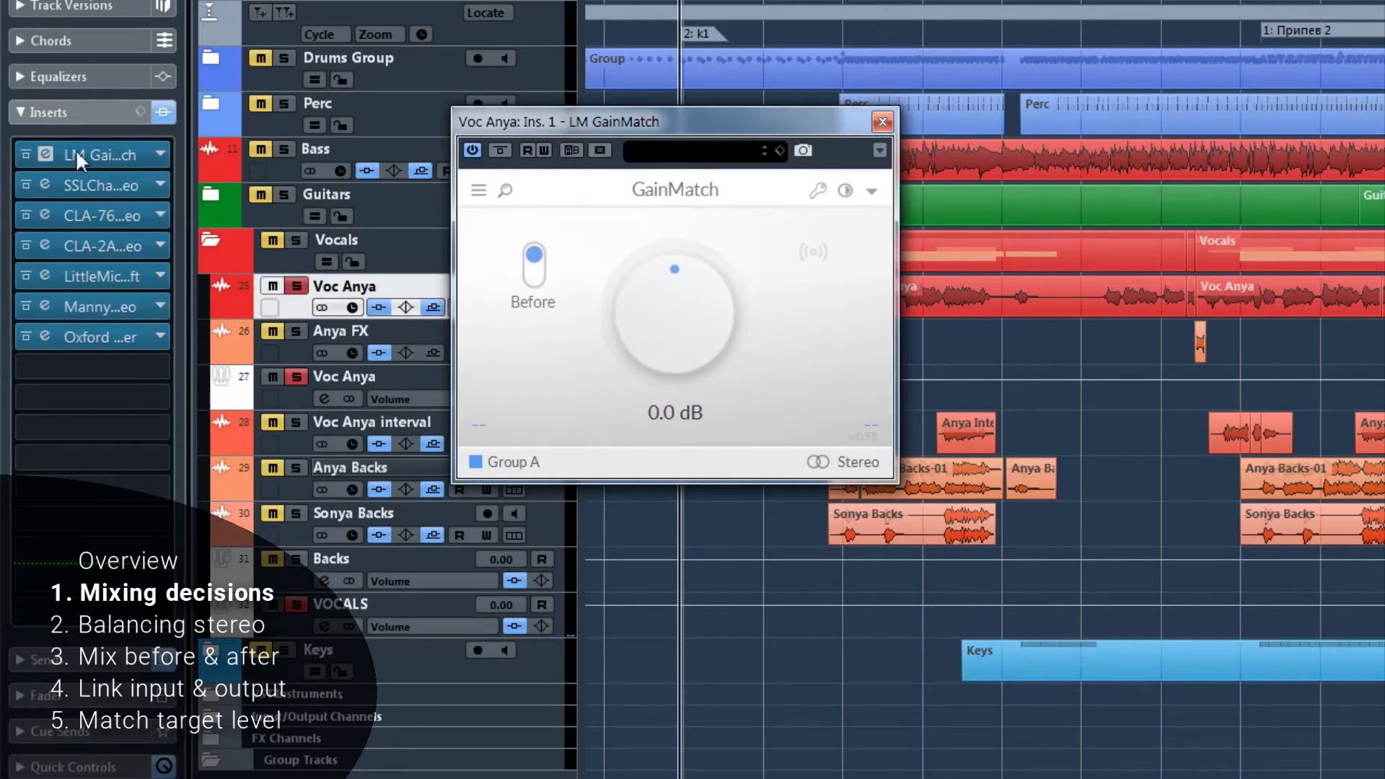
# Copy GainMatch to insert slot 8 after the Oxford plug-in and leave only the After instance's window open.
pyautogui.moveTo(103, 161); pyautogui.dragTo(109, 368)
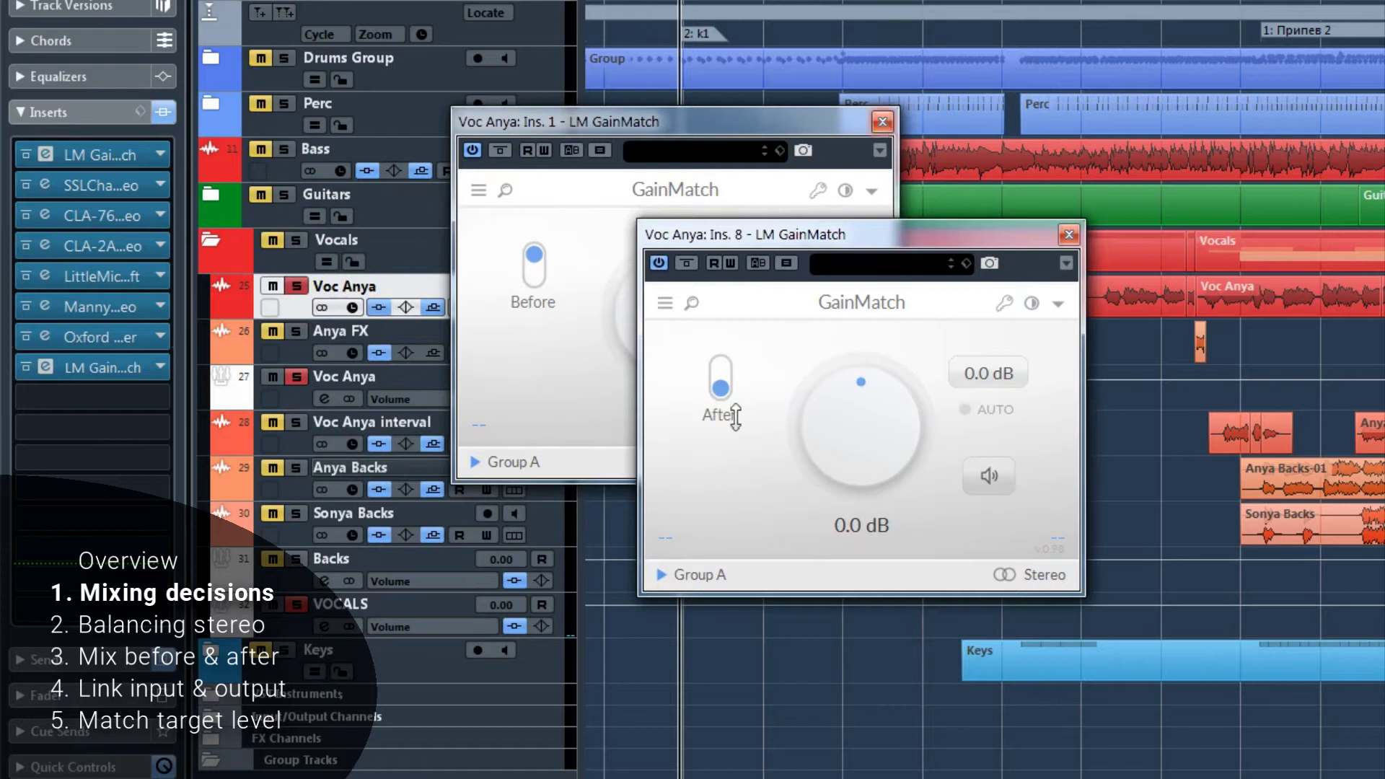
pyautogui.click(881, 151)
pyautogui.click(882, 121)
pyautogui.moveTo(879, 257); pyautogui.dragTo(792, 275)
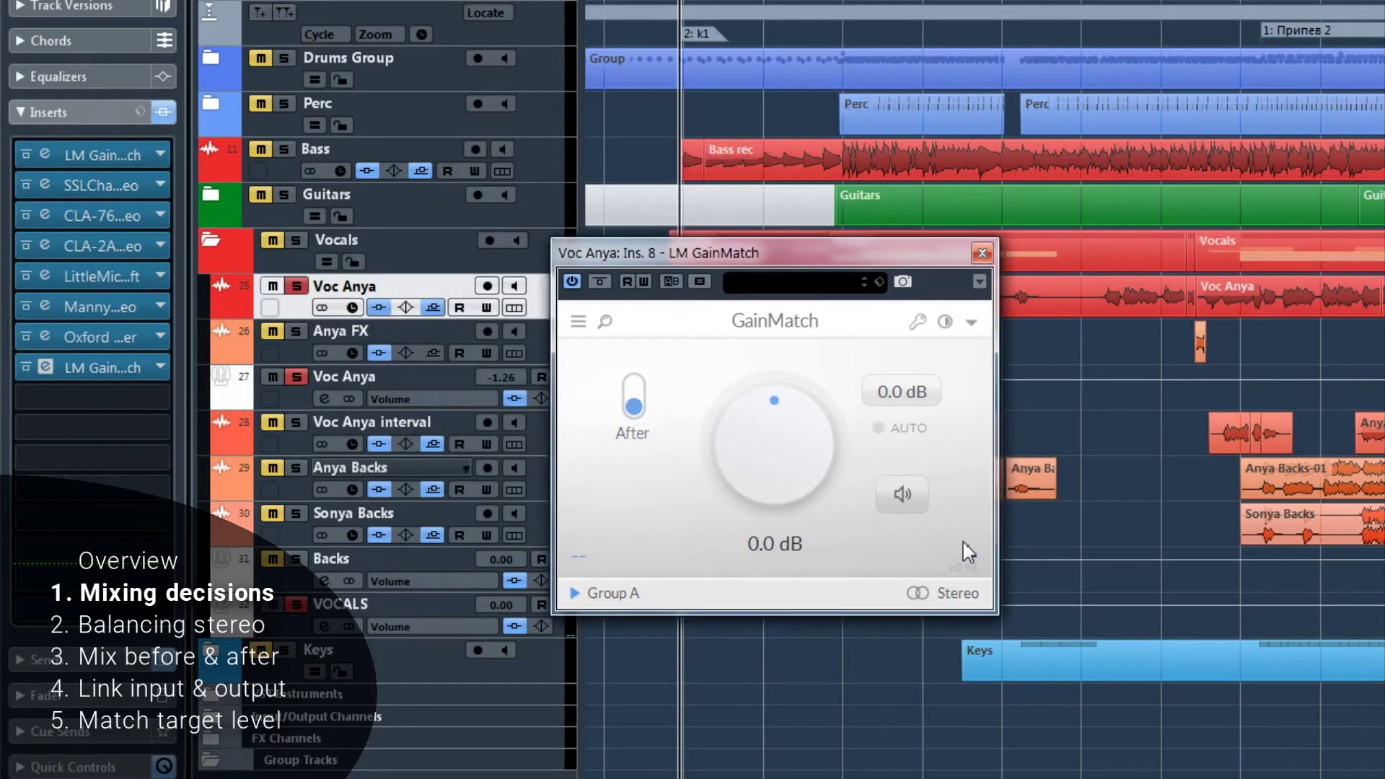
# Play the soloed vocal and apply the measured gain compensation in the After instance, setting its gain to -7.9 dB.
pyautogui.click(804, 253)
pyautogui.press('space')
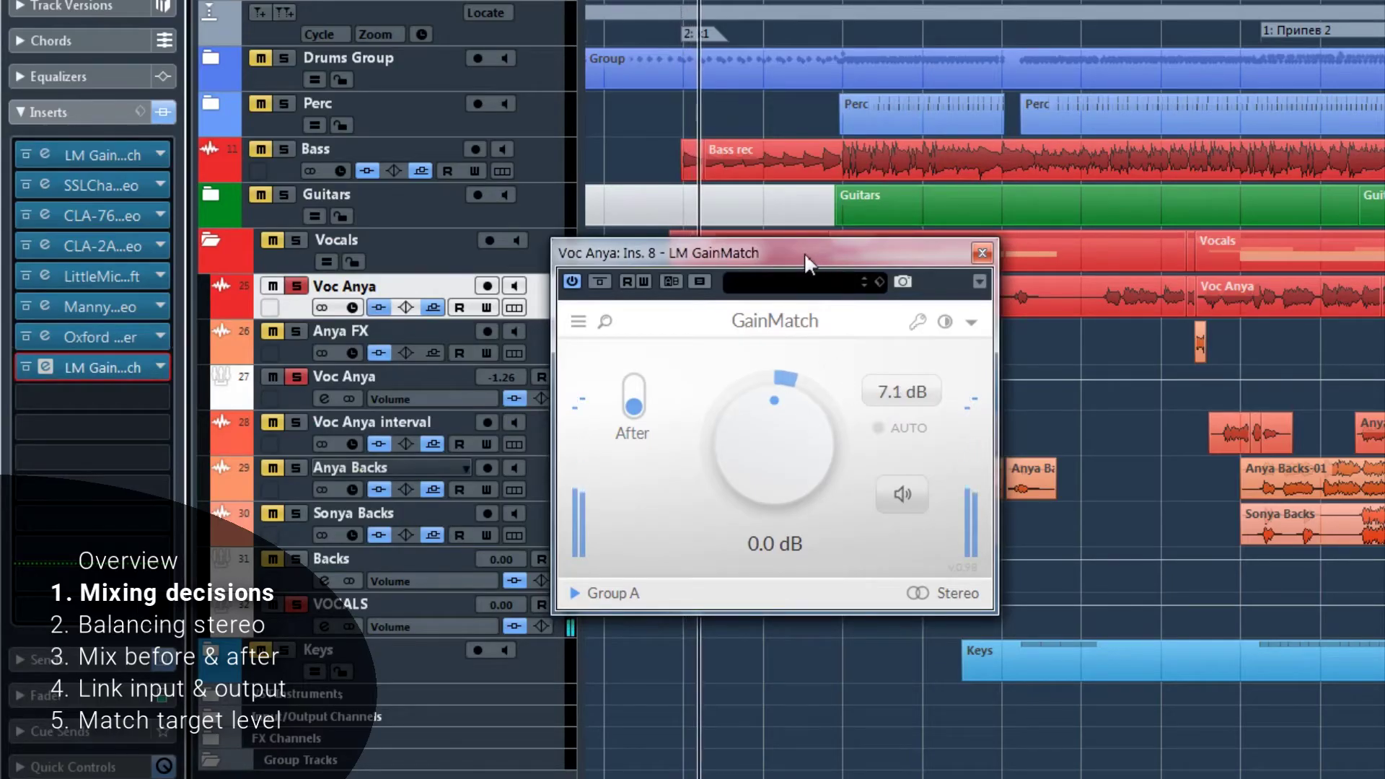
pyautogui.click(900, 405)
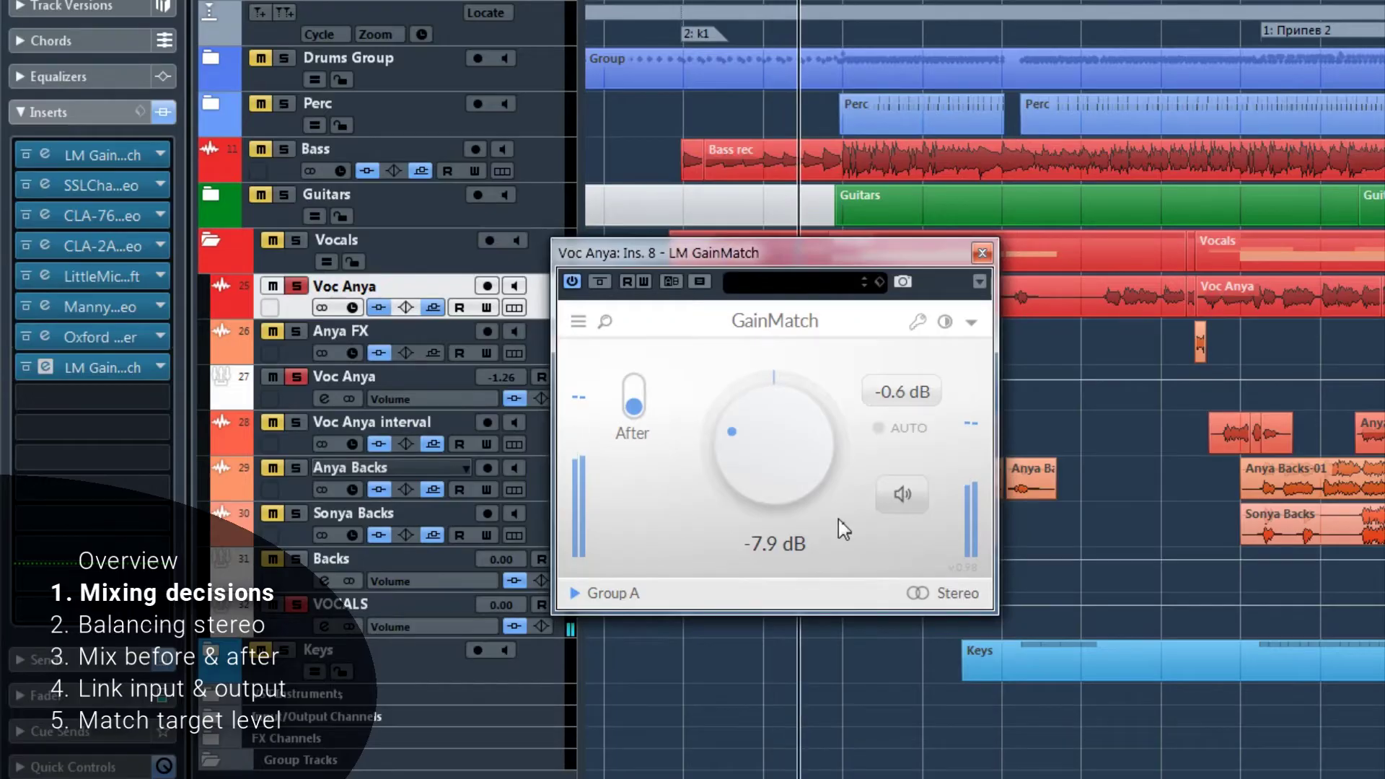
# Compare the level-matched vocal with all inserts bypassed and active, and reposition the GainMatch window over the arrangement.
pyautogui.click(163, 113)
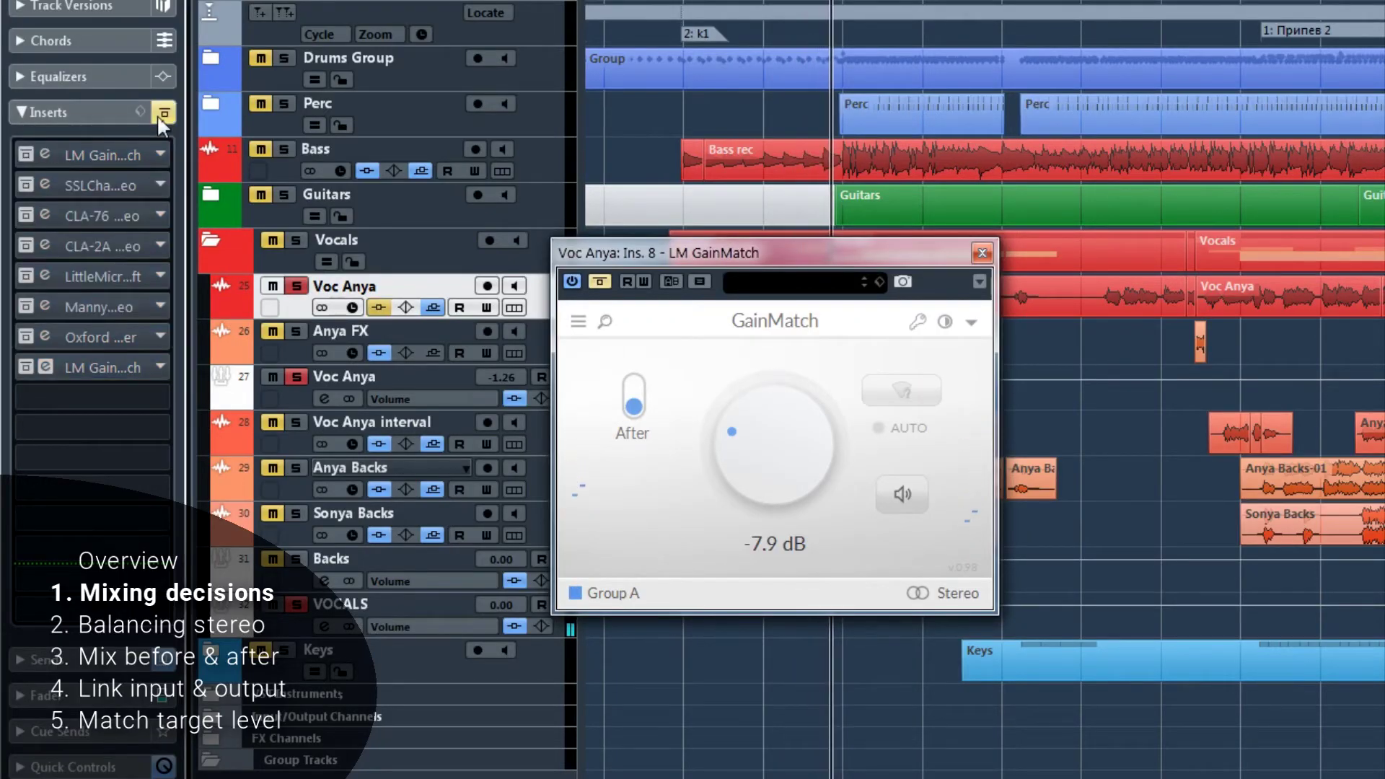
pyautogui.click(163, 113)
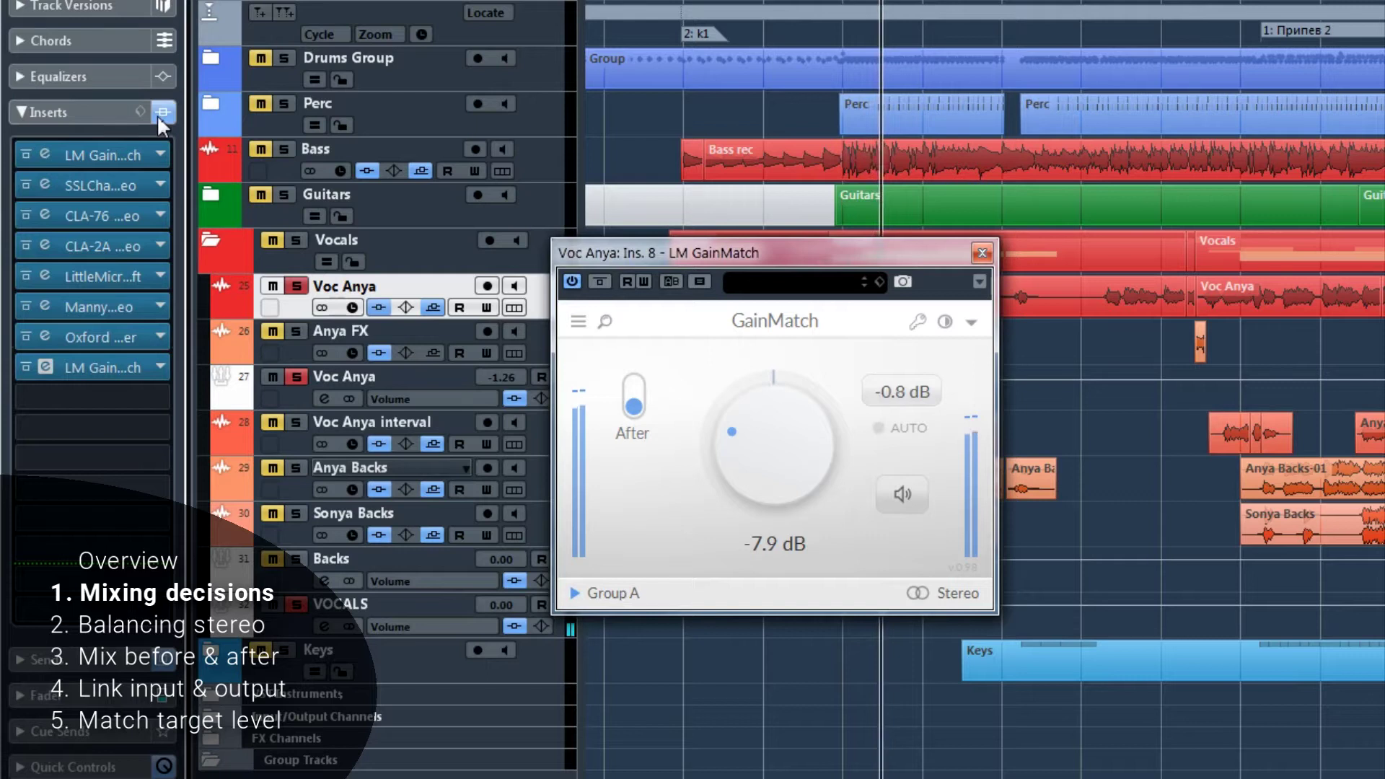
pyautogui.click(158, 116)
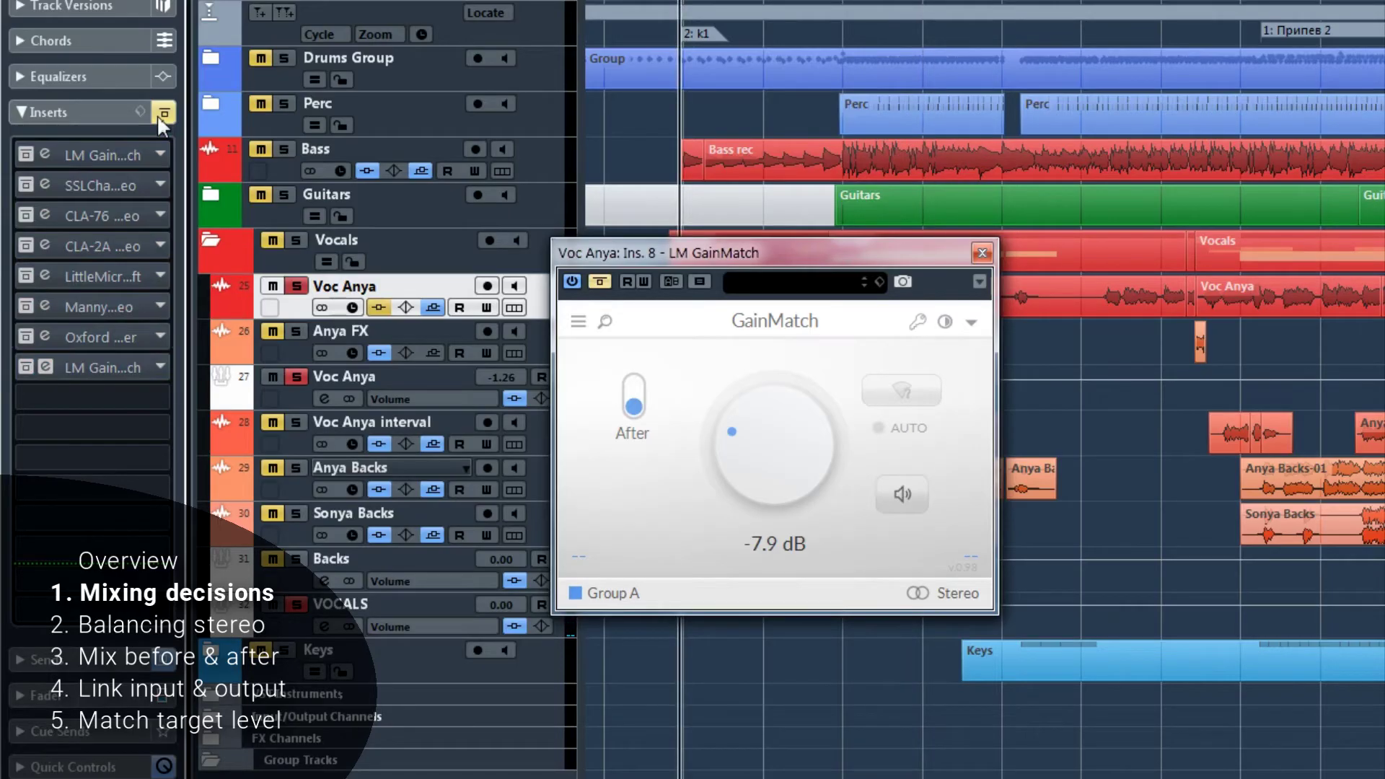
pyautogui.click(160, 117)
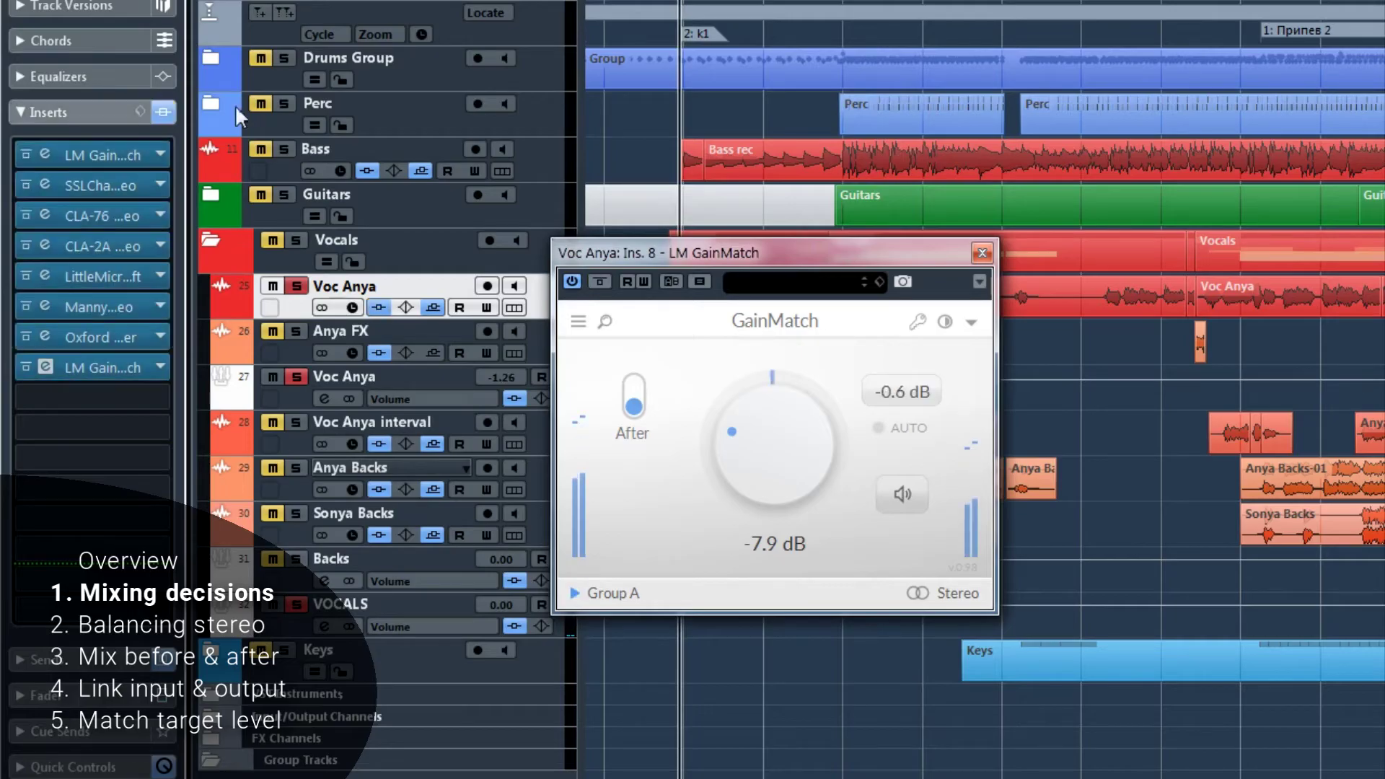
pyautogui.moveTo(777, 257); pyautogui.dragTo(825, 418)
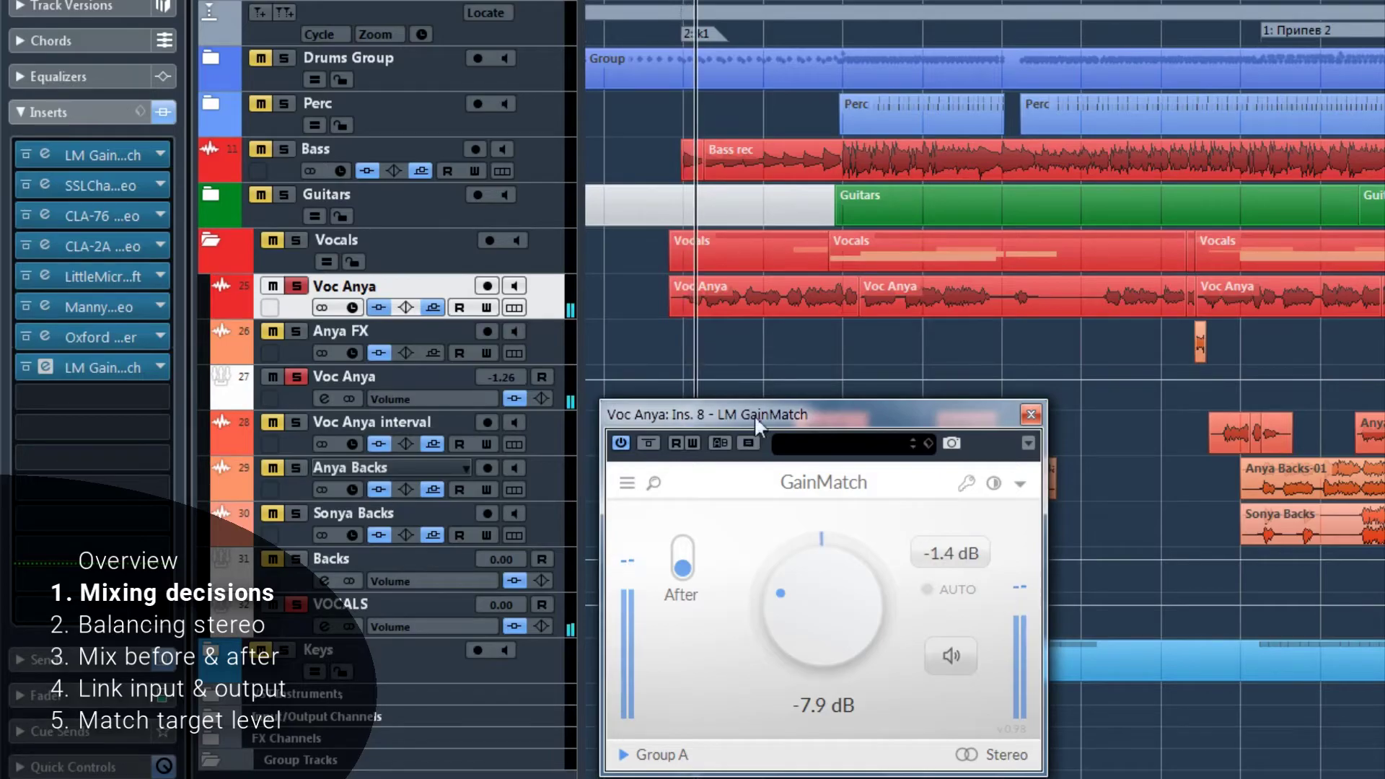
pyautogui.moveTo(755, 415); pyautogui.dragTo(658, 144)
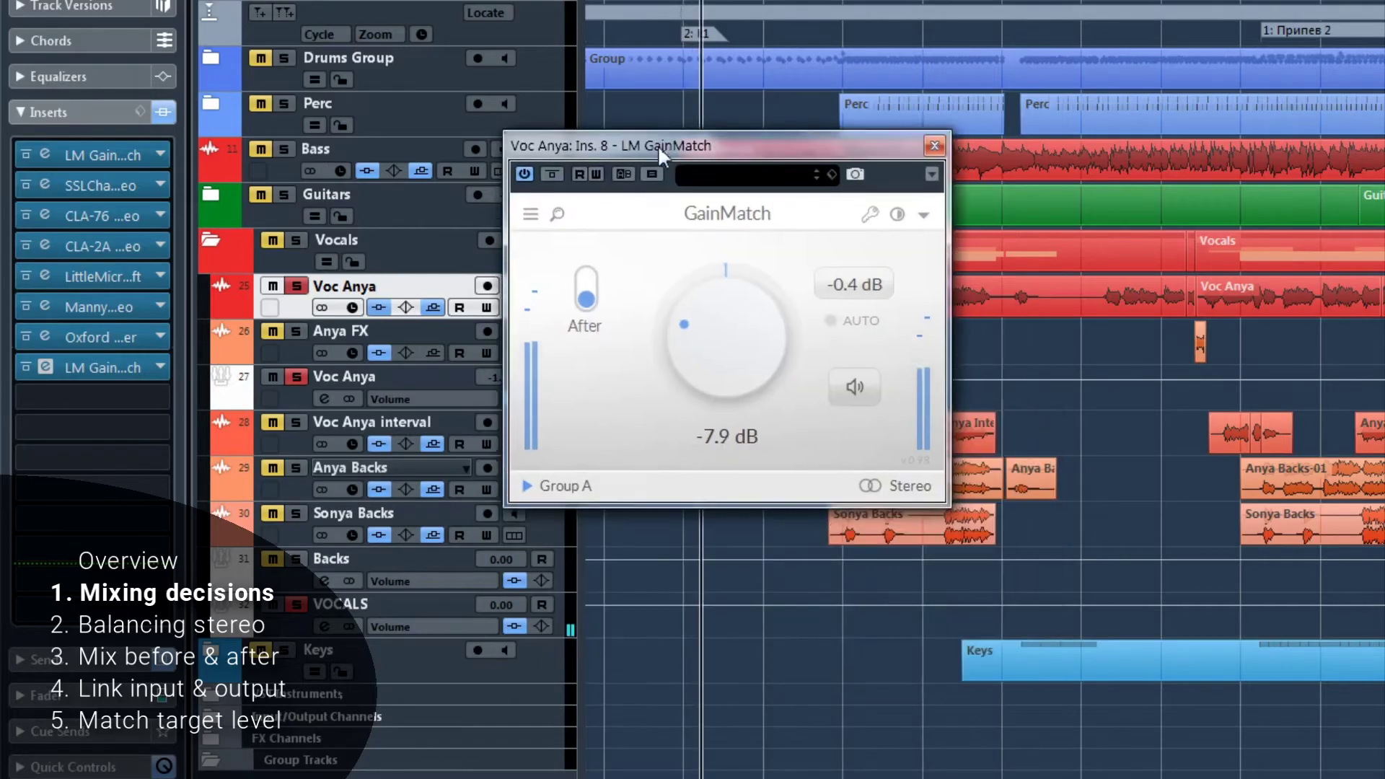
# Compare the level-matched vocal before and after its whole processing chain by toggling Listen before in the After instance.
pyautogui.click(855, 391)
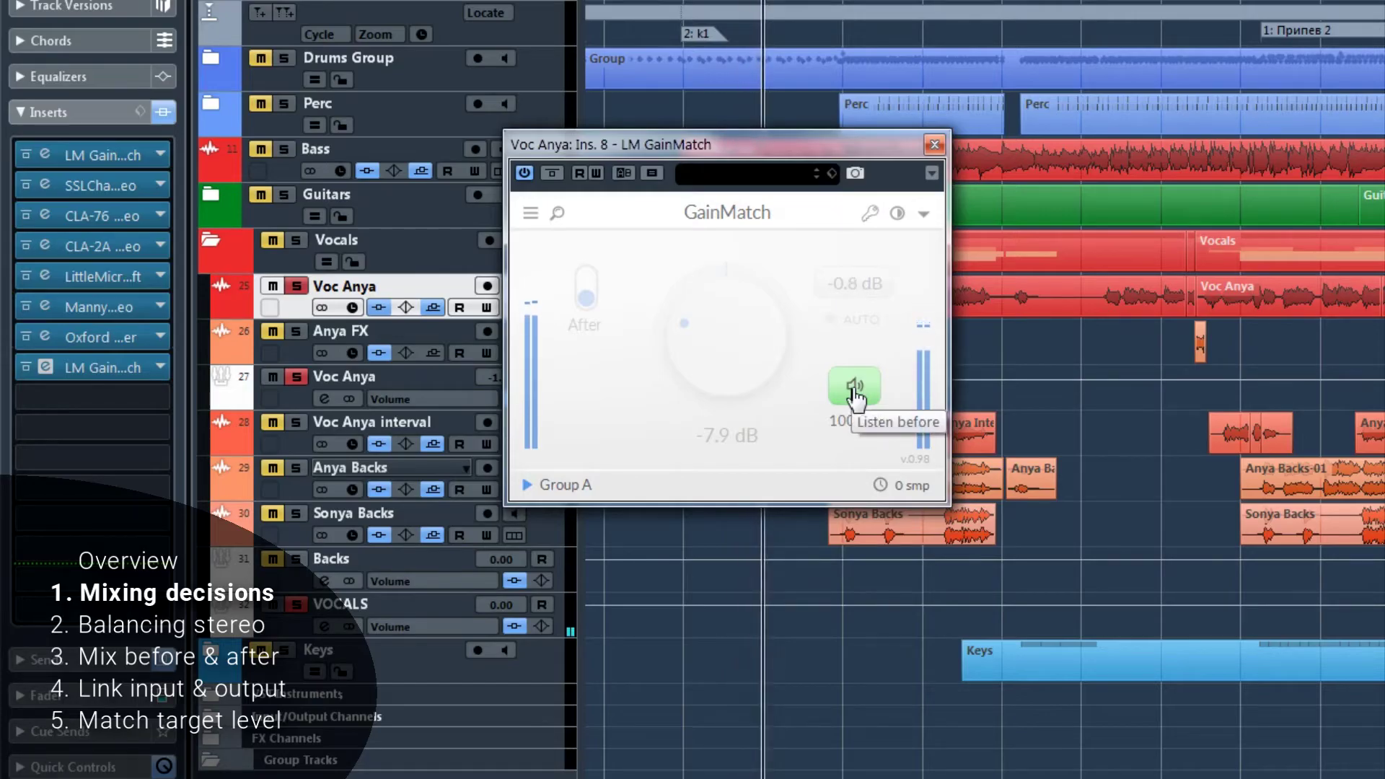
pyautogui.click(856, 391)
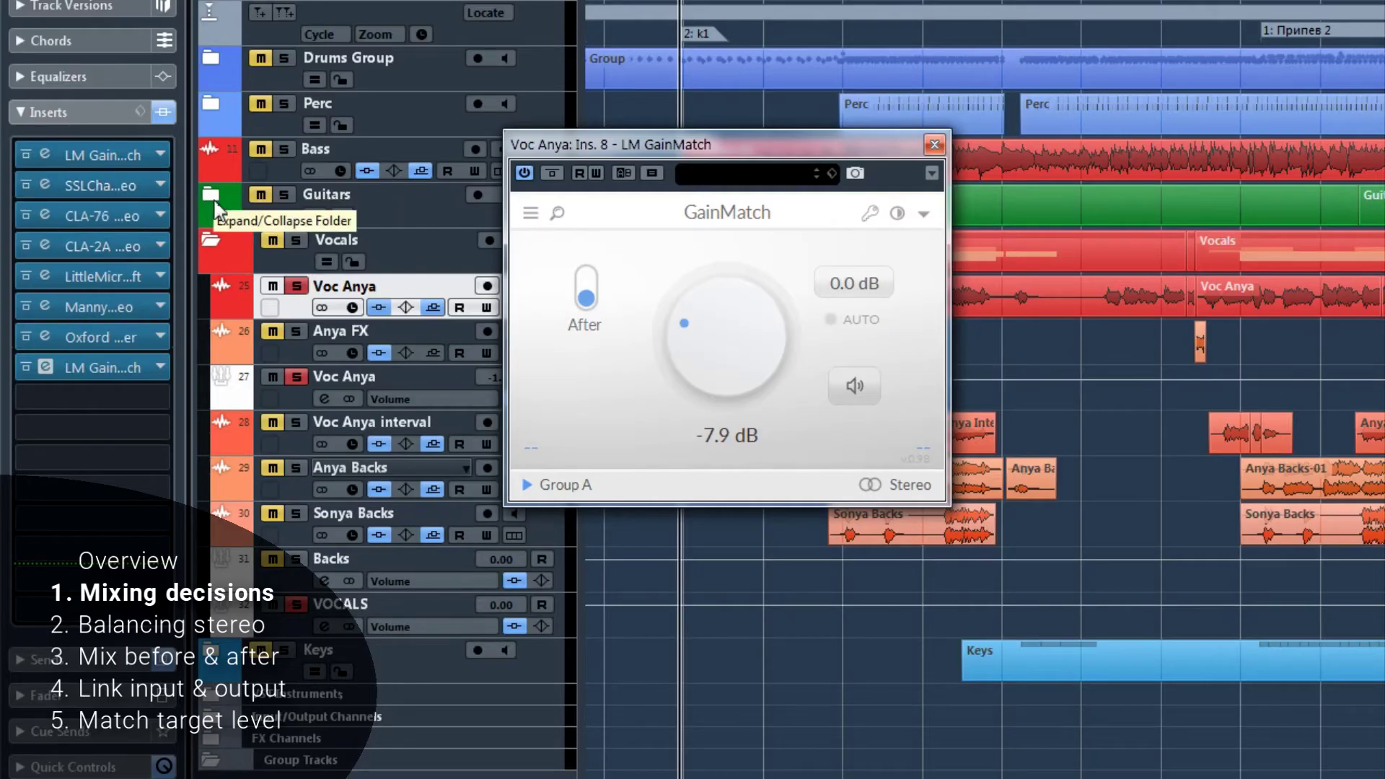
# Play the vocal with the drums, align Listen before to the chain's 3110-sample latency, and compare both signals again.
pyautogui.click(856, 386)
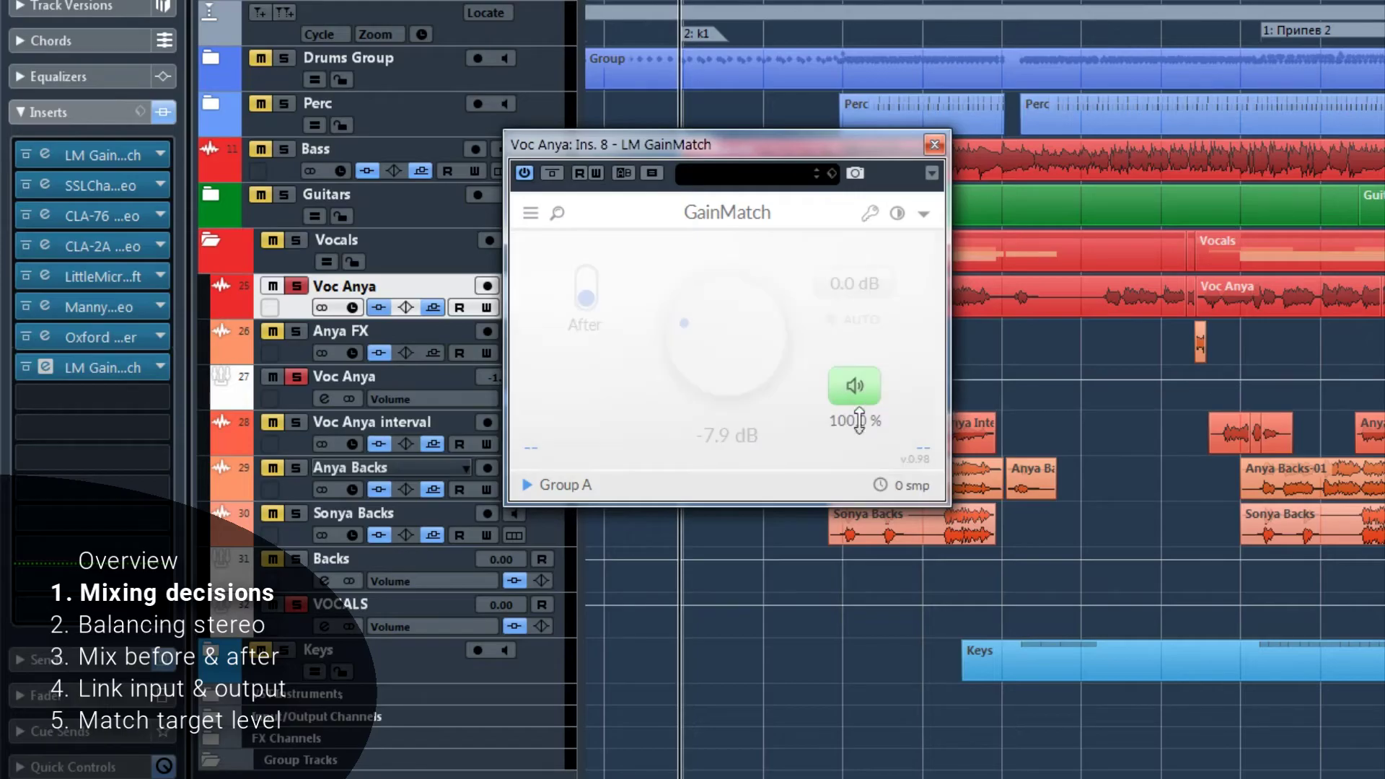
pyautogui.press('space')
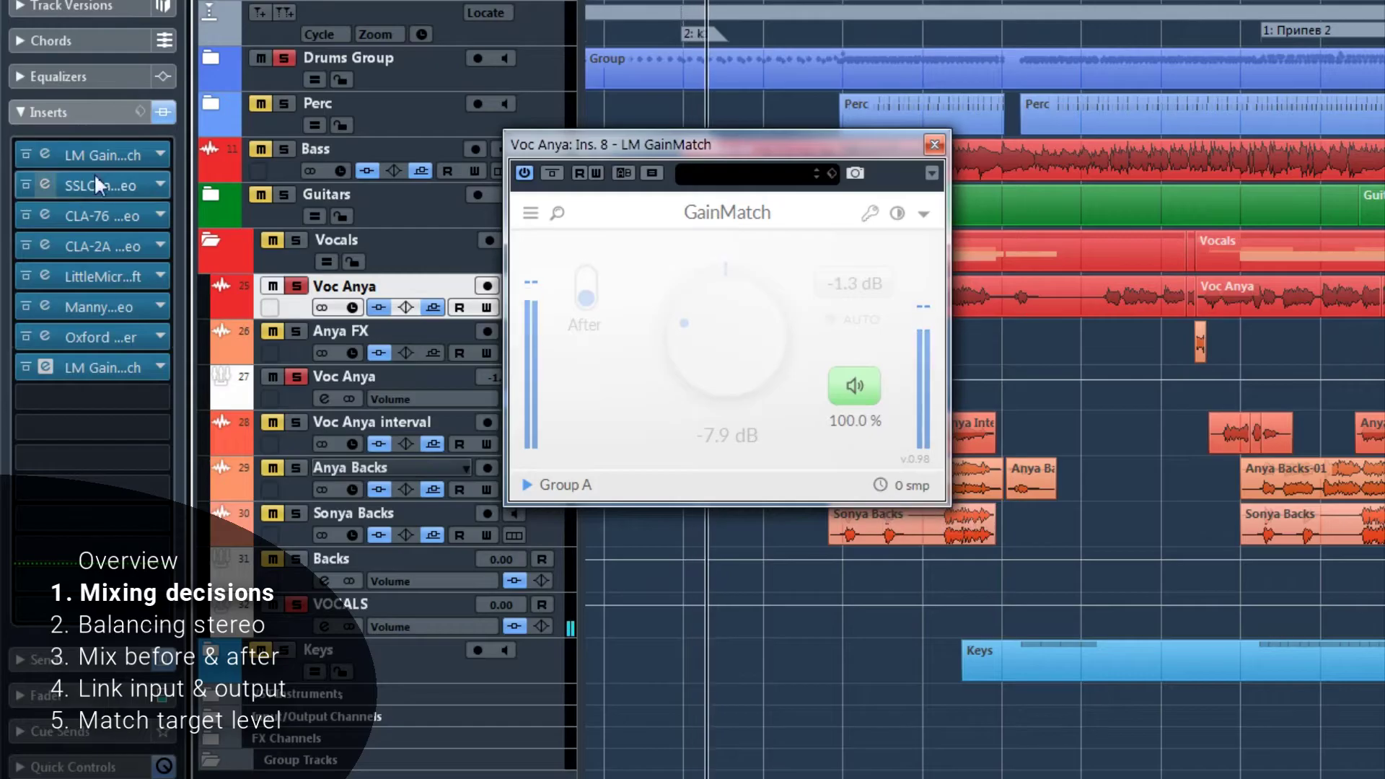
pyautogui.click(880, 485)
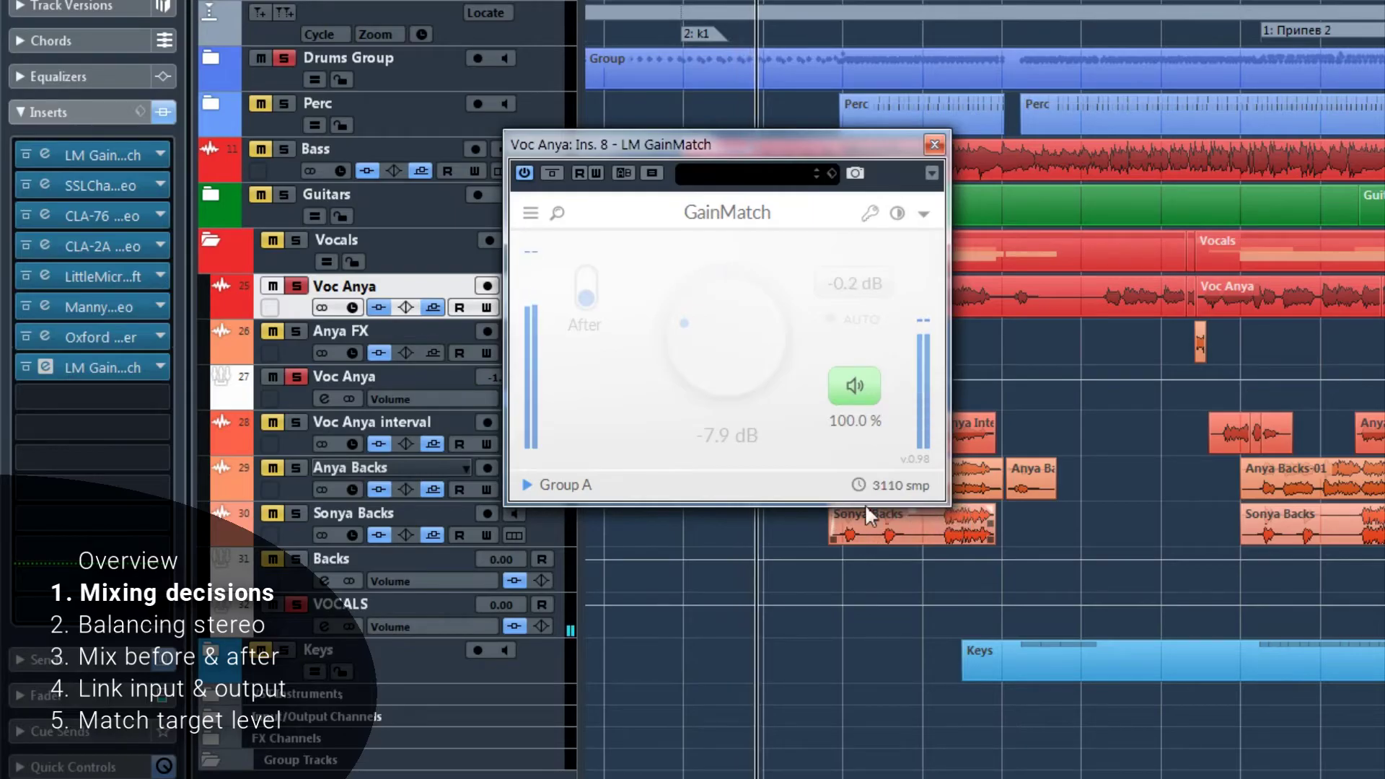
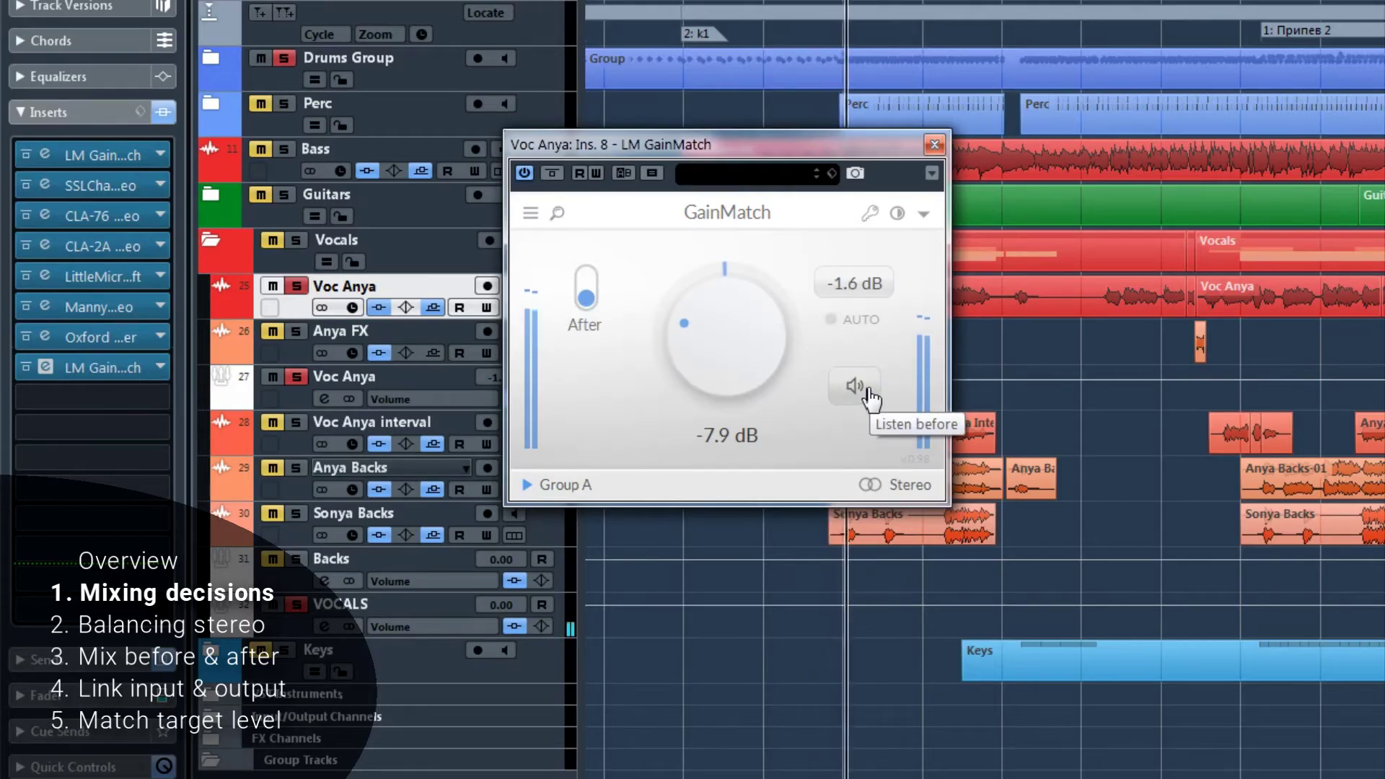
pyautogui.click(855, 386)
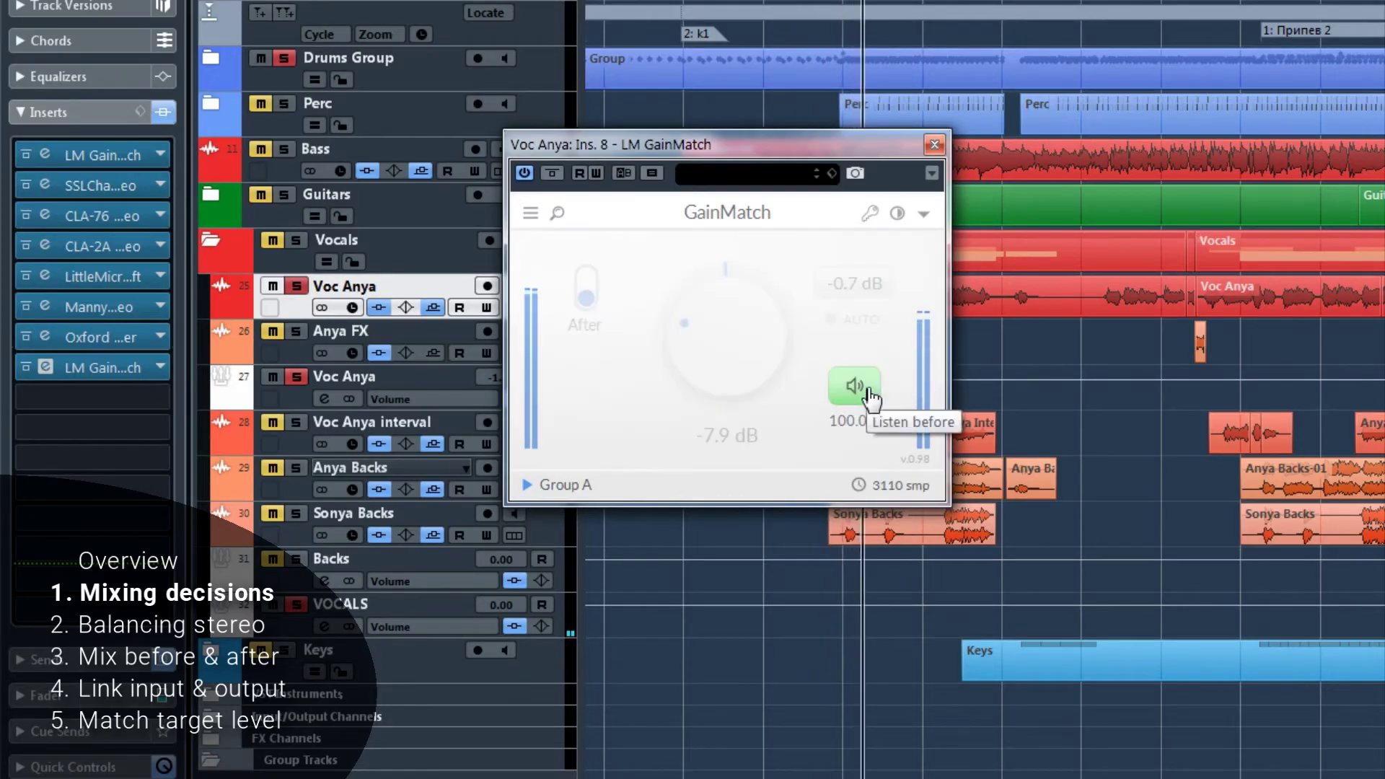
pyautogui.click(876, 391)
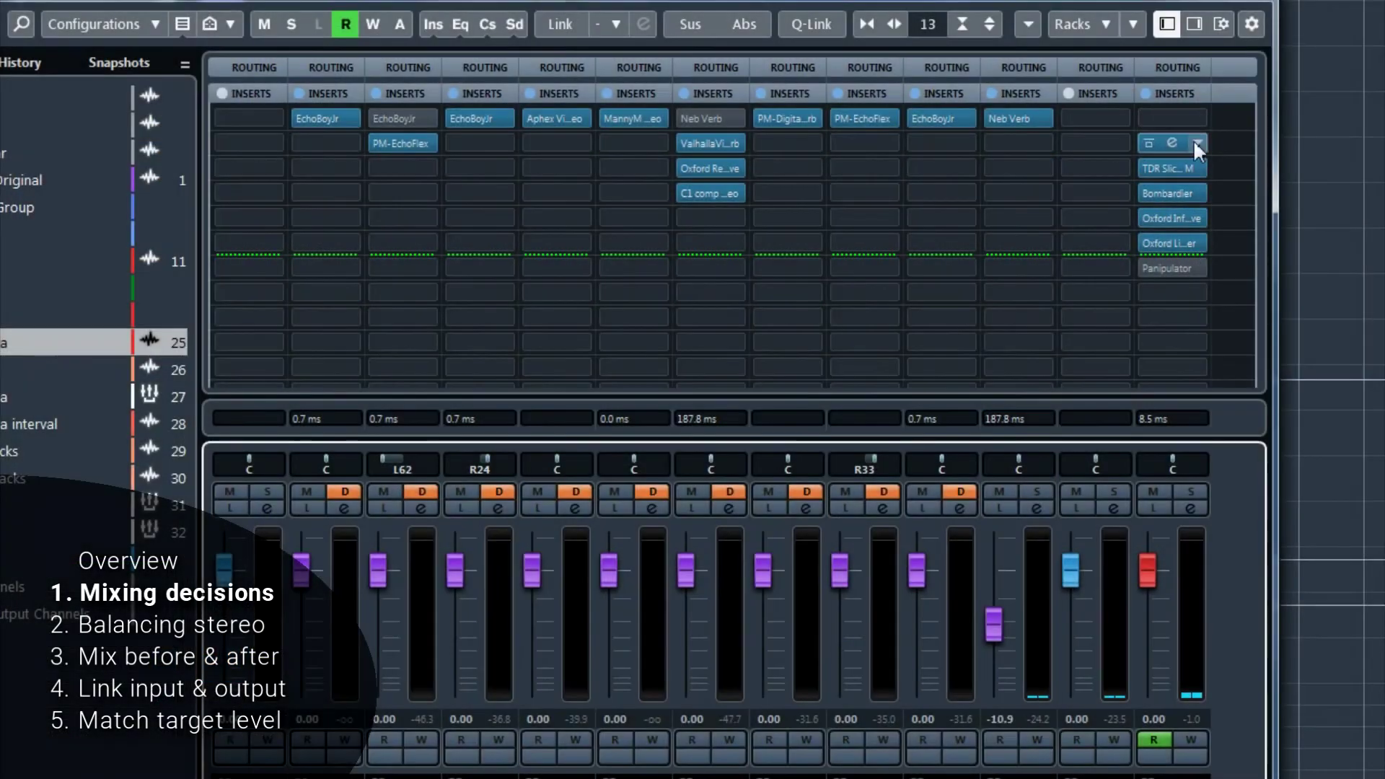
# Load GainMatch in Stereo Out's first insert slot and copy it to insert slot 8 after the master chain.
pyautogui.click(1182, 270)
pyautogui.write('lm')
pyautogui.press('Return')
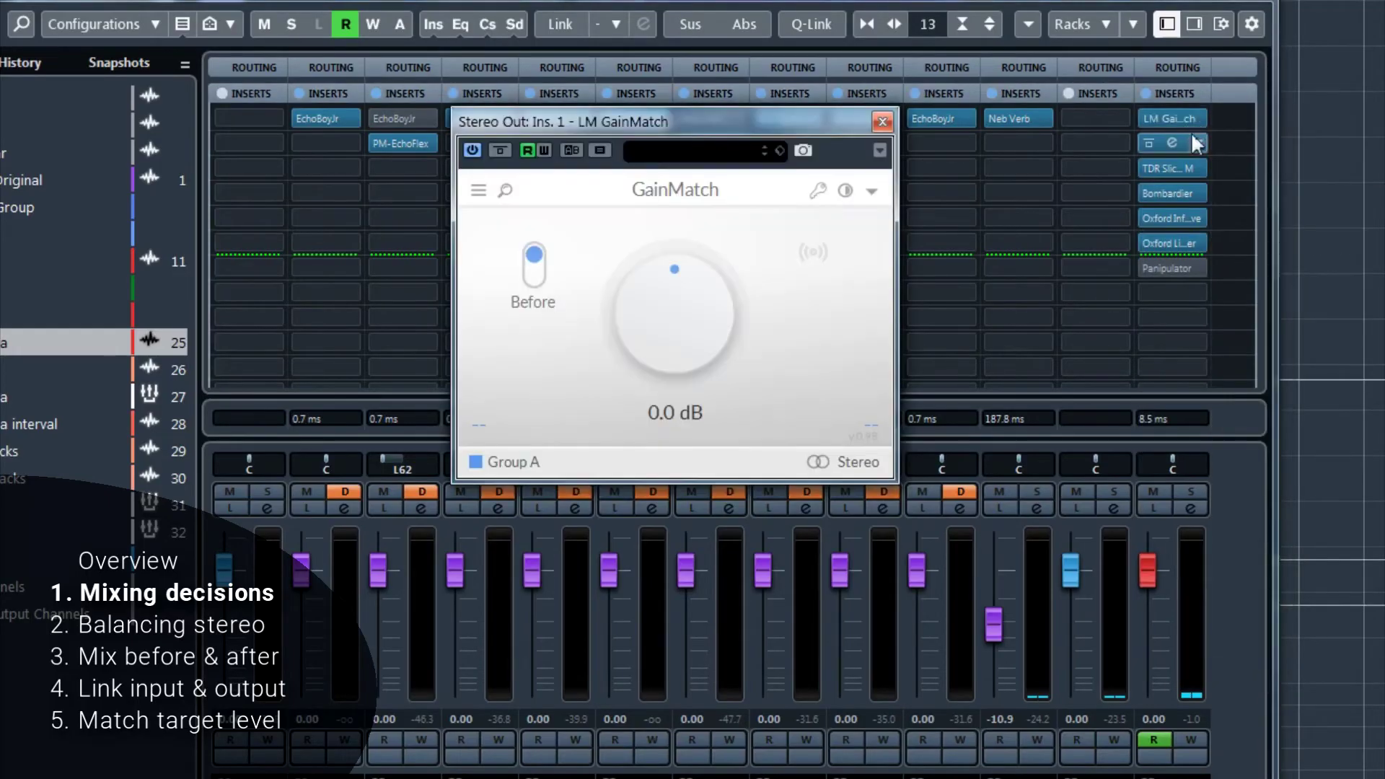
pyautogui.moveTo(1172, 150); pyautogui.dragTo(1170, 293)
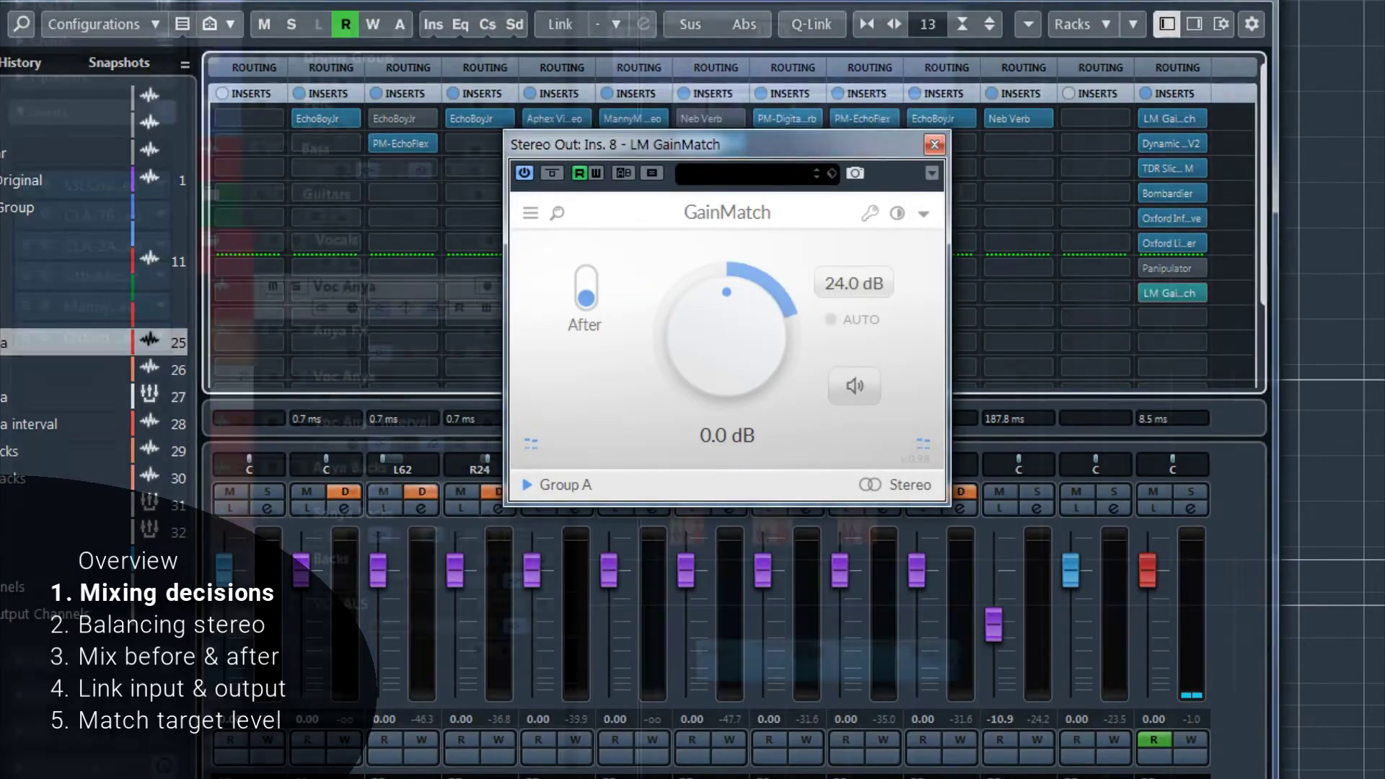
# Return to the arrangement, enable automatic gain matching in Stereo Out's After instance, and compare the playing mix with Listen before.
pyautogui.press('F3')
pyautogui.moveTo(790, 149); pyautogui.dragTo(892, 136)
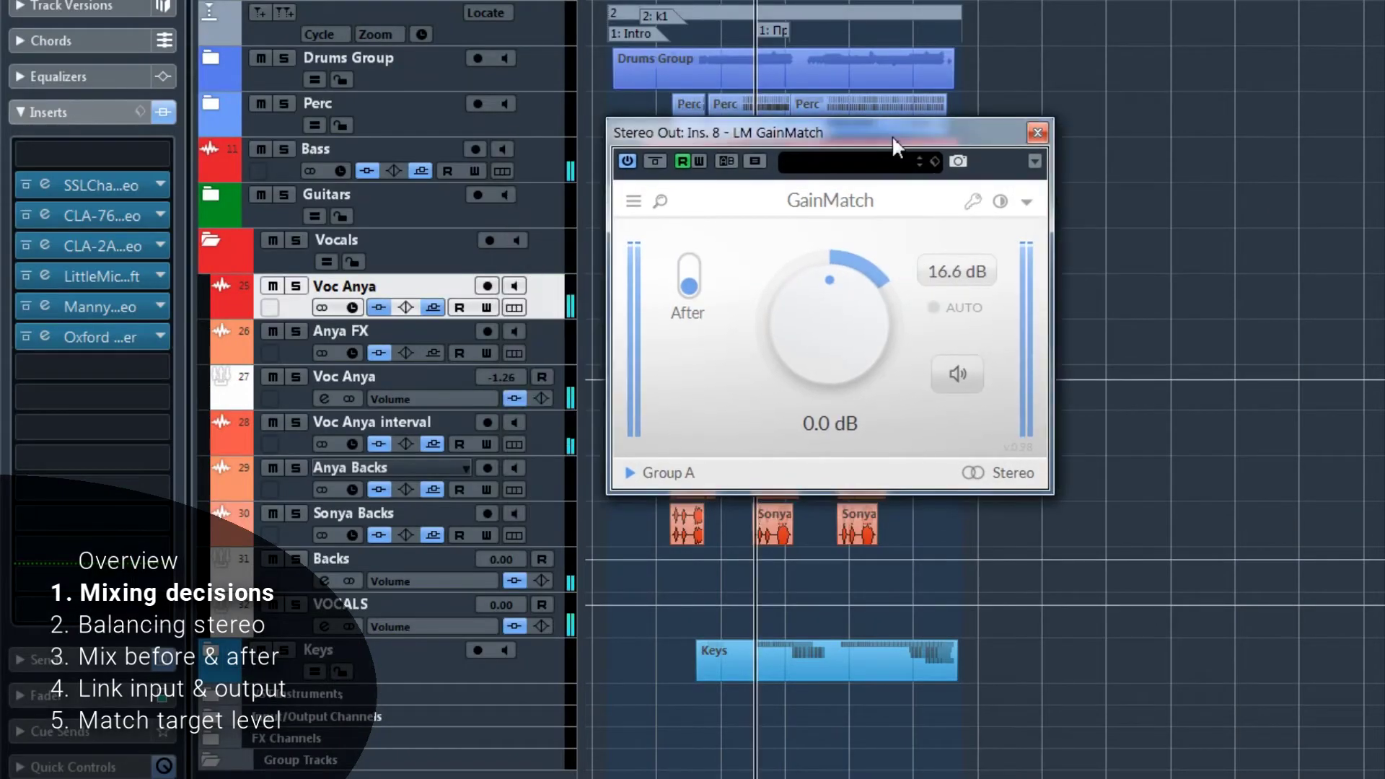
pyautogui.click(965, 308)
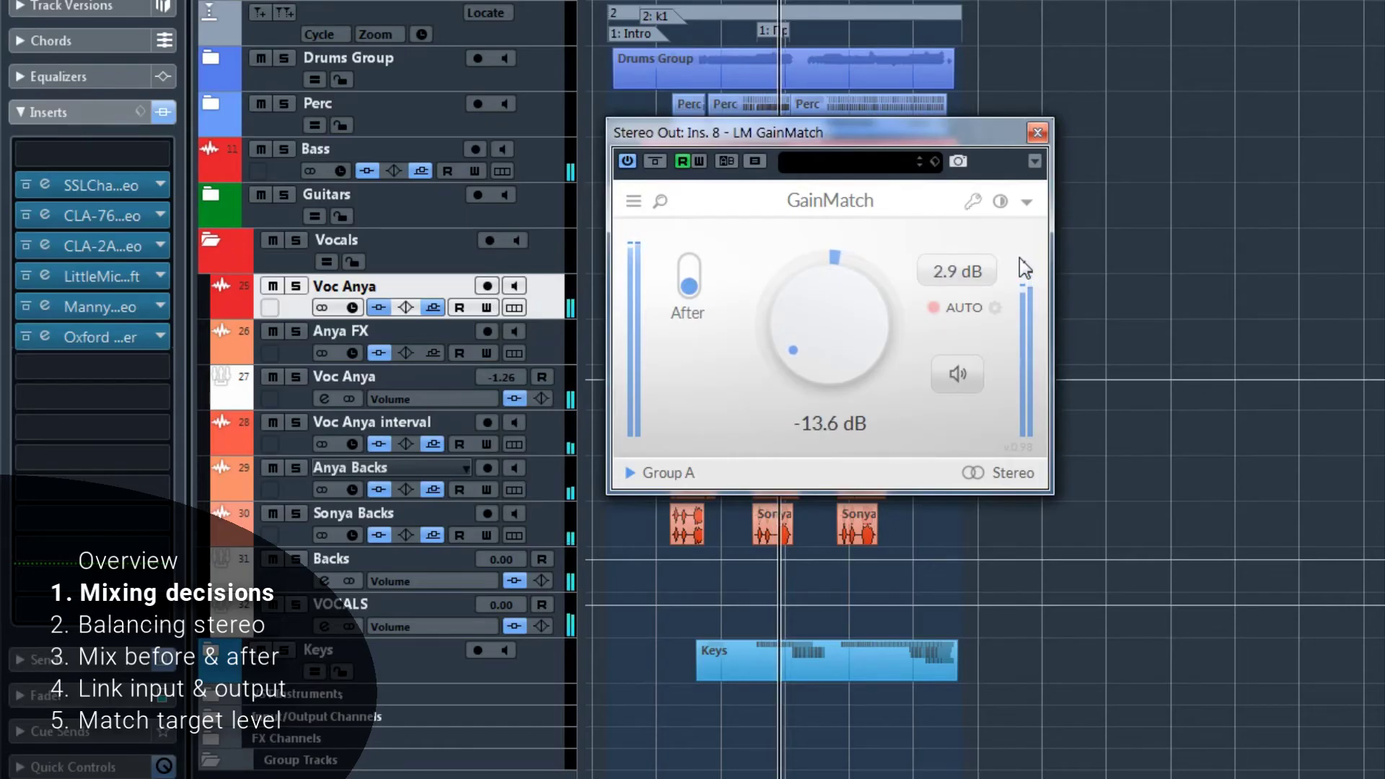
pyautogui.click(958, 381)
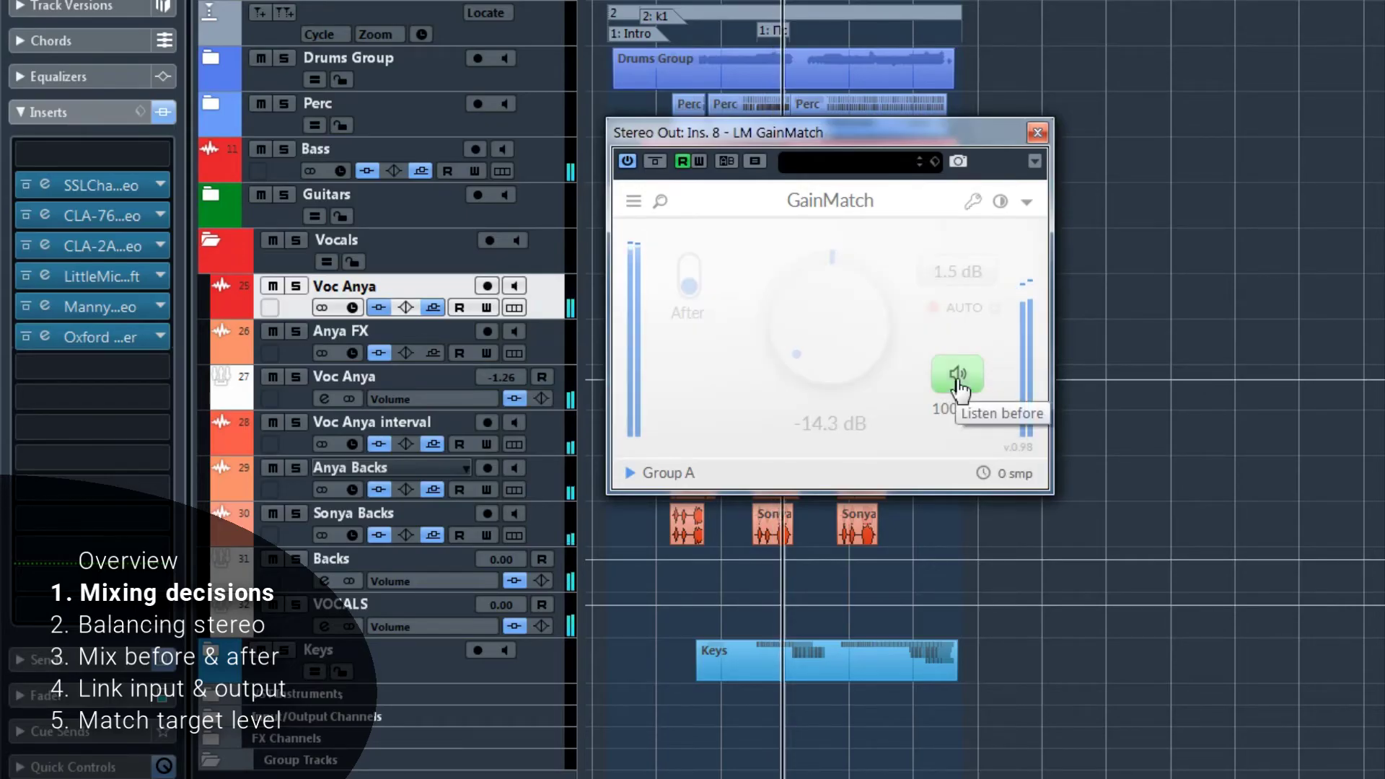
pyautogui.click(959, 381)
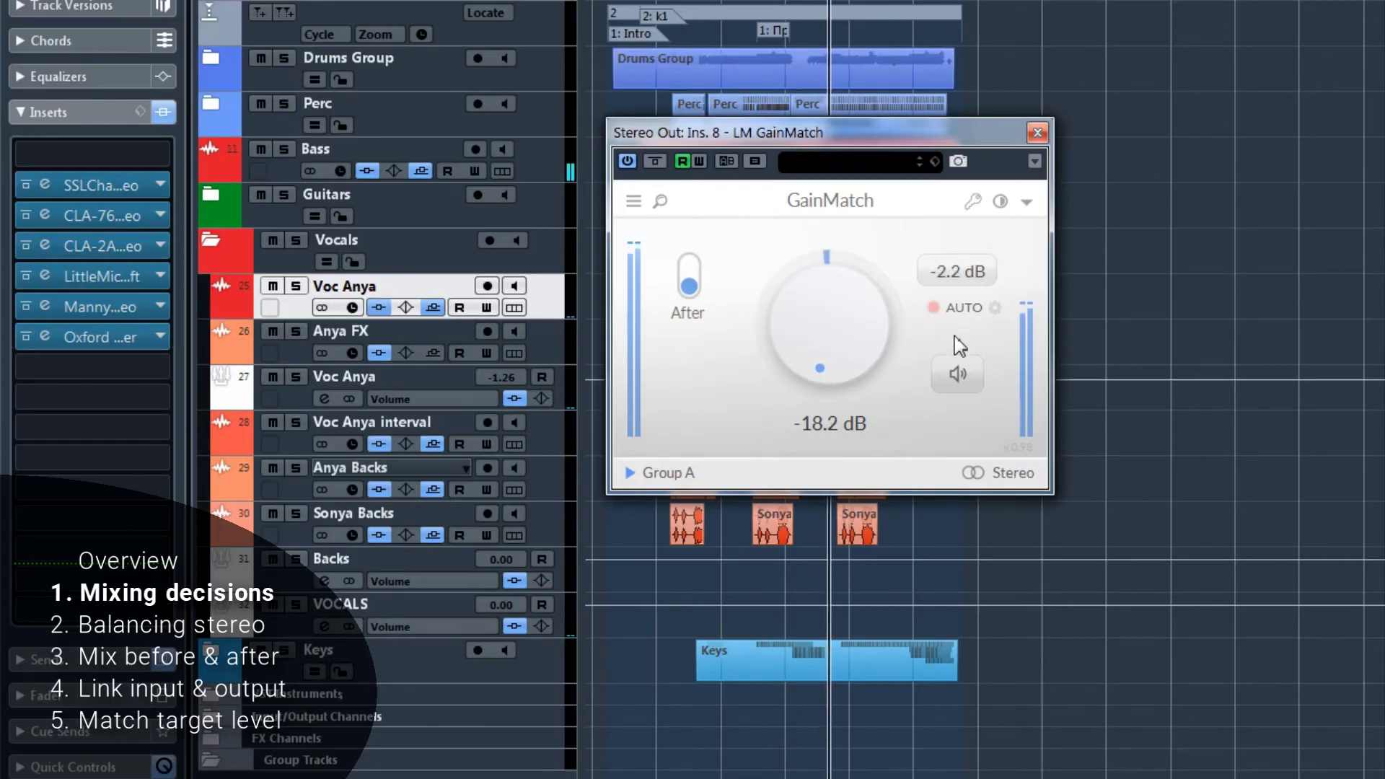
# Compare the full mix with and without the master chain by switching Listen before on and off repeatedly.
pyautogui.moveTo(1000, 312)
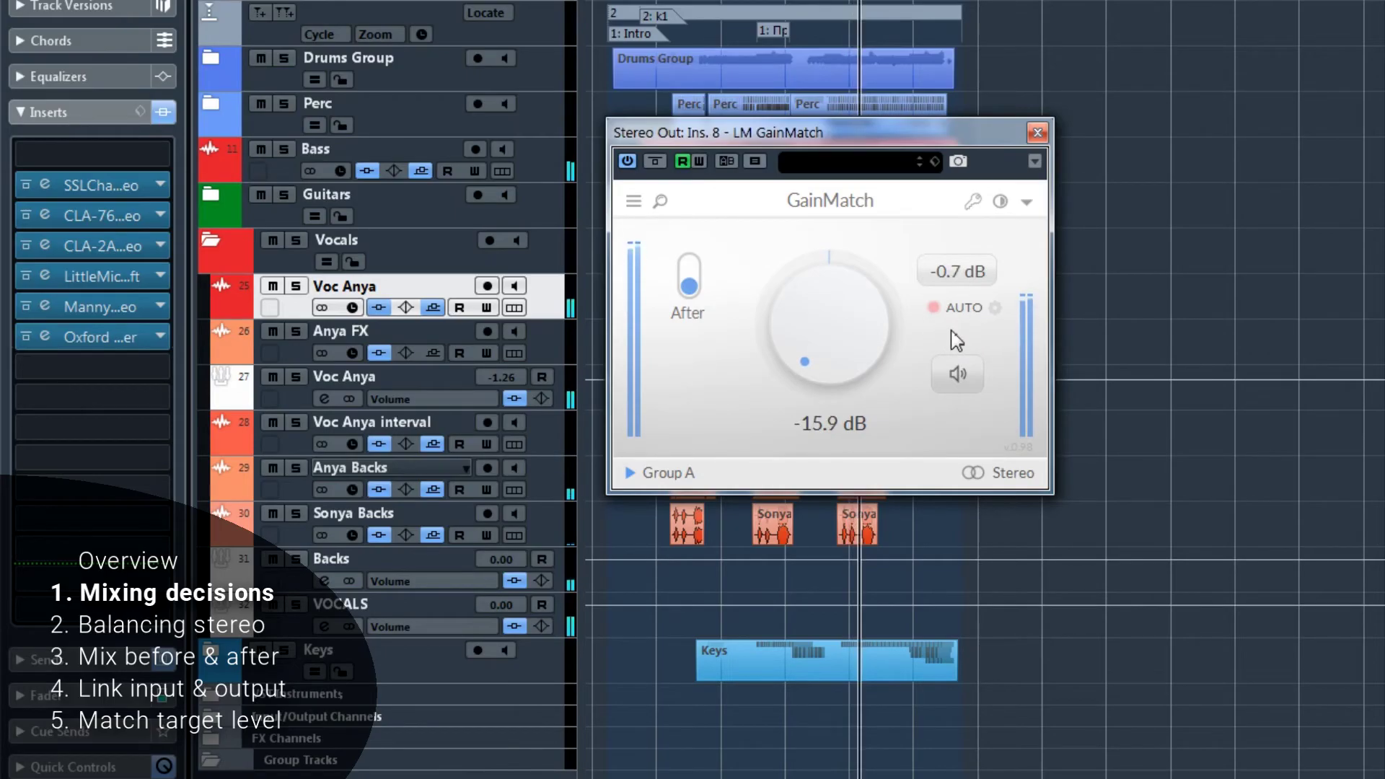
pyautogui.click(960, 376)
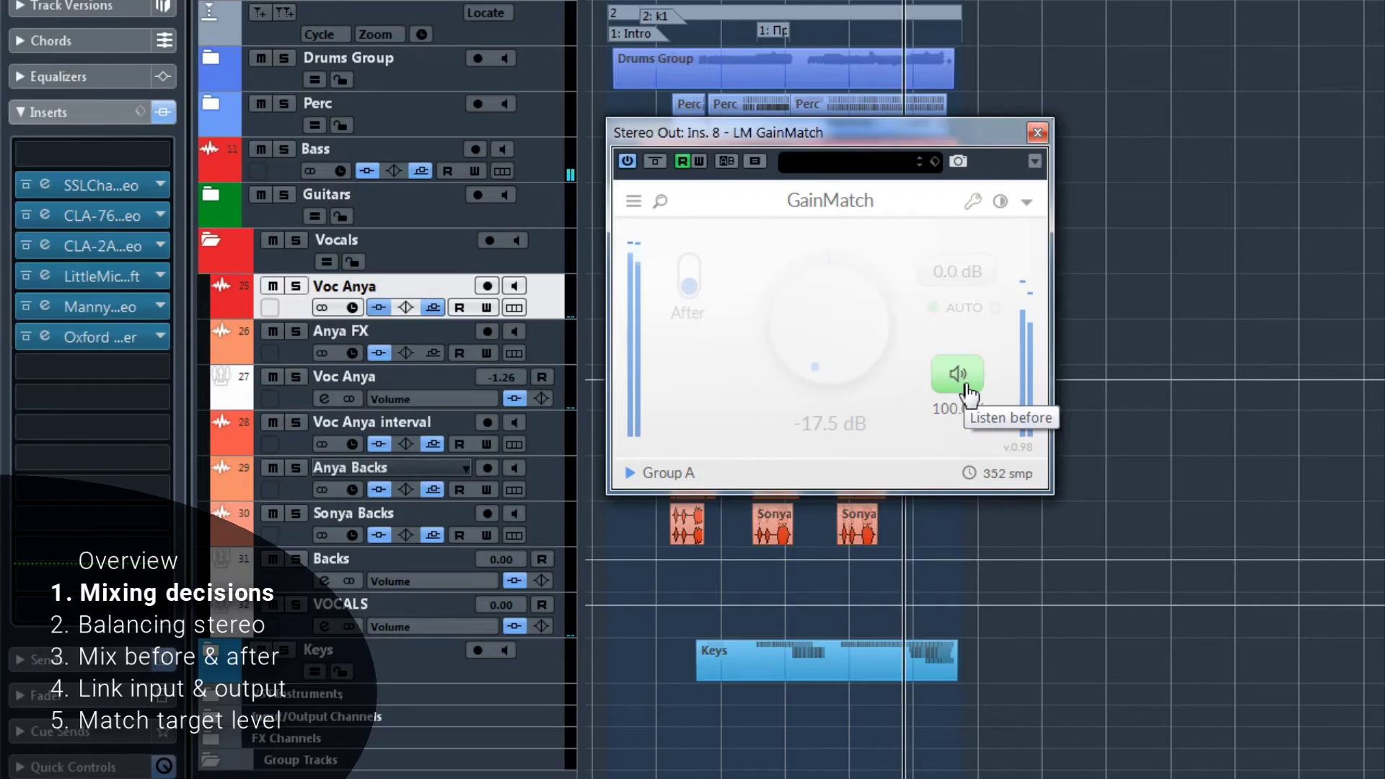
pyautogui.click(960, 375)
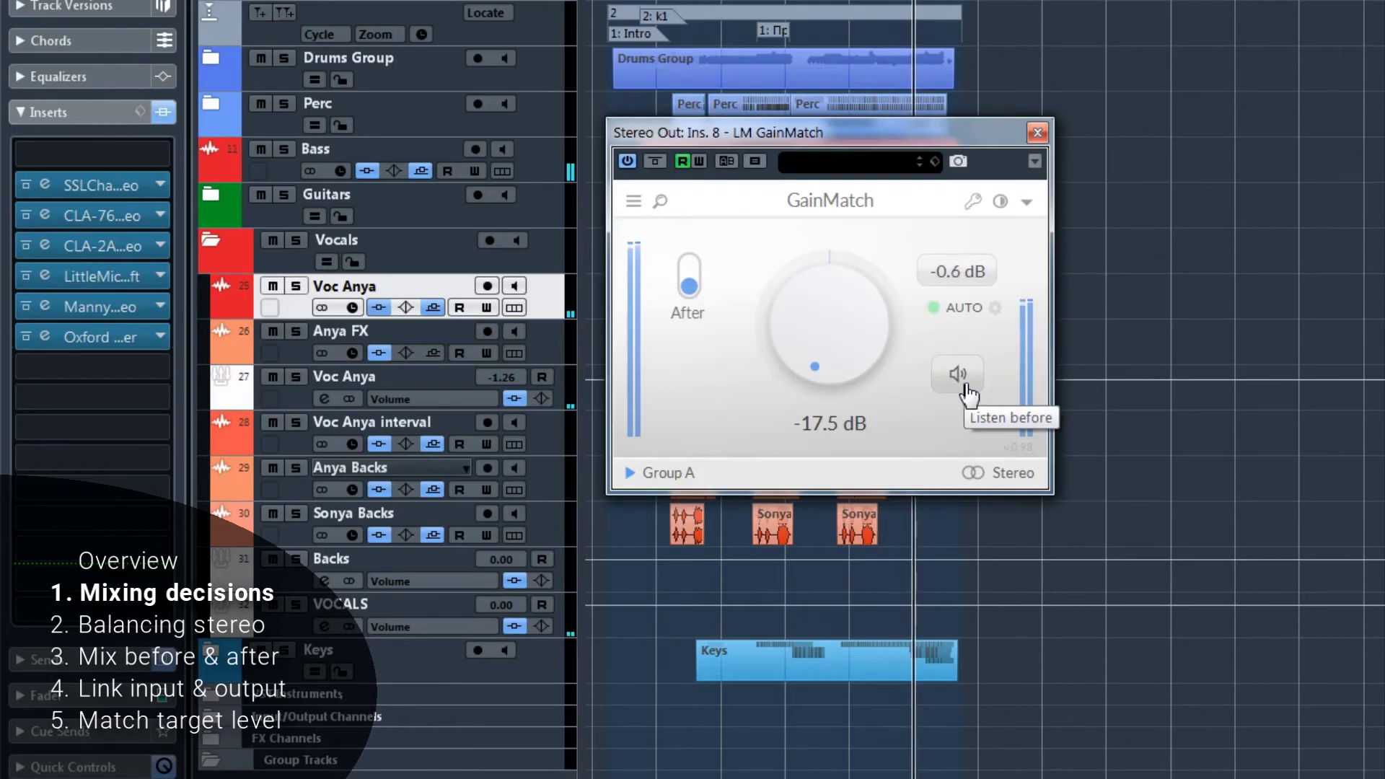
pyautogui.click(966, 388)
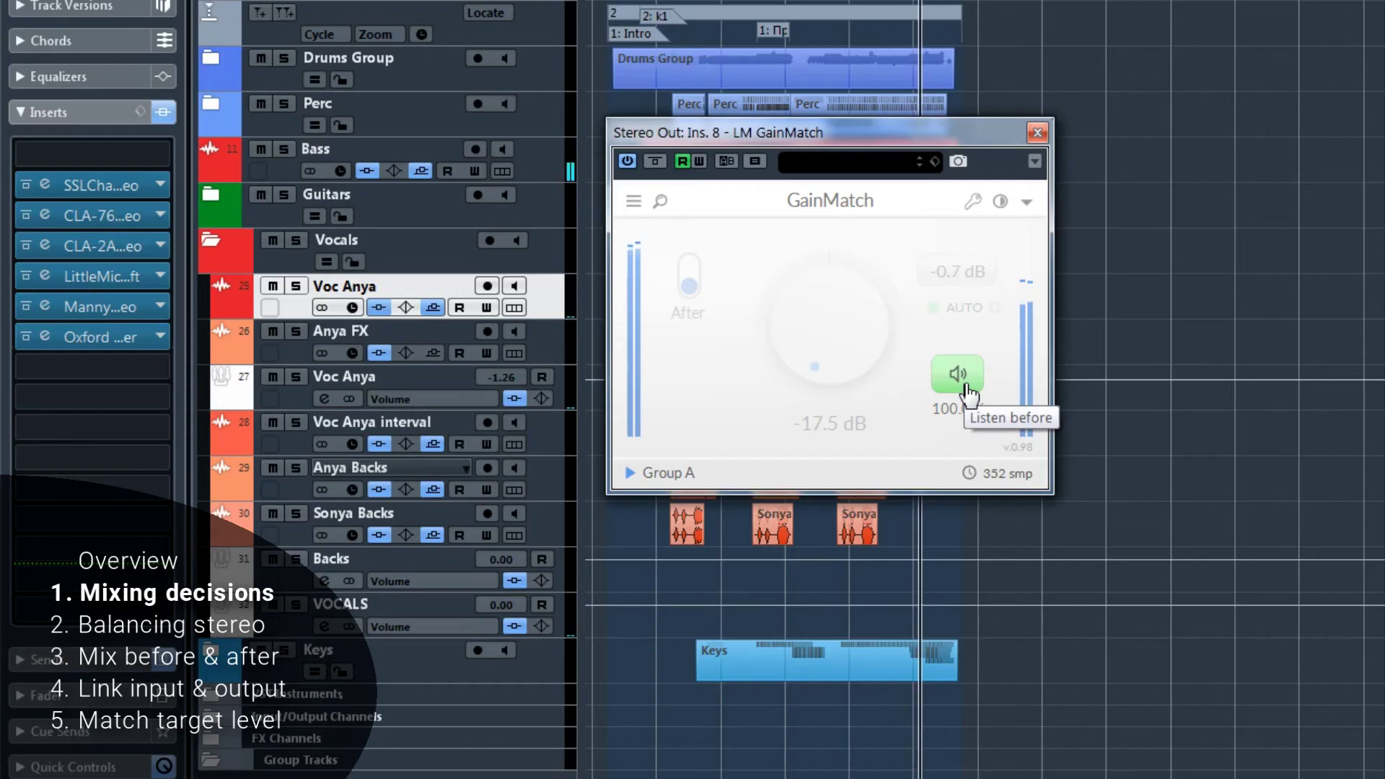
pyautogui.click(966, 387)
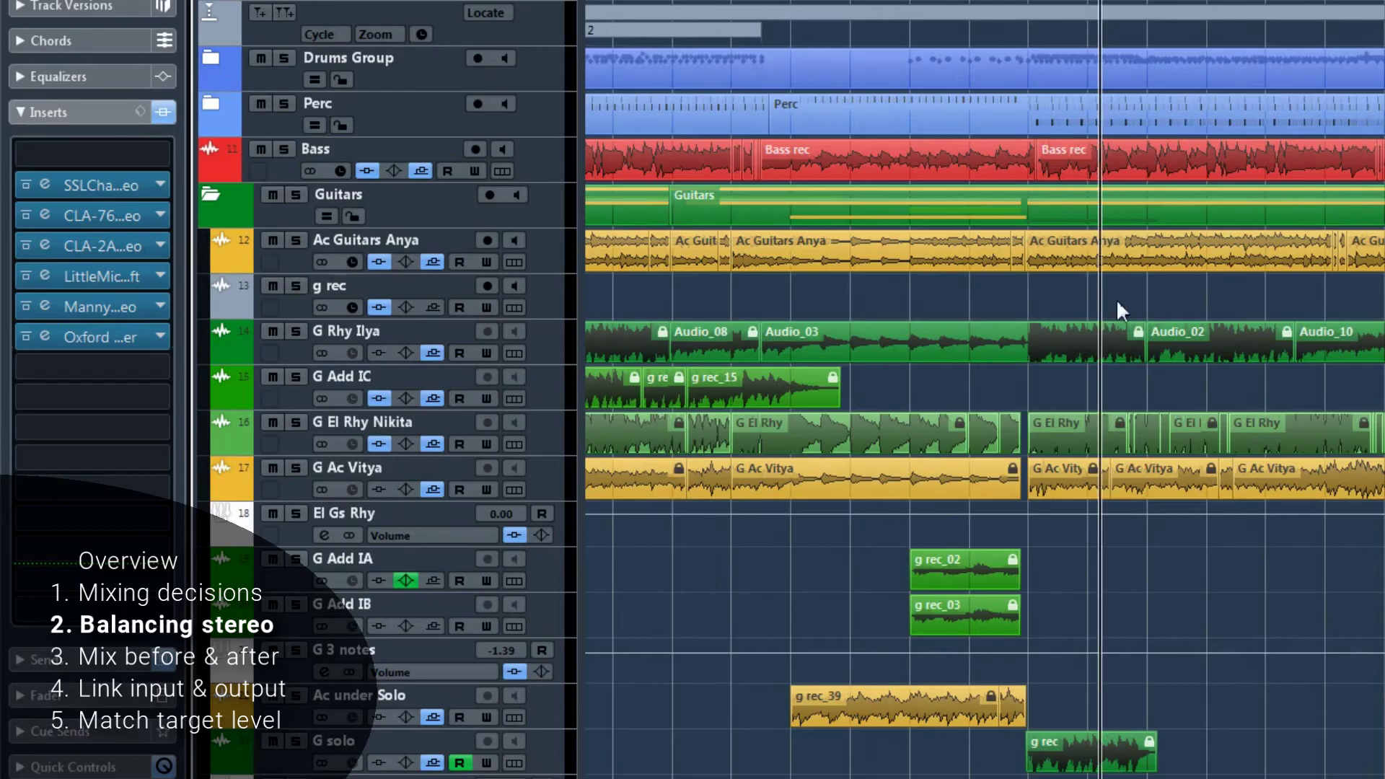
# Solo the acoustic guitar track 12, load GainMatch in its insert slot 7, and move the plug-in window over the arrangement.
pyautogui.click(296, 241)
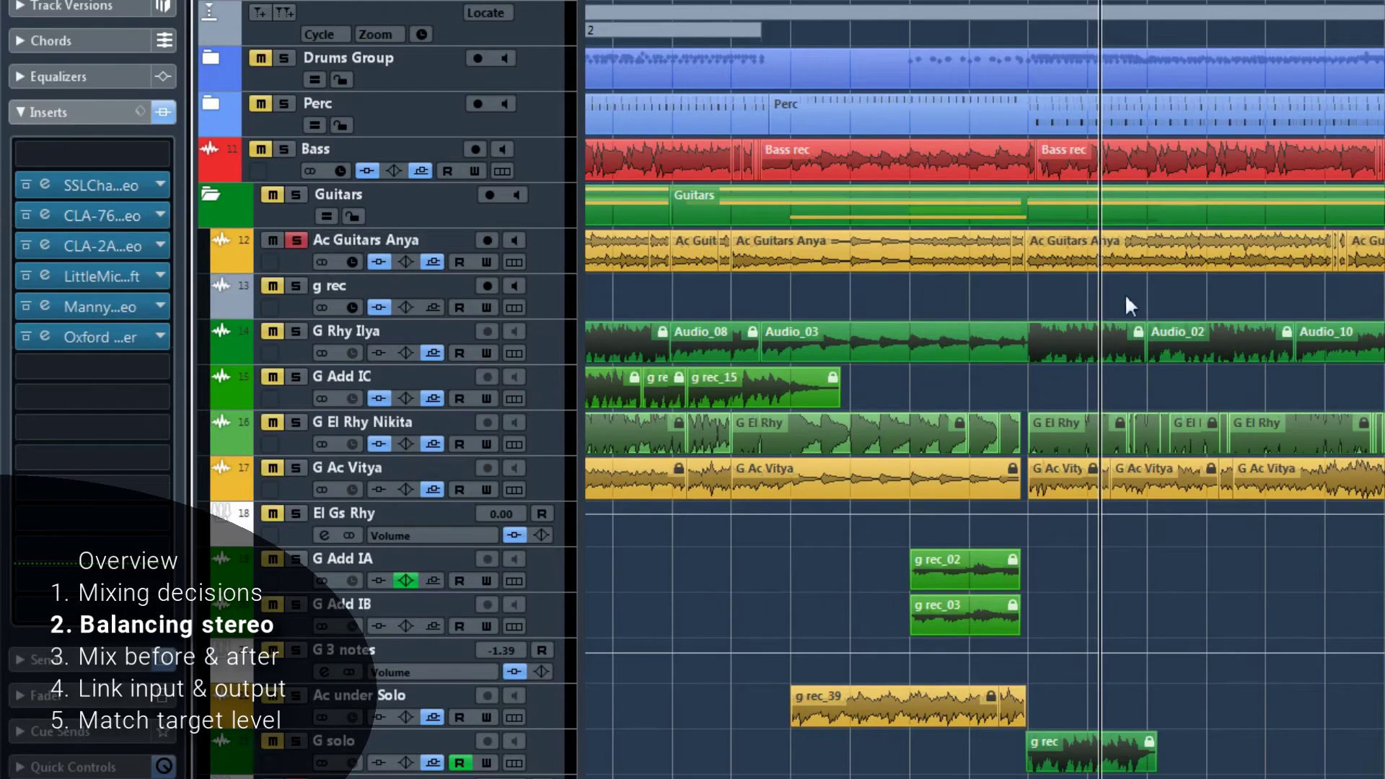
pyautogui.scroll(1, 1146, 296)
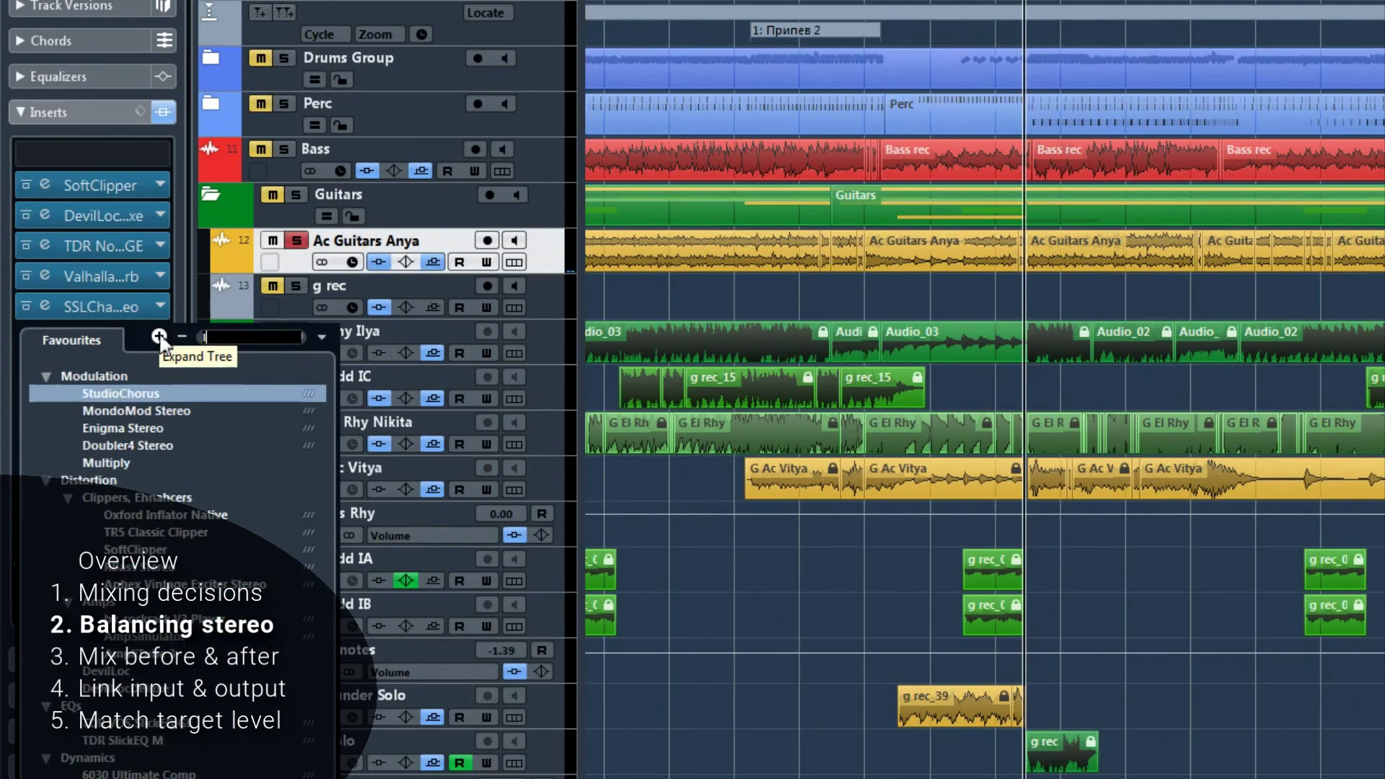
pyautogui.write('lm')
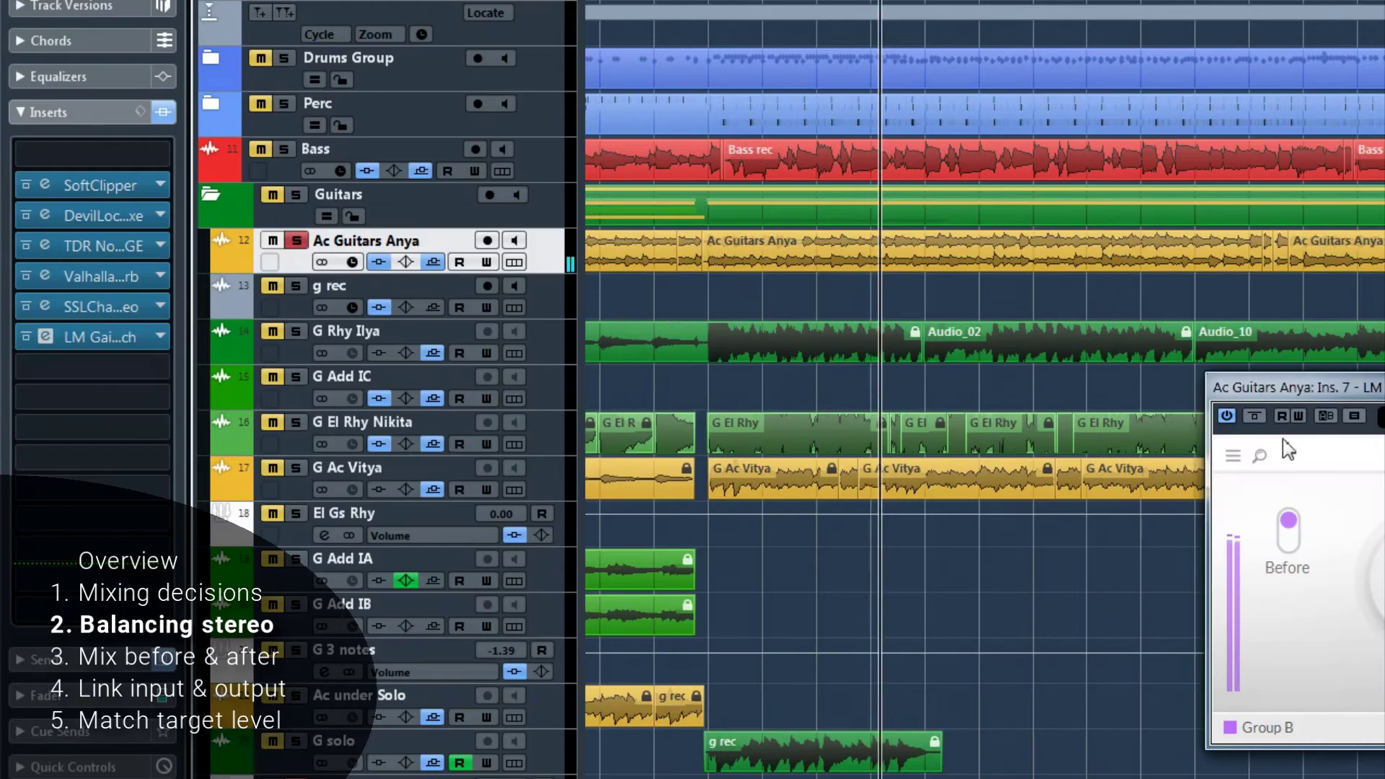
pyautogui.moveTo(1330, 393); pyautogui.dragTo(772, 321)
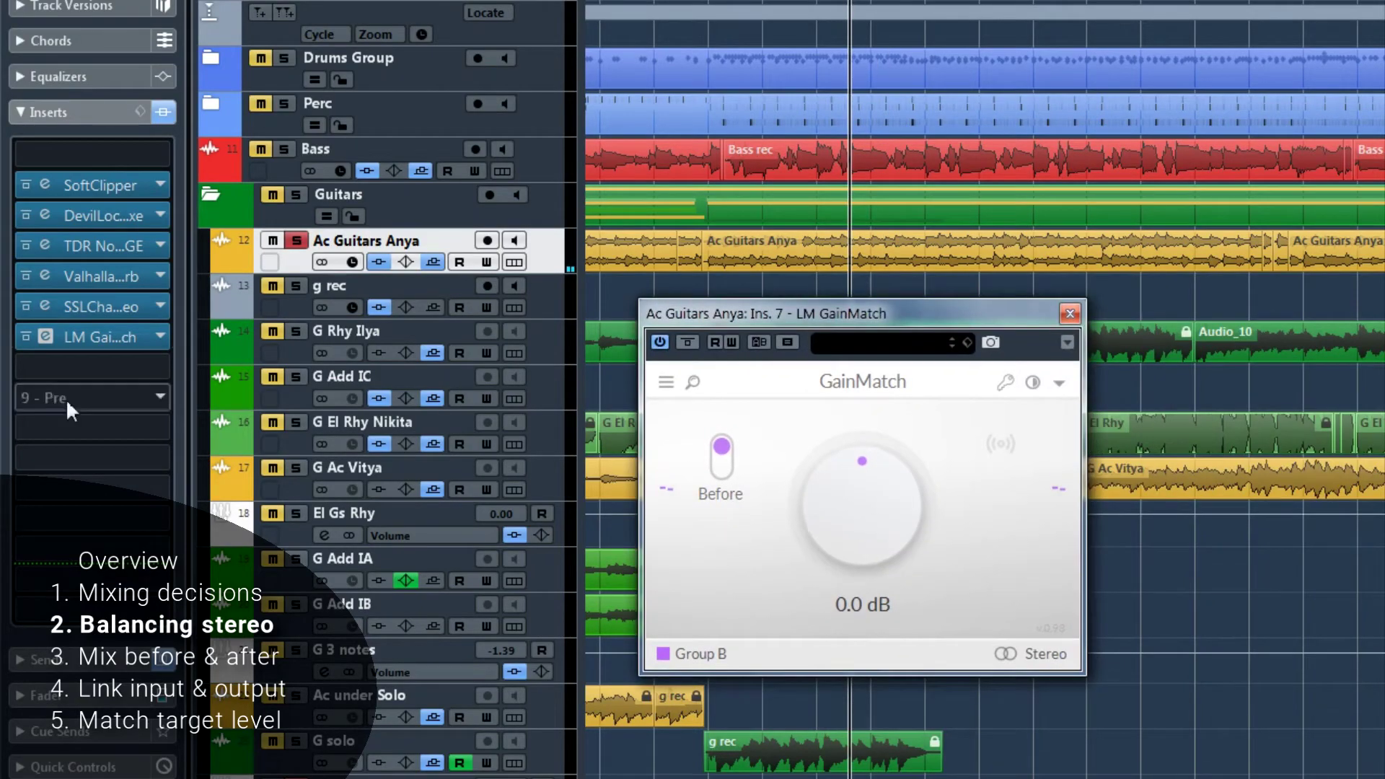
# Set the Before instance to the Left channel and the insert 8 After instance to Right, and arrange both windows side by side.
pyautogui.click(1048, 655)
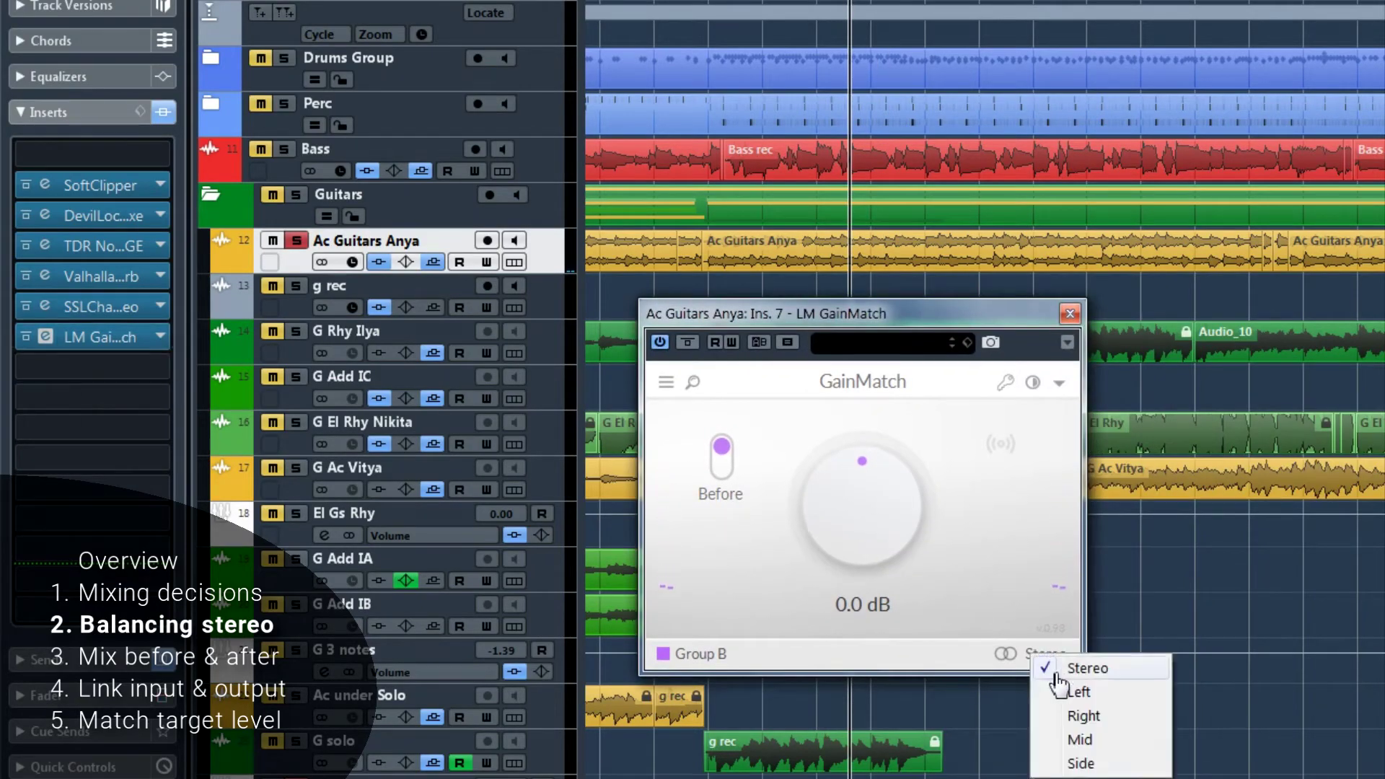
pyautogui.click(1078, 693)
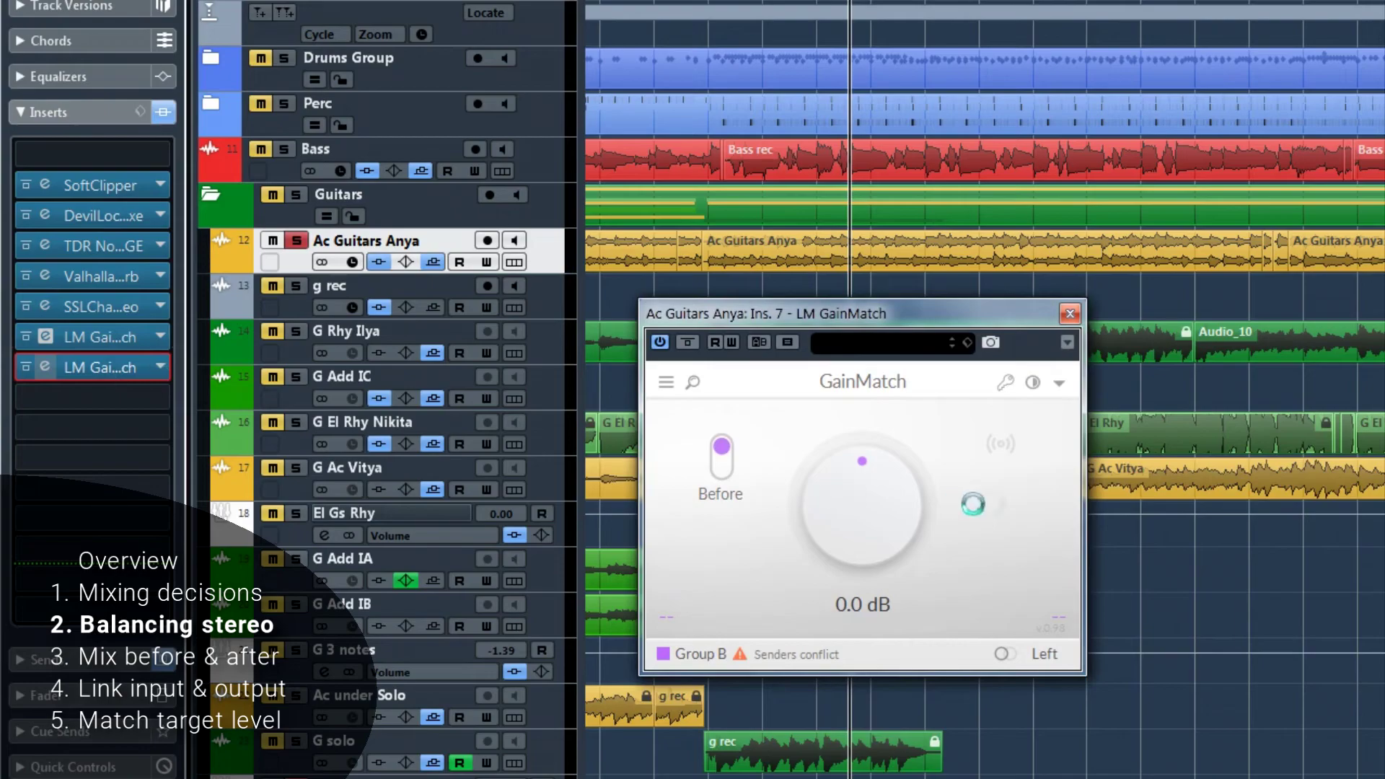
pyautogui.moveTo(1176, 312); pyautogui.dragTo(748, 207)
pyautogui.click(1048, 549)
pyautogui.click(1081, 609)
pyautogui.moveTo(838, 217); pyautogui.dragTo(985, 373)
pyautogui.moveTo(866, 313); pyautogui.dragTo(500, 274)
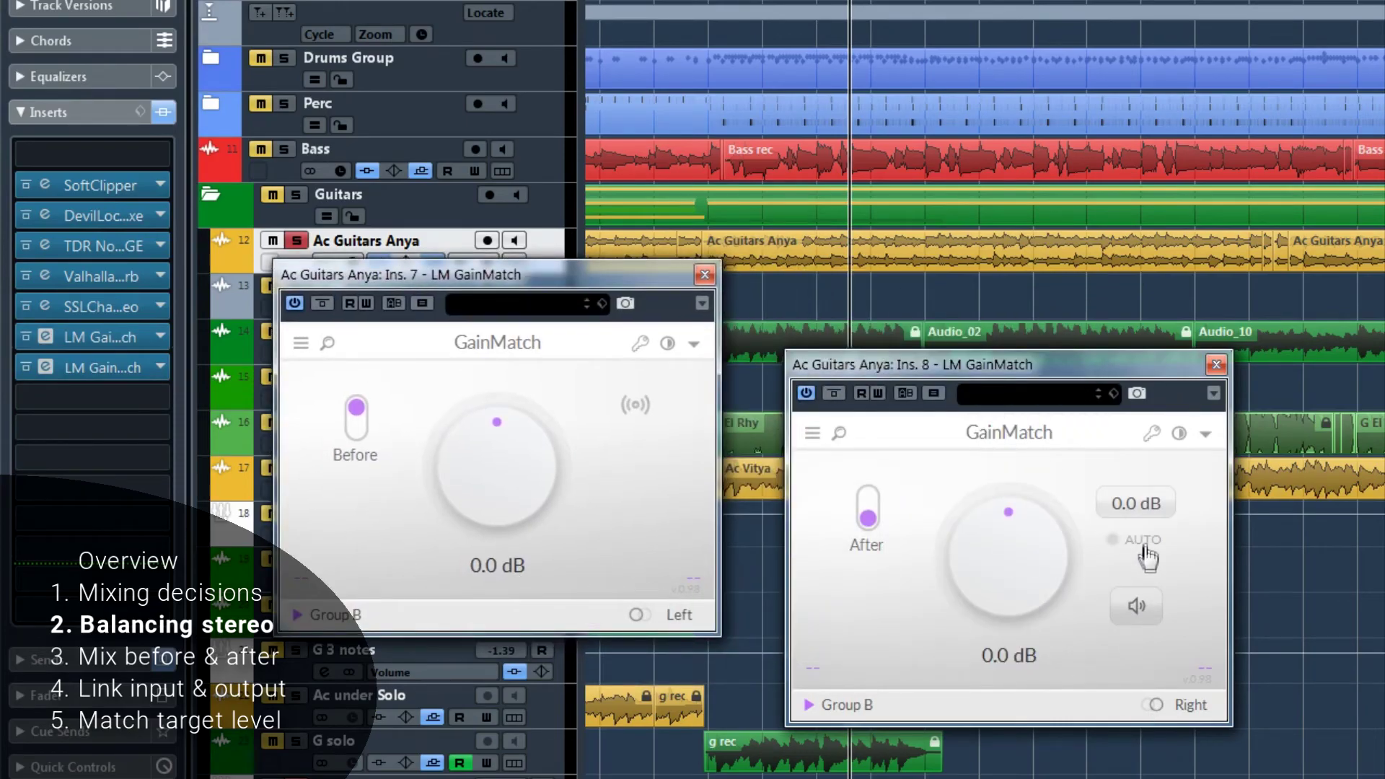
# Play the soloed guitar with Auto gain matching and automation writing enabled in the After instance, moving both windows off the automation lanes.
pyautogui.press('space')
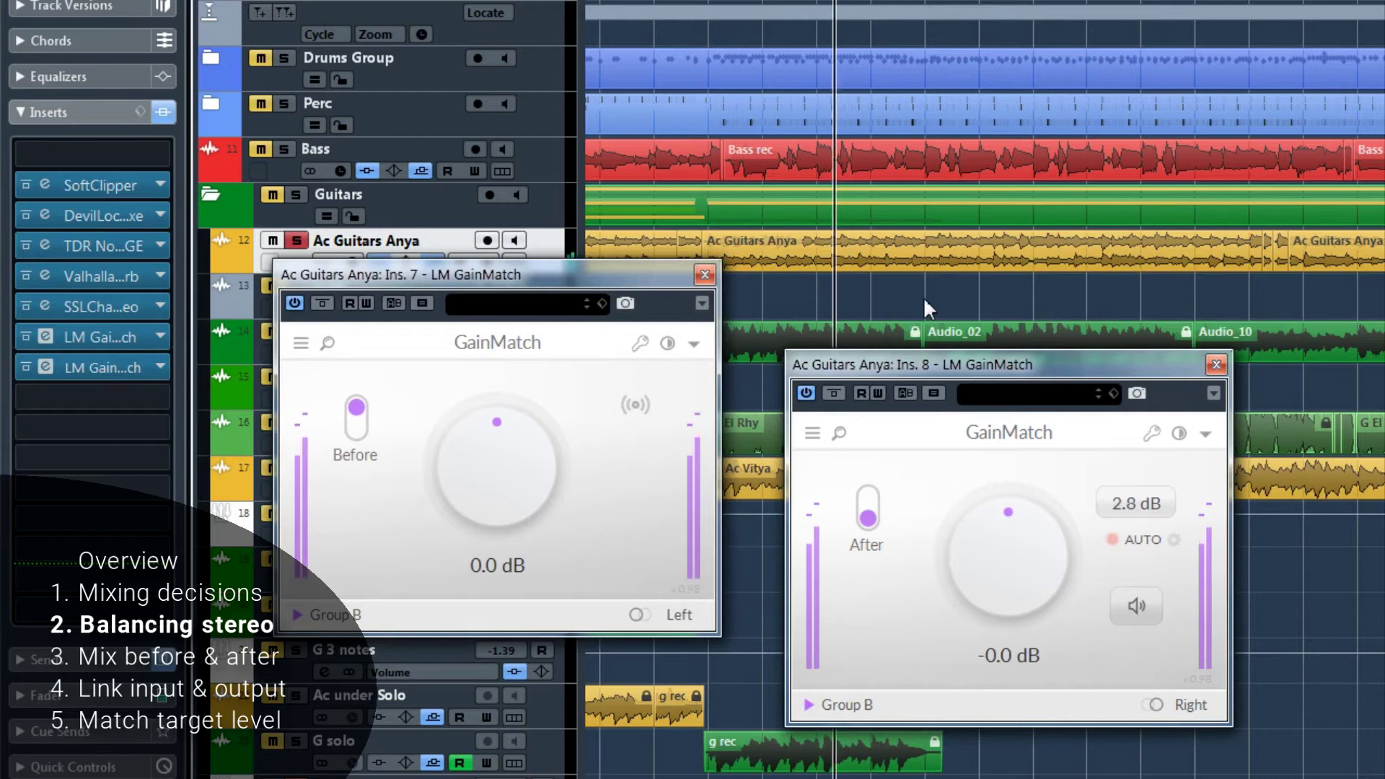
pyautogui.click(878, 393)
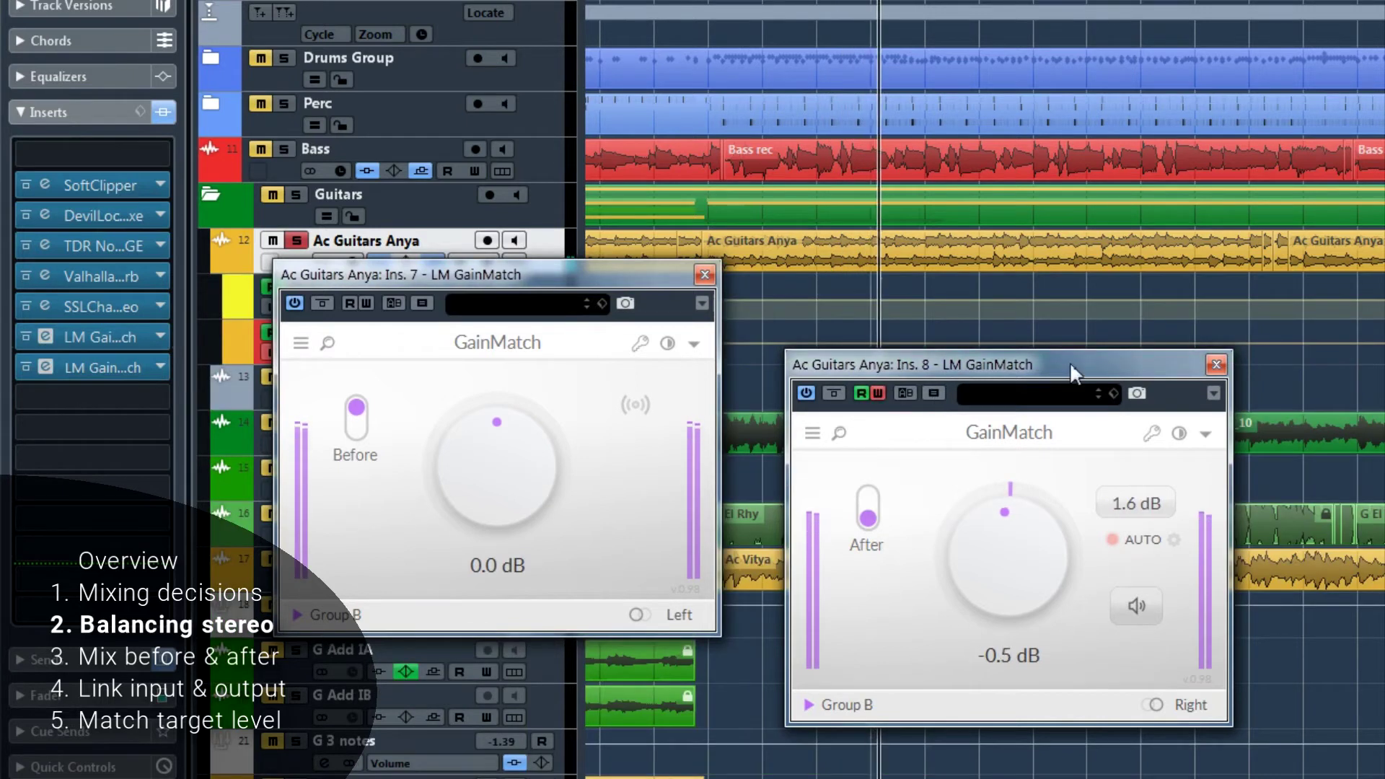
pyautogui.moveTo(625, 274); pyautogui.dragTo(495, 469)
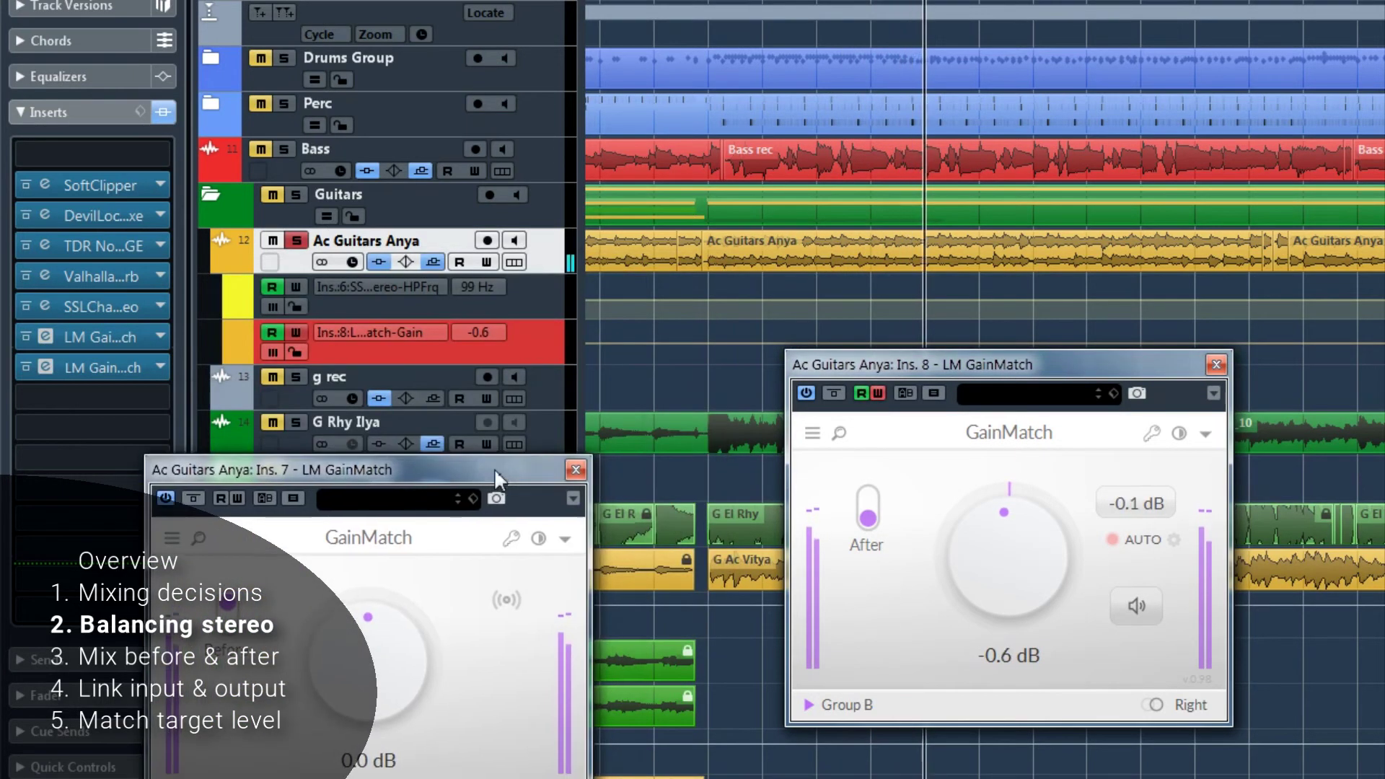
pyautogui.moveTo(872, 365); pyautogui.dragTo(808, 456)
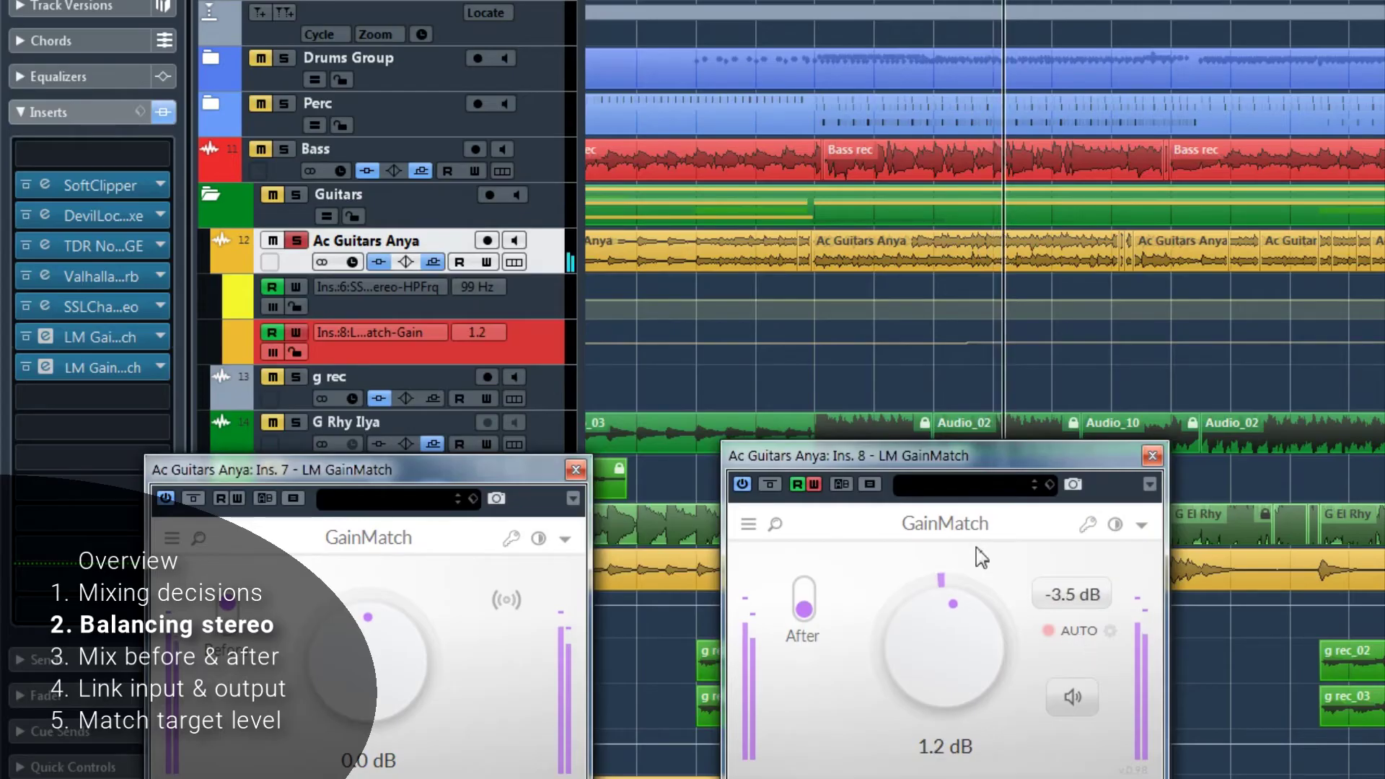
pyautogui.moveTo(933, 457); pyautogui.dragTo(908, 397)
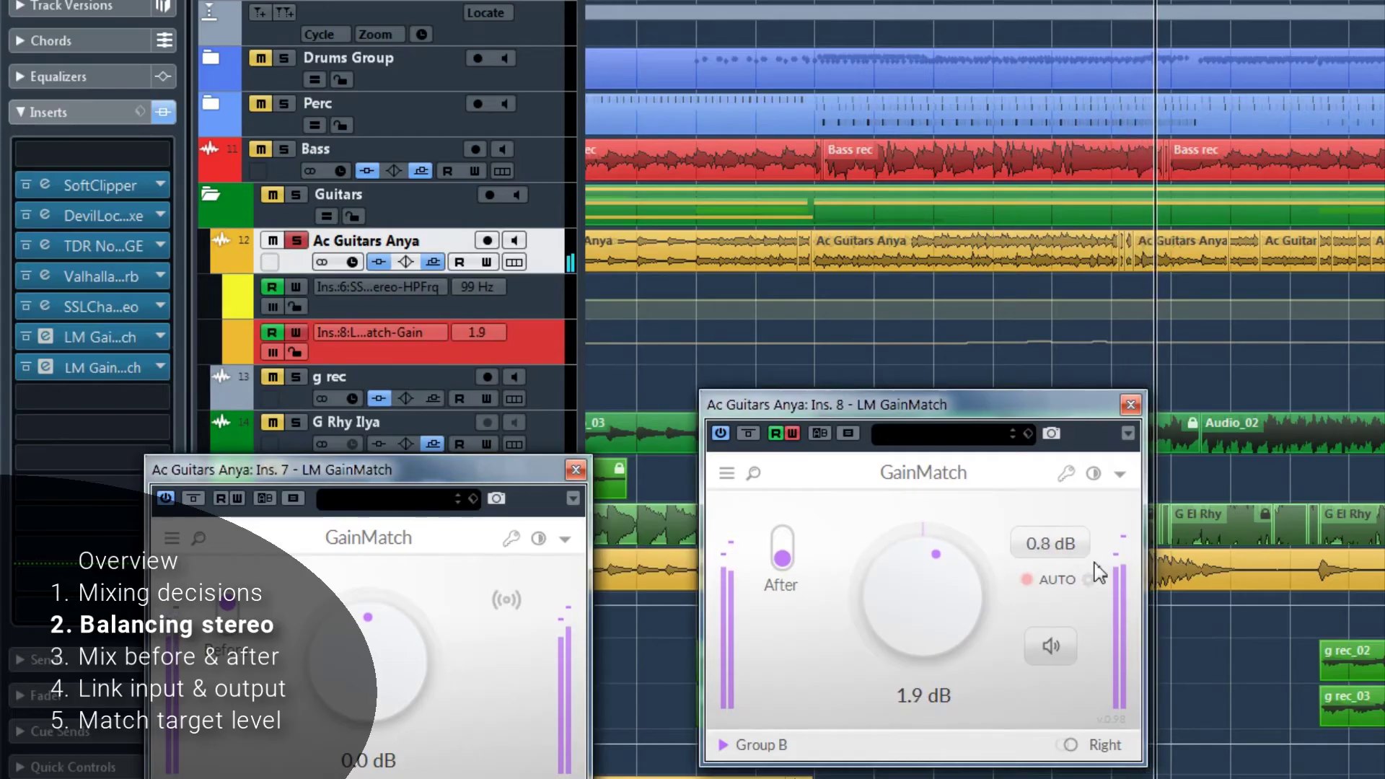
# Stop playback, enlarge the insert 8 gain automation lane to inspect the recorded curve, and switch off automation writing.
pyautogui.press('space')
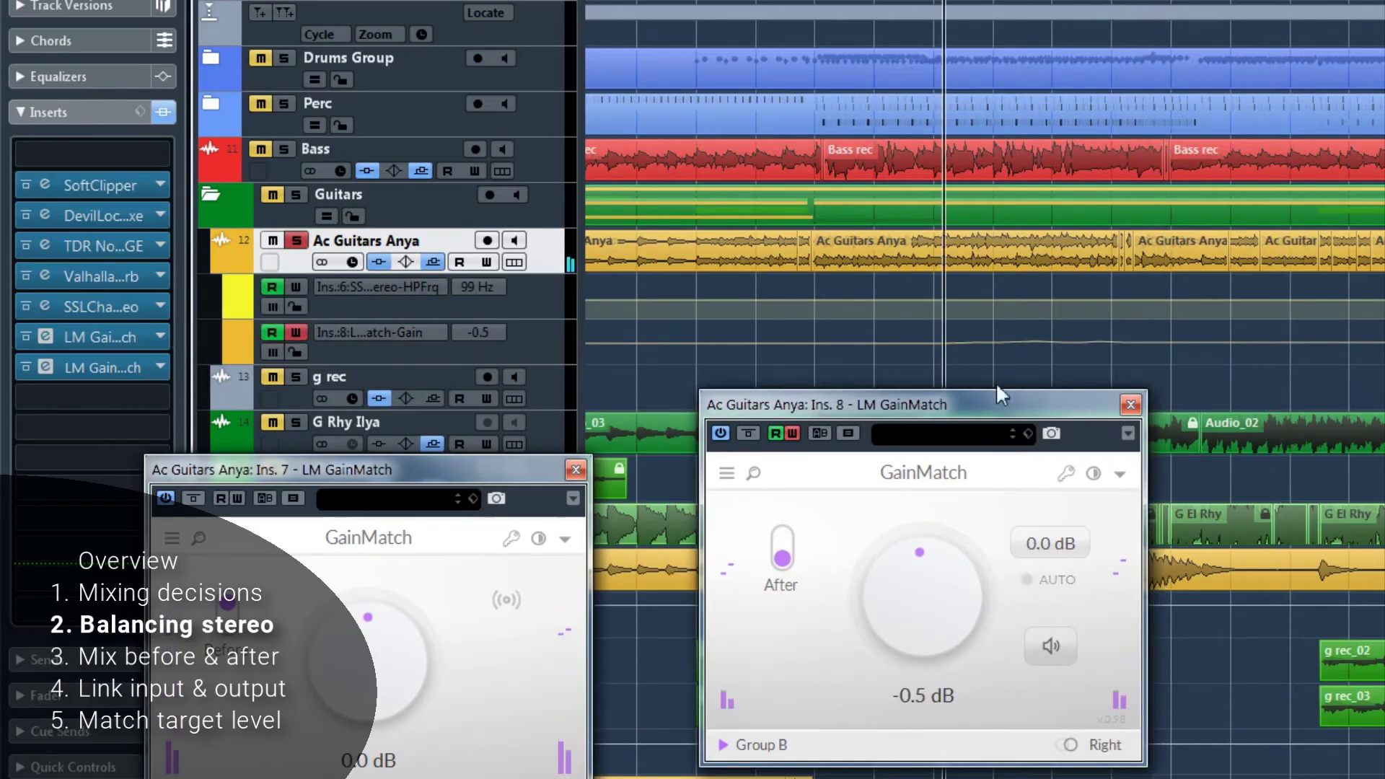
pyautogui.click(474, 356)
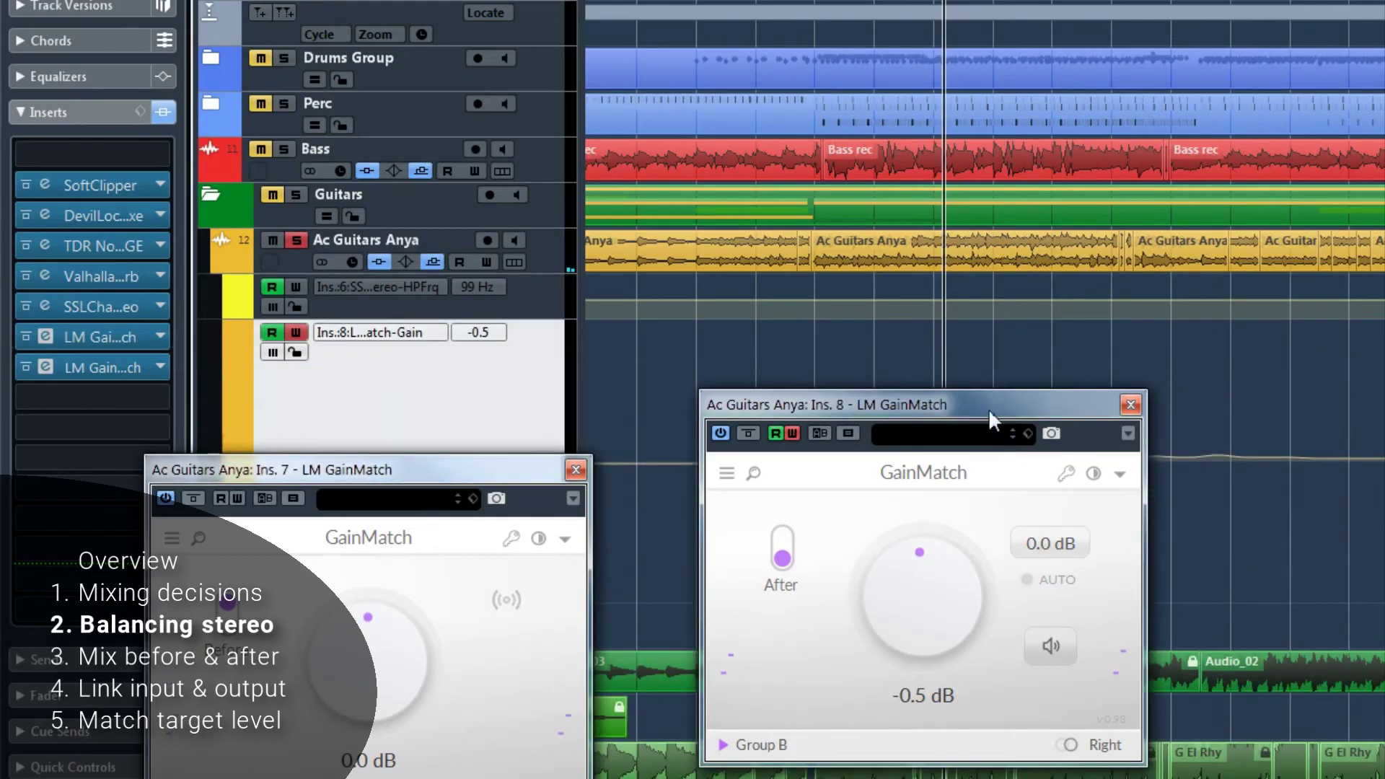
pyautogui.moveTo(988, 405); pyautogui.dragTo(961, 625)
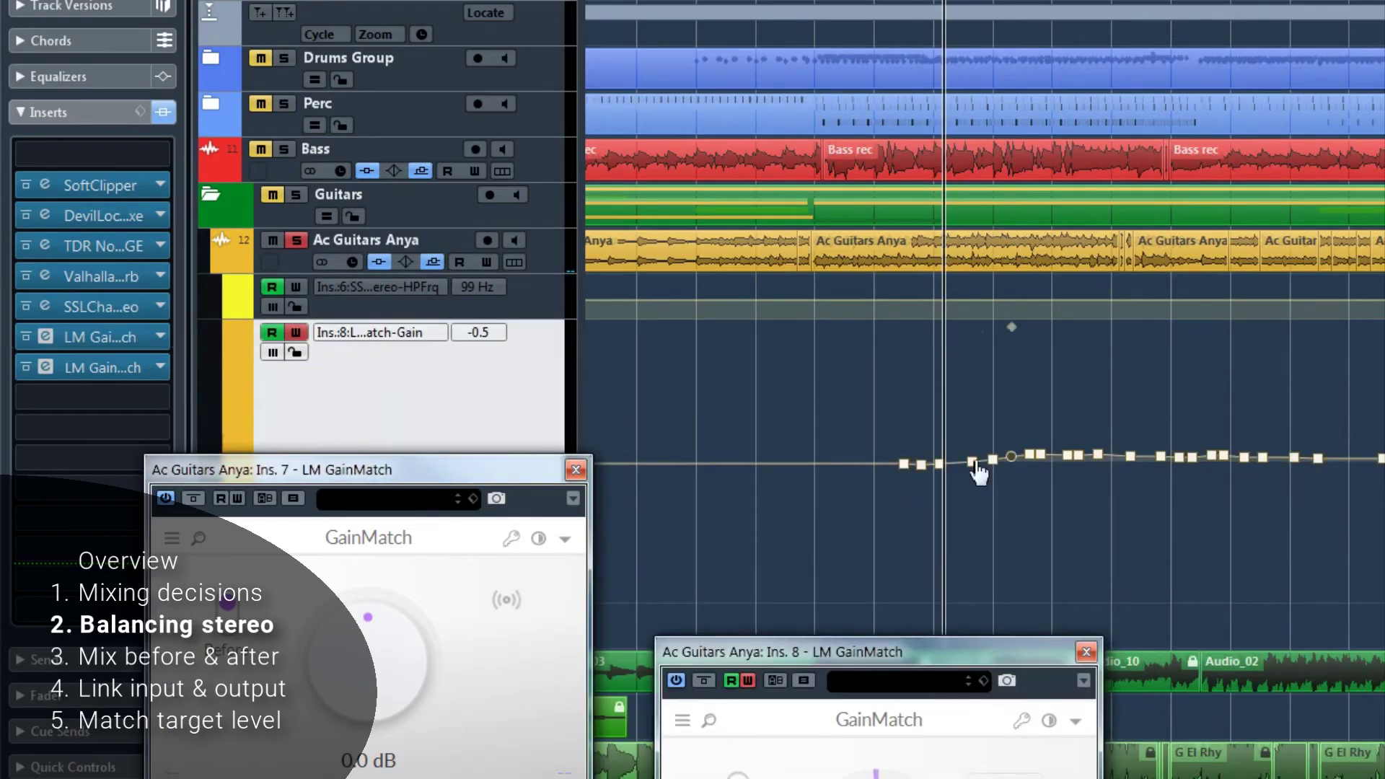
pyautogui.moveTo(866, 662); pyautogui.dragTo(862, 513)
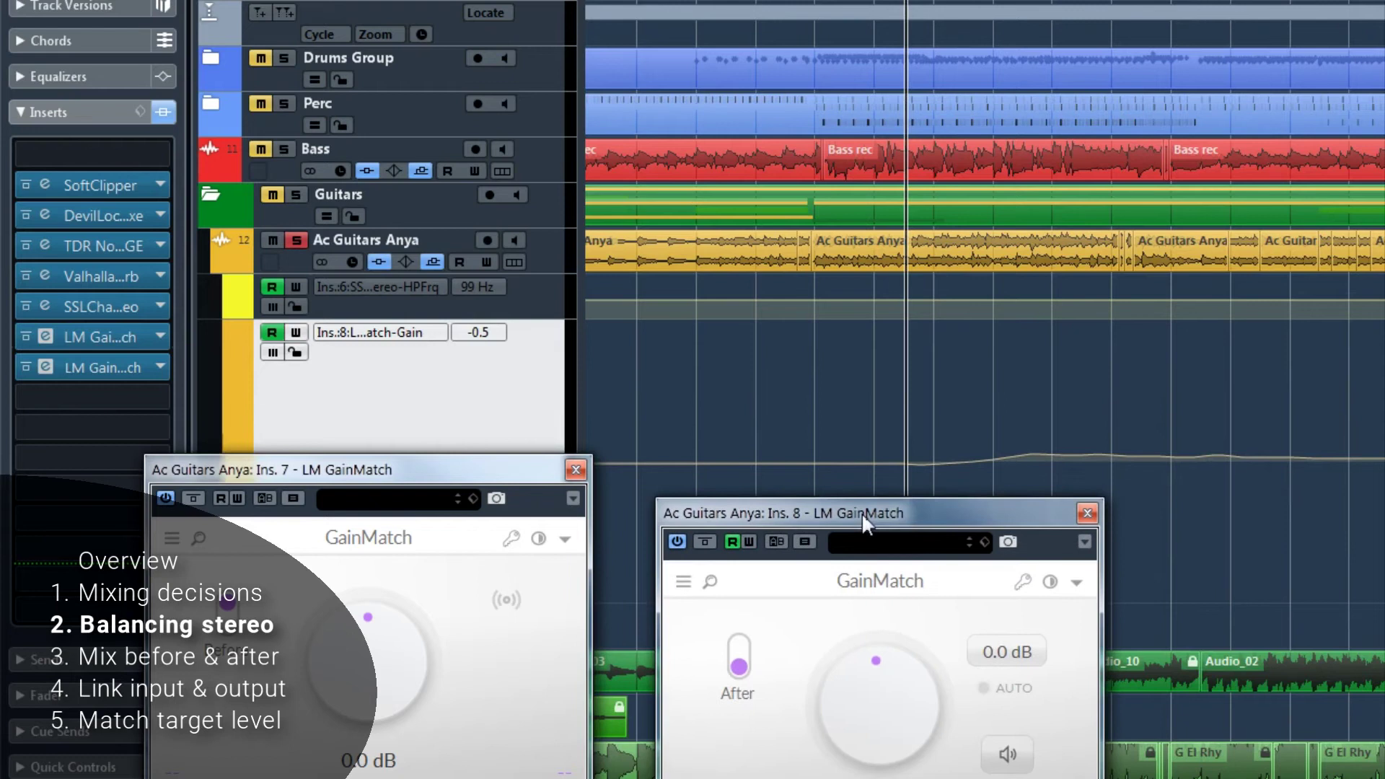
# Play the soloed guitar with the recorded gain automation, bypassing and re-enabling the insert 8 GainMatch to compare the stereo balance.
pyautogui.click(1090, 392)
pyautogui.press('space')
pyautogui.click(705, 542)
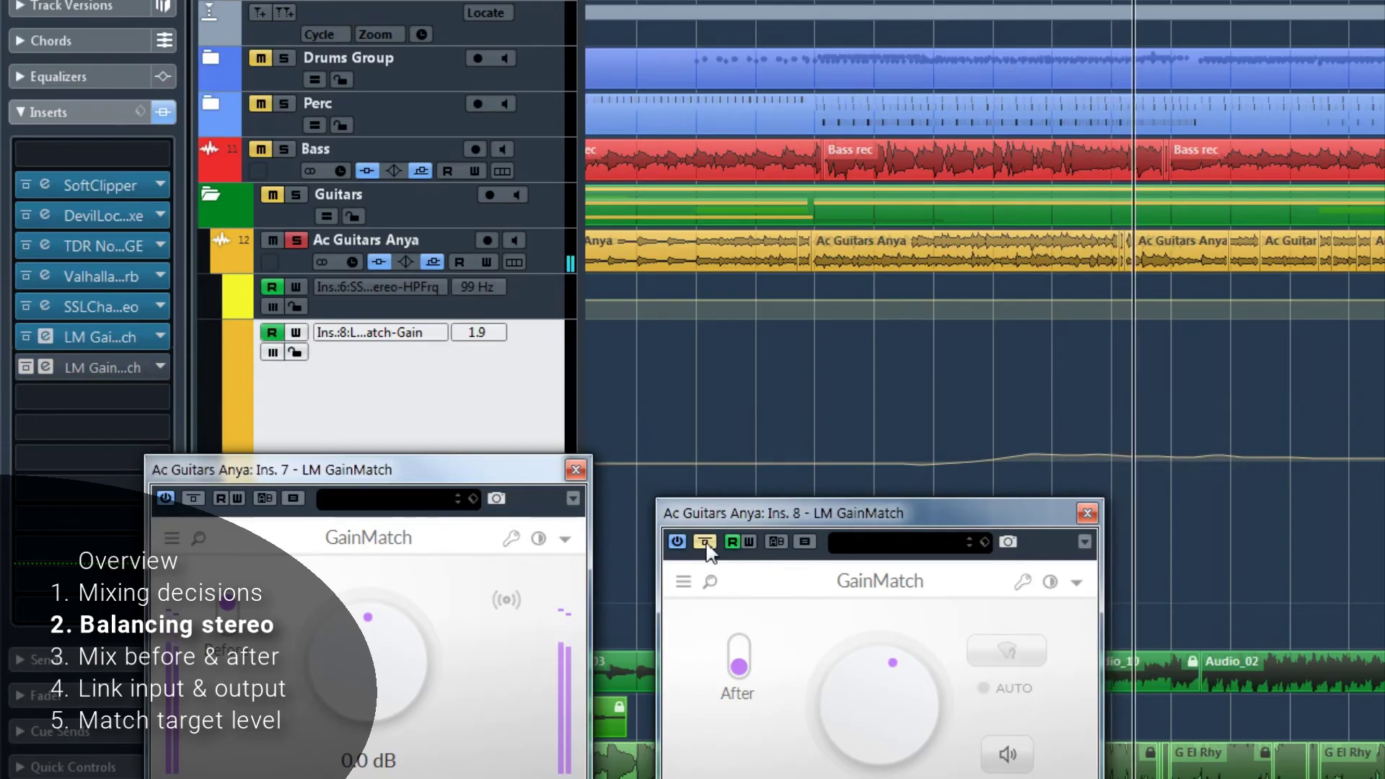
pyautogui.click(705, 542)
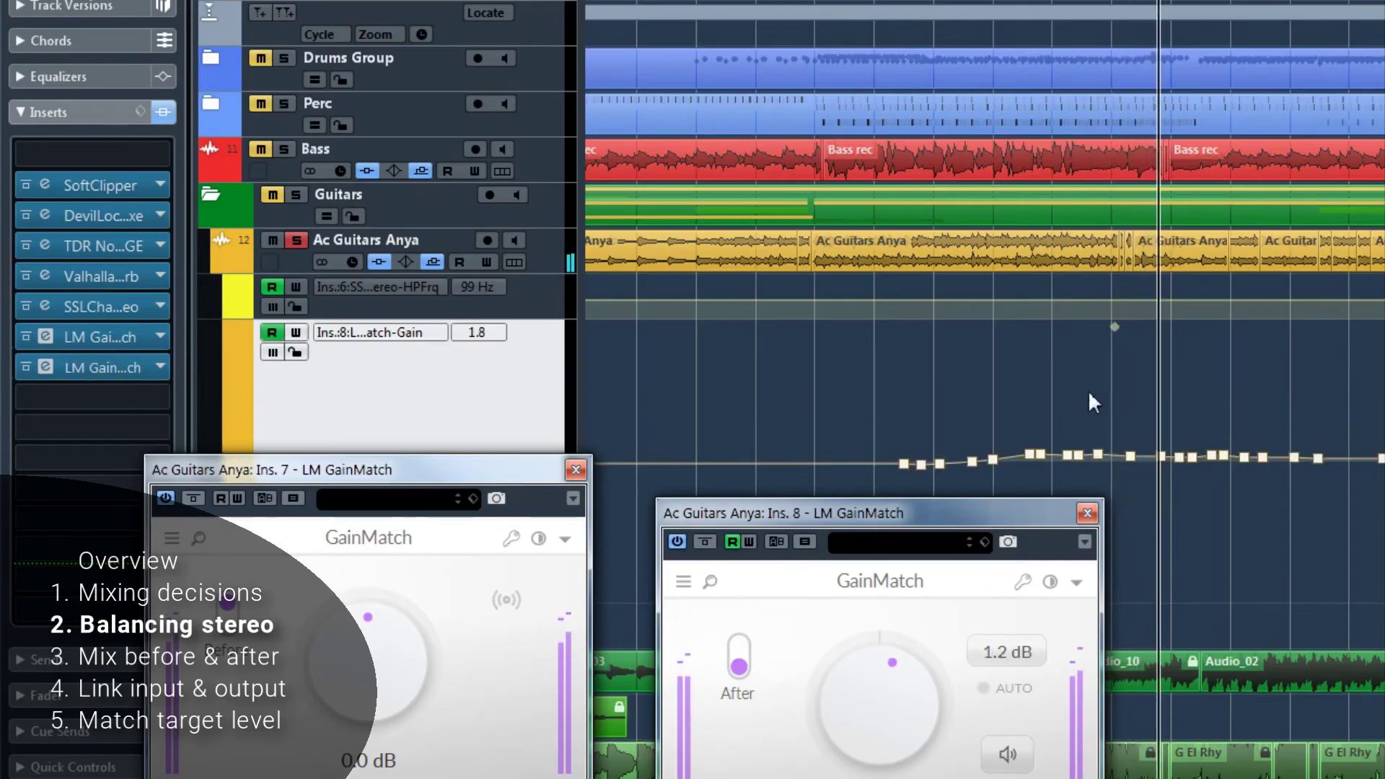
# Stop playback and move the insert 8 and insert 7 GainMatch windows up over the track lanes.
pyautogui.press('space')
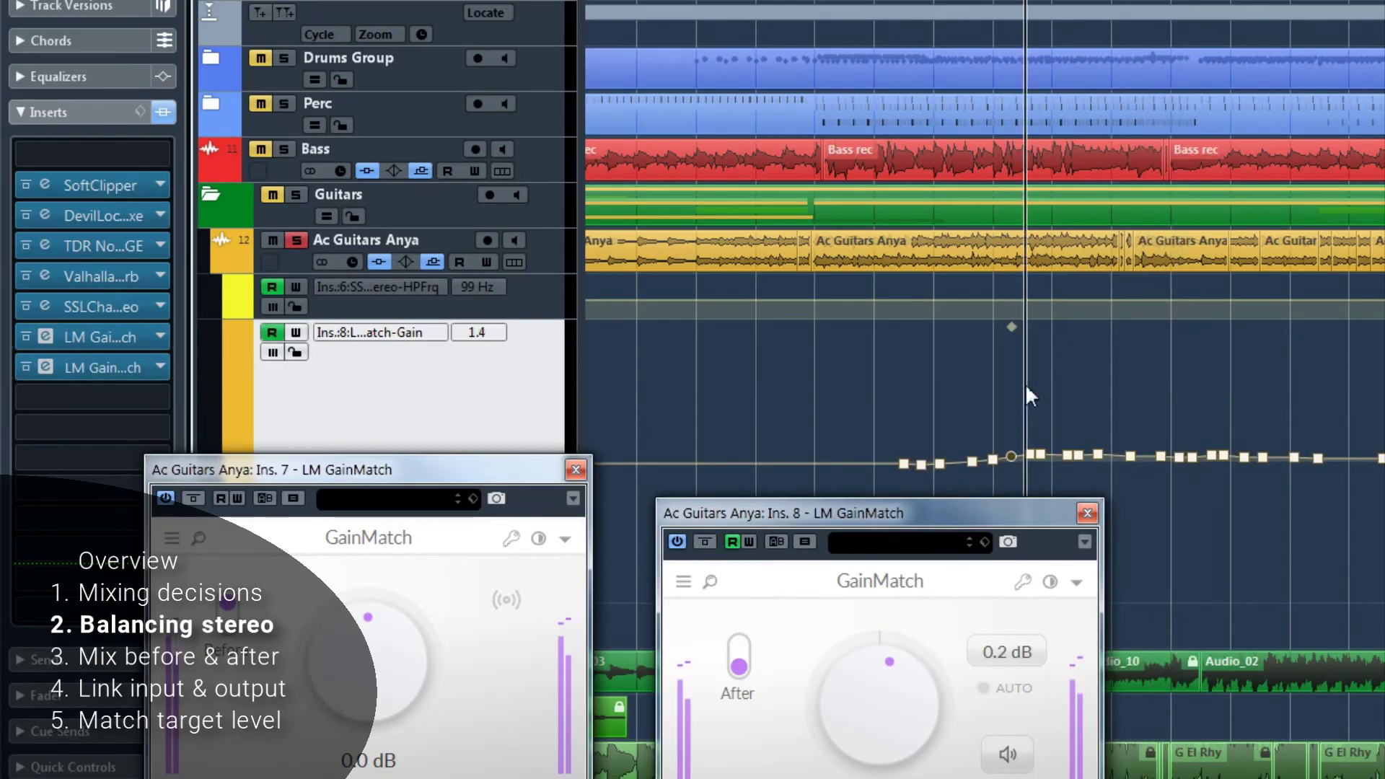
pyautogui.moveTo(961, 517); pyautogui.dragTo(910, 157)
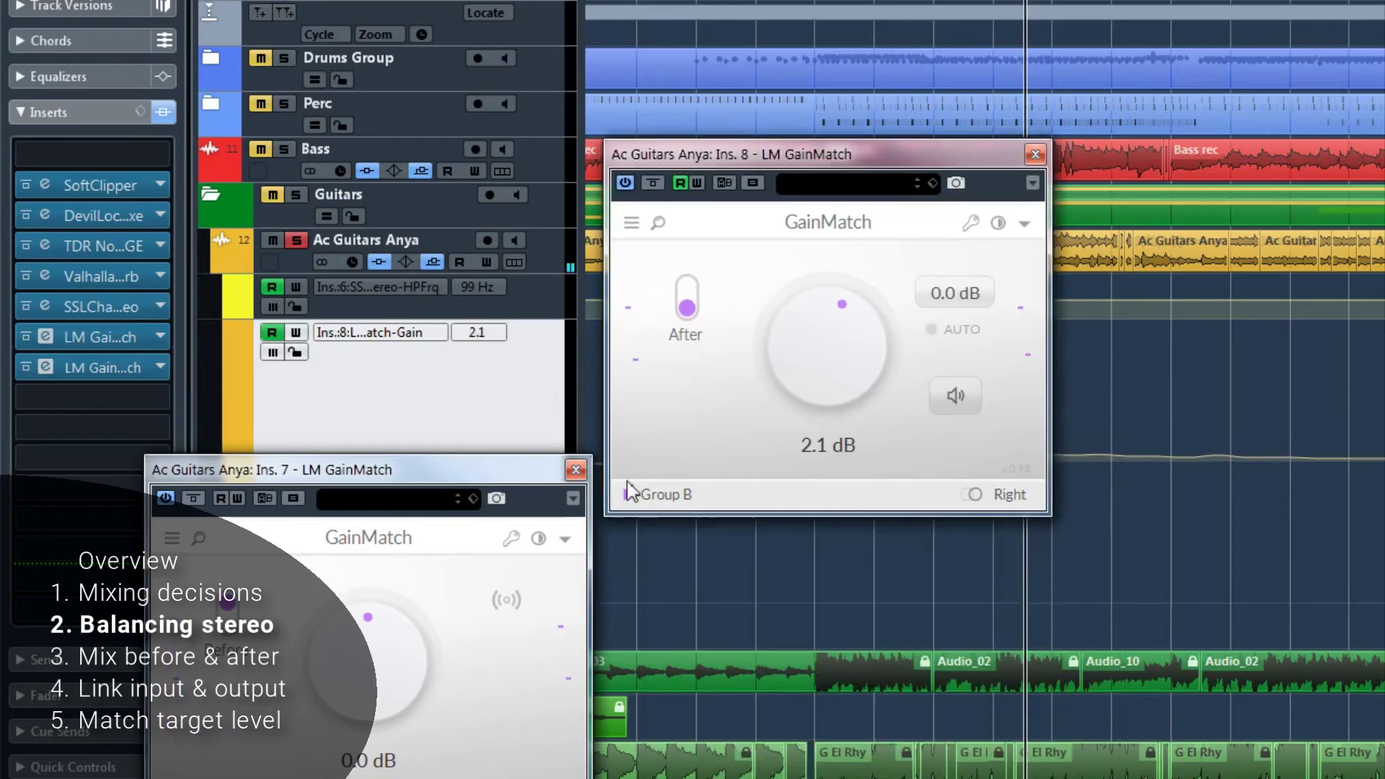
pyautogui.moveTo(516, 480); pyautogui.dragTo(556, 163)
pyautogui.moveTo(760, 152); pyautogui.dragTo(916, 306)
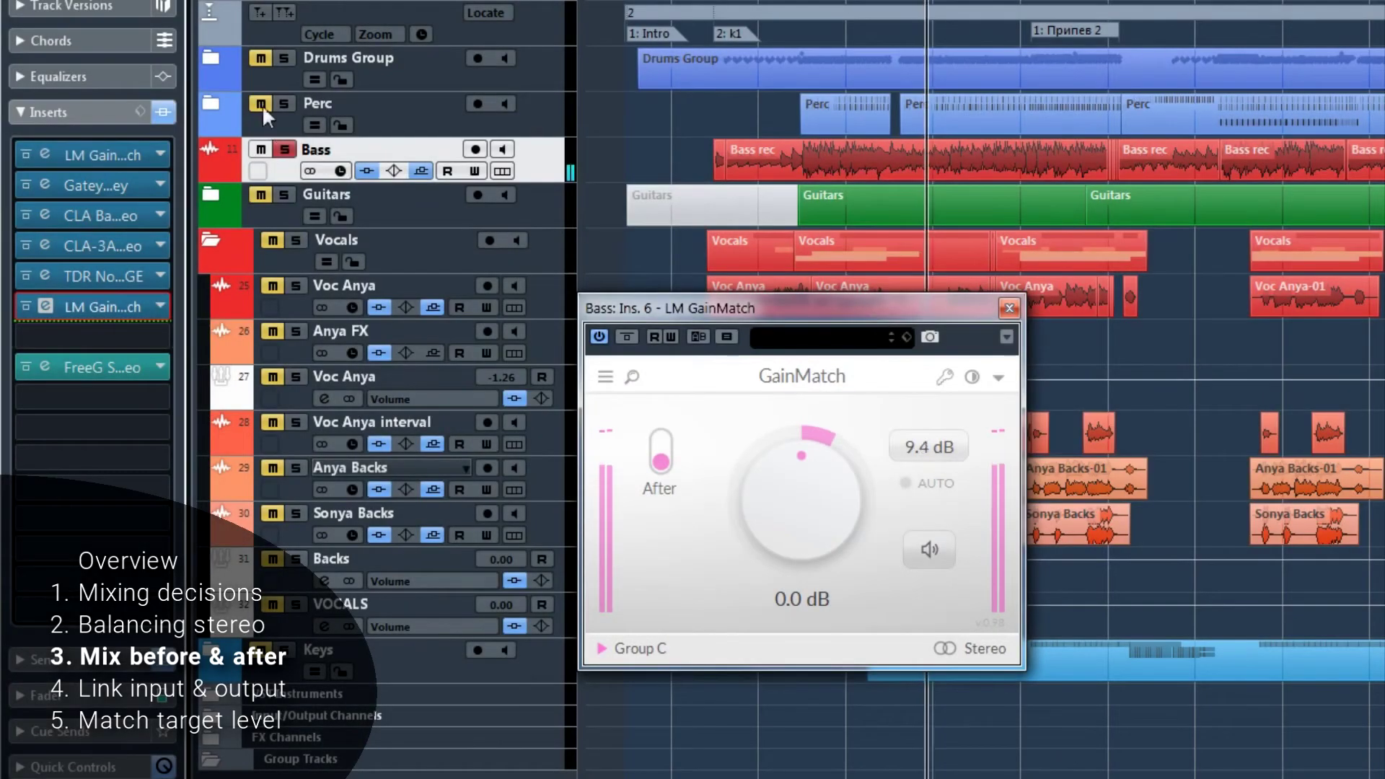
# Turn on Listen before in the Bass track's insert 6 GainMatch and vary the Mix before percentage to blend in the unprocessed signal.
pyautogui.click(931, 554)
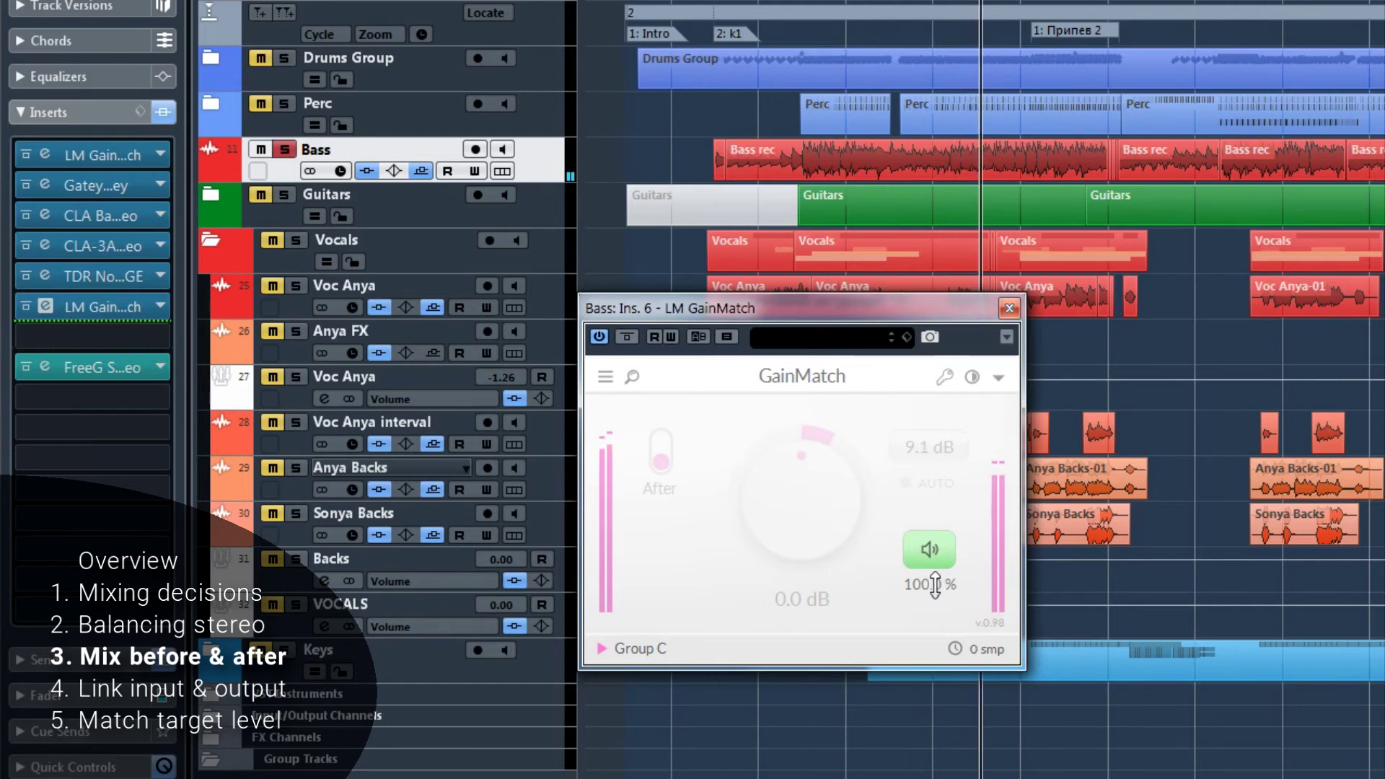
pyautogui.moveTo(938, 584)
pyautogui.mouseDown()
pyautogui.moveTo(931, 667)
pyautogui.moveTo(936, 575)
pyautogui.mouseUp()
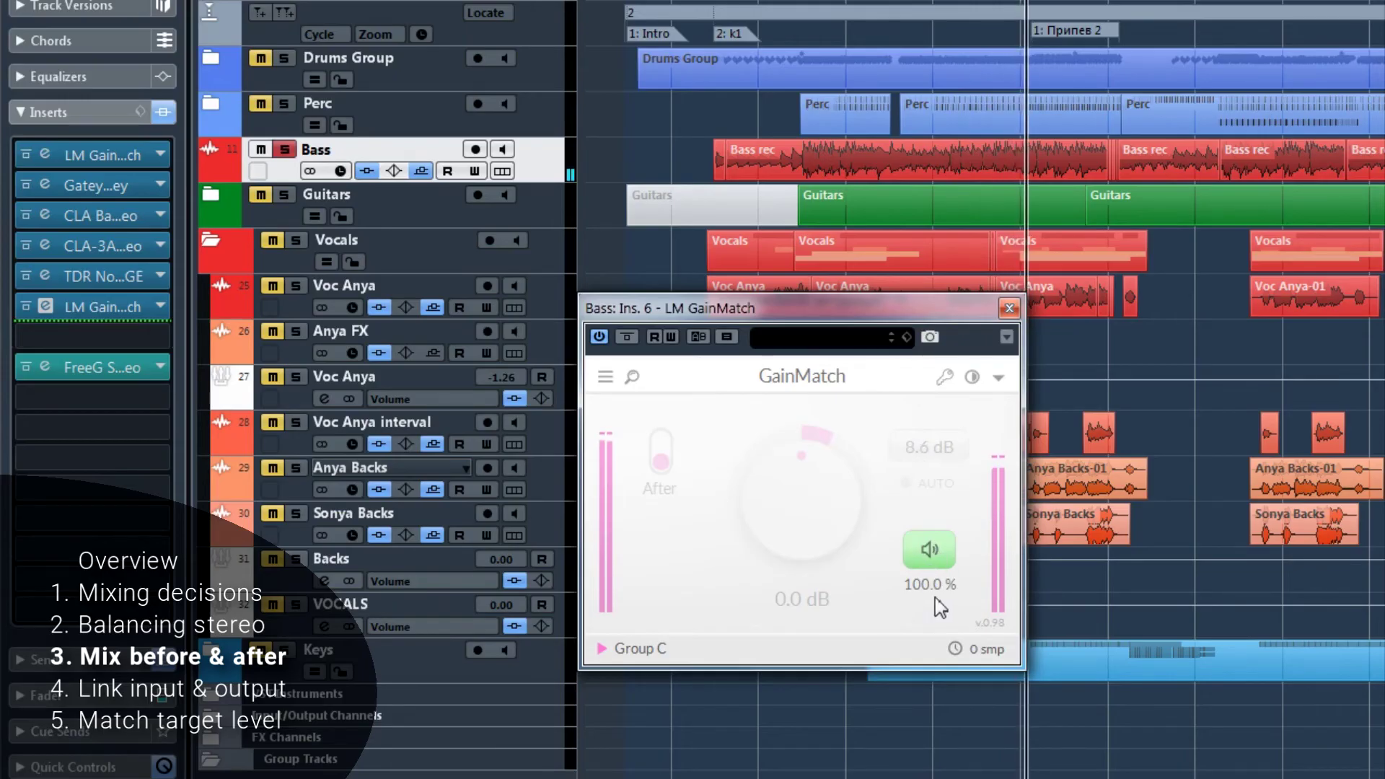
pyautogui.moveTo(934, 588); pyautogui.dragTo(962, 594)
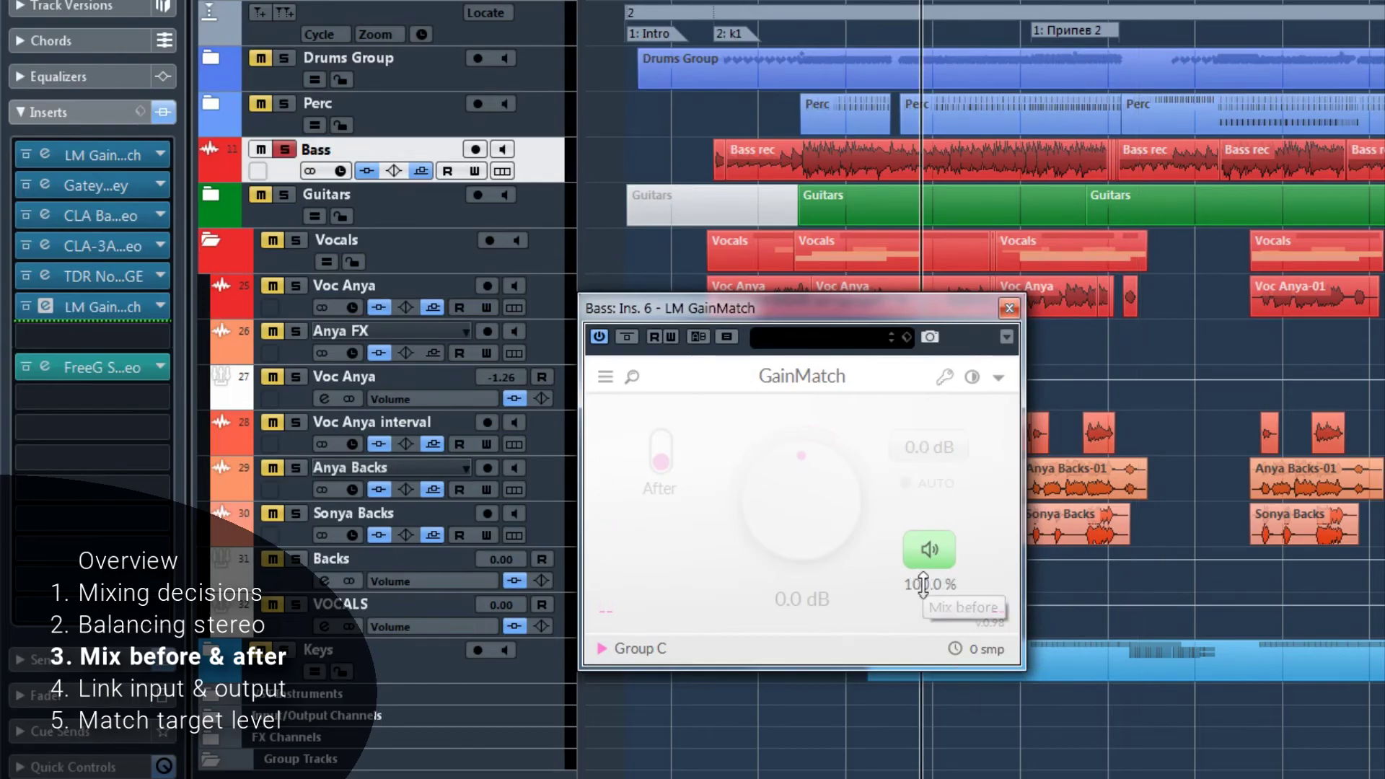
pyautogui.moveTo(912, 605); pyautogui.dragTo(928, 579)
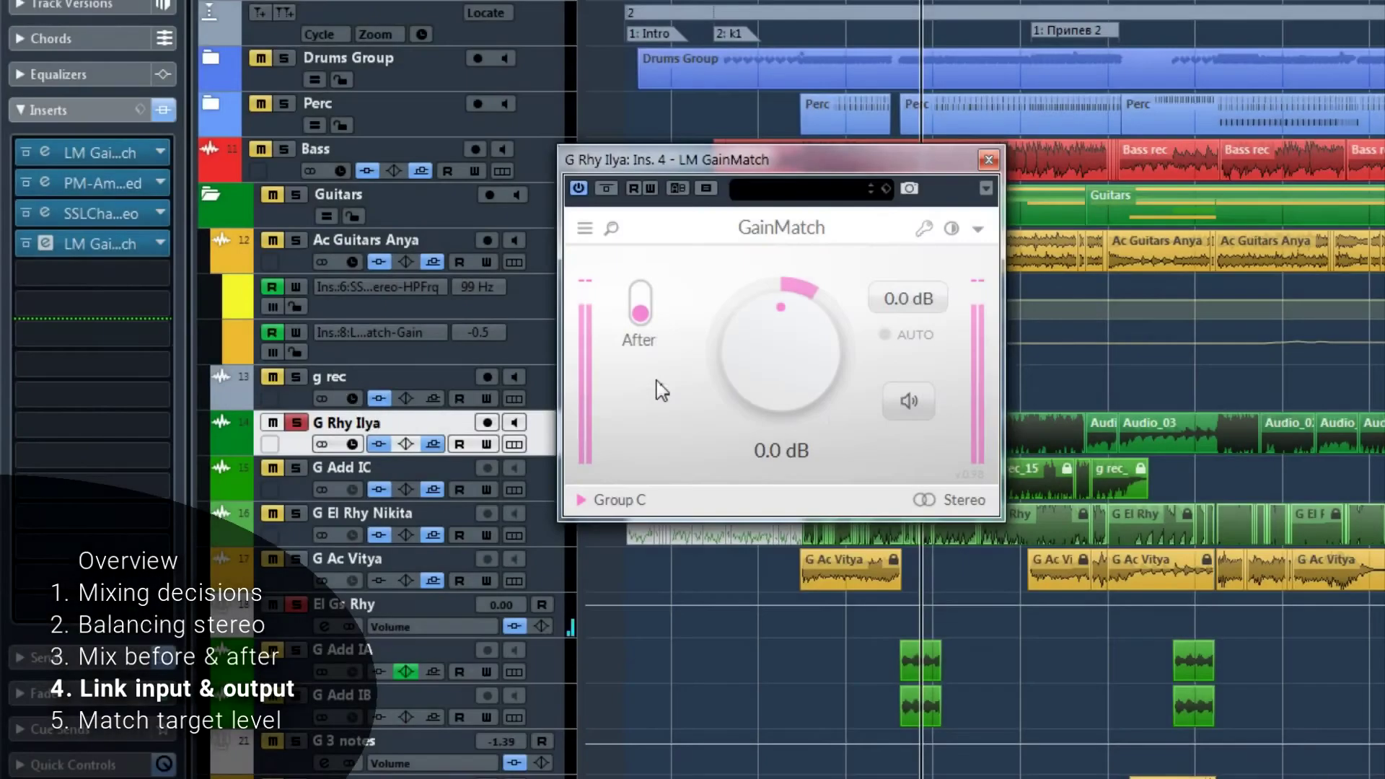
# Display the 'Before' knob in the insert 4 GainMatch of the rhythm guitar track 14 and start playback.
pyautogui.rightClick(659, 387)
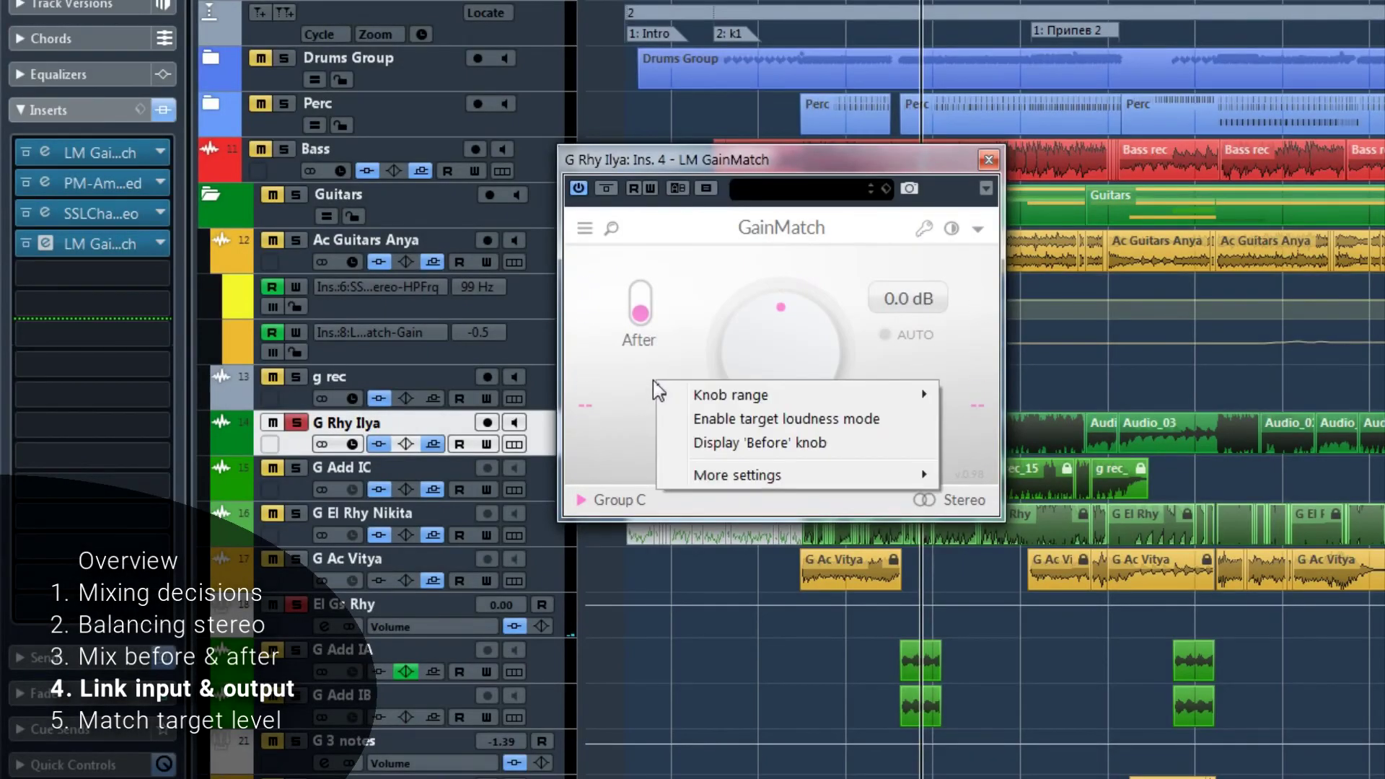
pyautogui.click(727, 443)
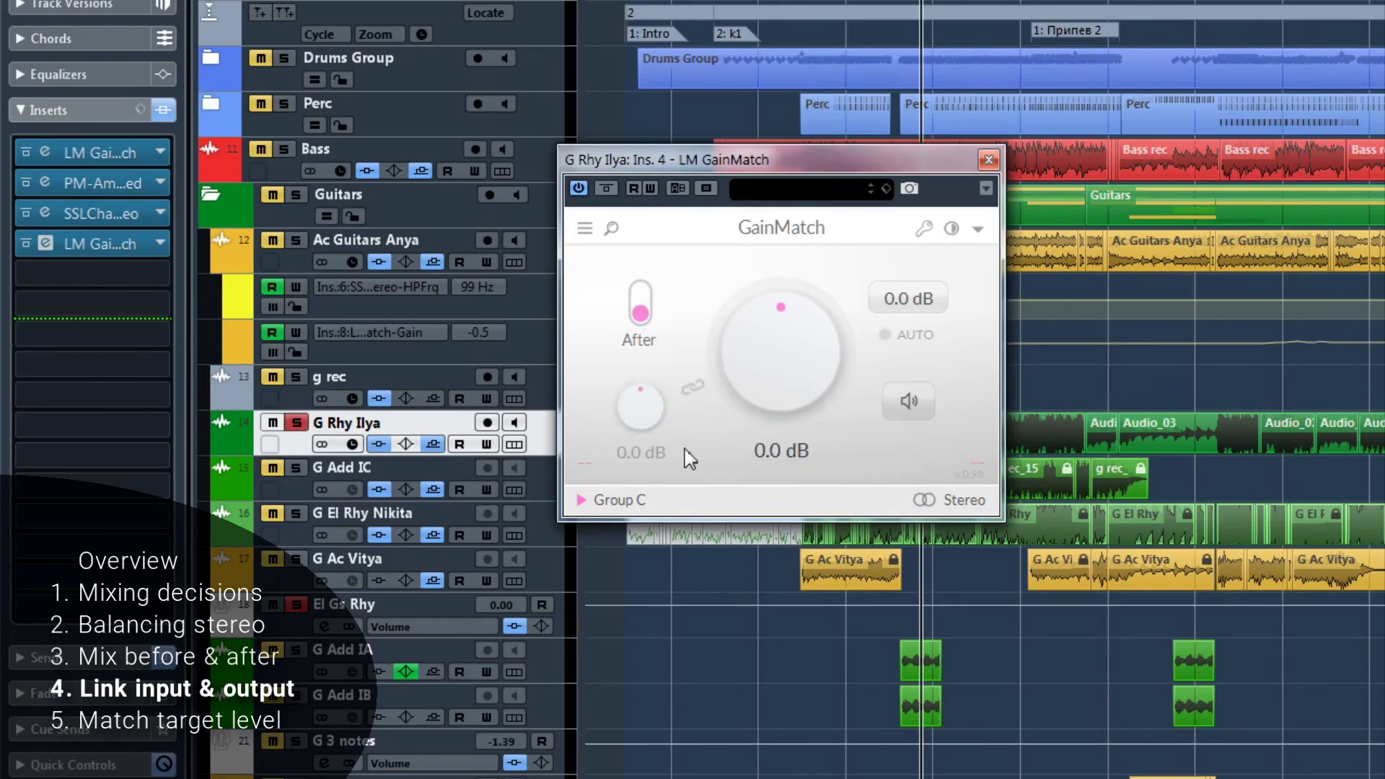
pyautogui.press('space')
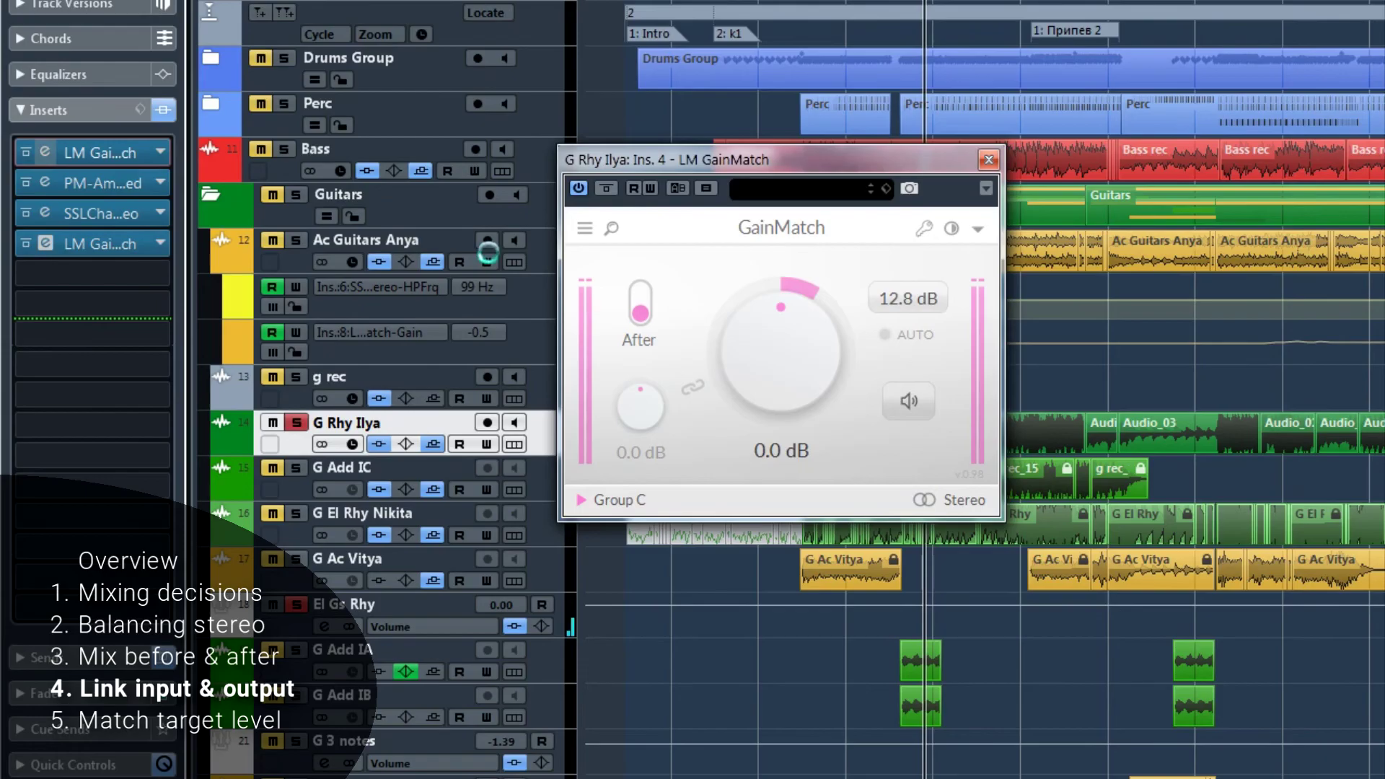
# Try the insert 4 Before knob with the insert 1 Before window open beside it, and close the insert 1 window.
pyautogui.moveTo(922, 184); pyautogui.dragTo(296, 104)
pyautogui.moveTo(701, 161); pyautogui.dragTo(745, 168)
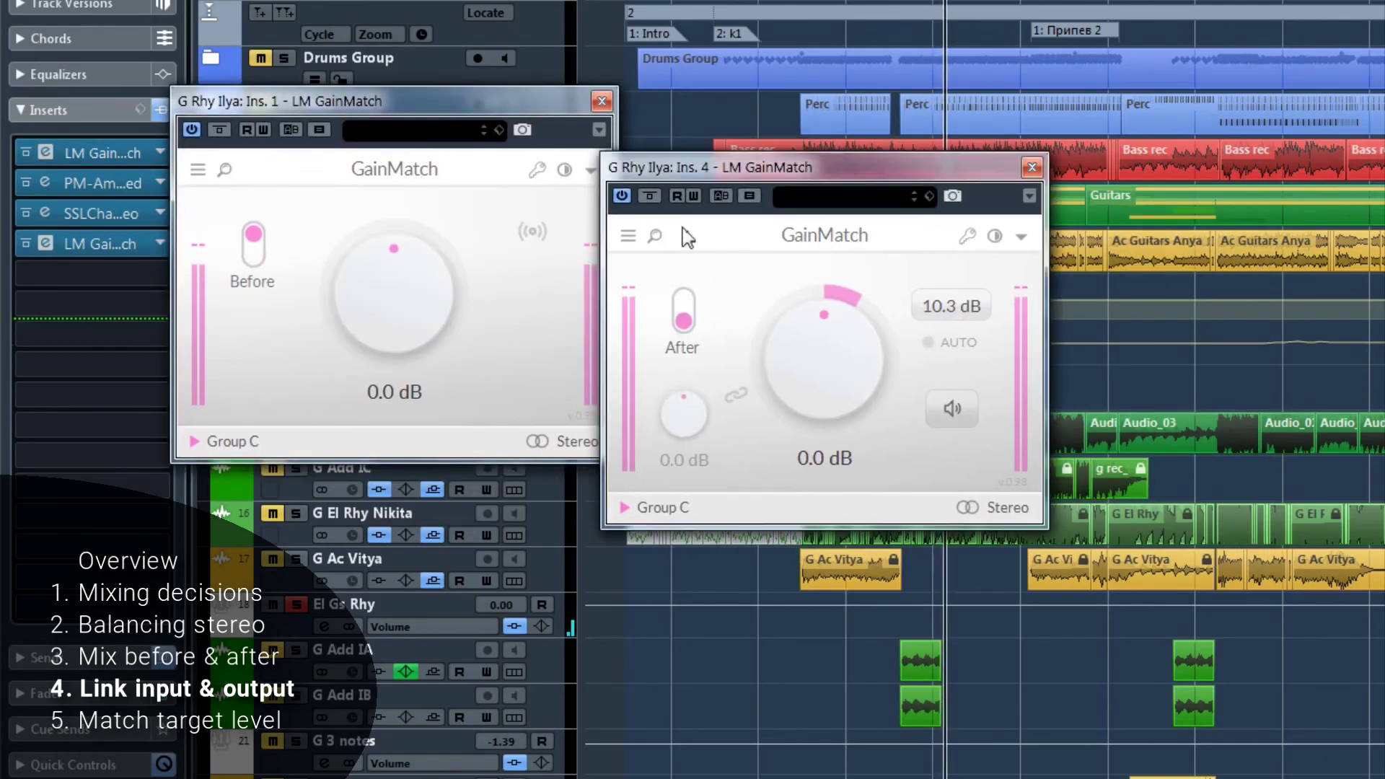
pyautogui.moveTo(694, 446)
pyautogui.mouseDown()
pyautogui.moveTo(683, 369)
pyautogui.moveTo(681, 433)
pyautogui.mouseUp()
pyautogui.click(603, 102)
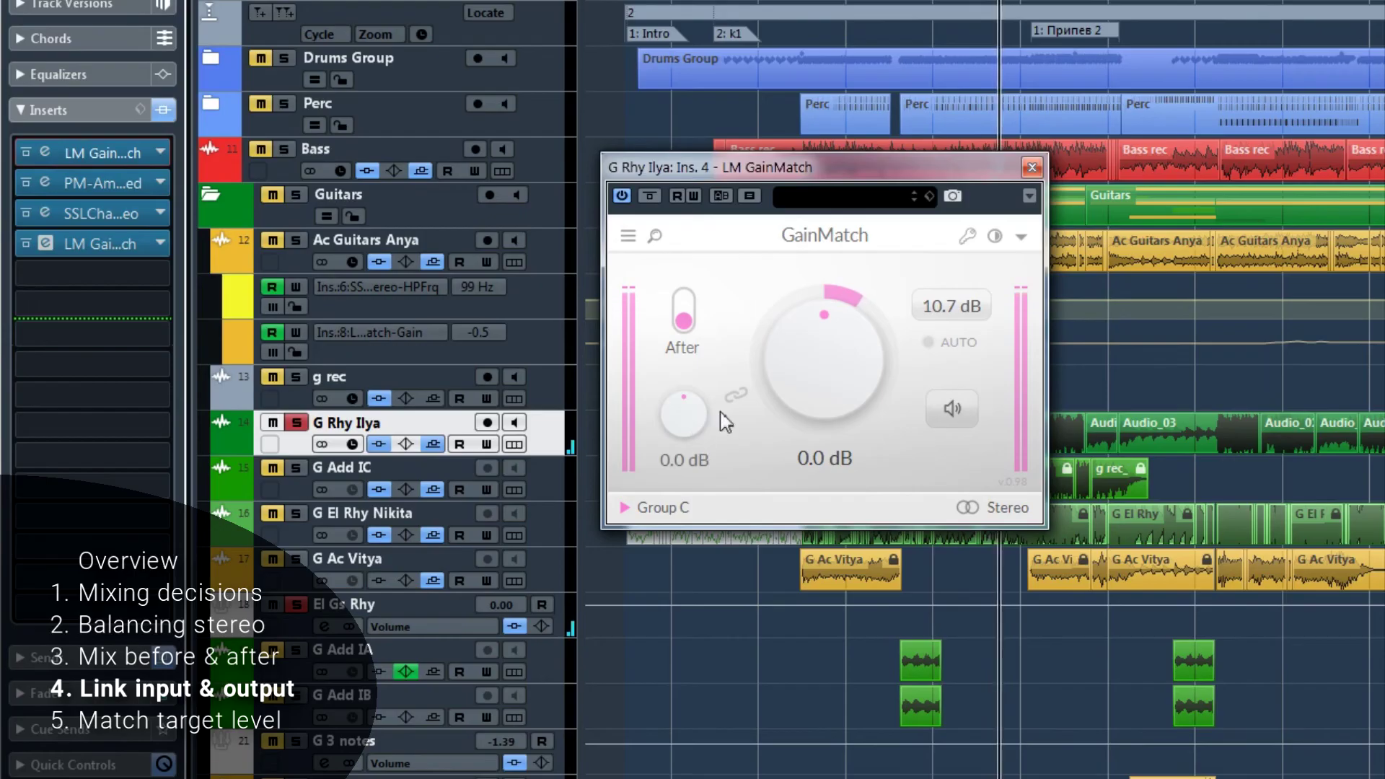
# Link the Before and After gain knobs in the insert 4 GainMatch and vary both gains during playback.
pyautogui.click(736, 397)
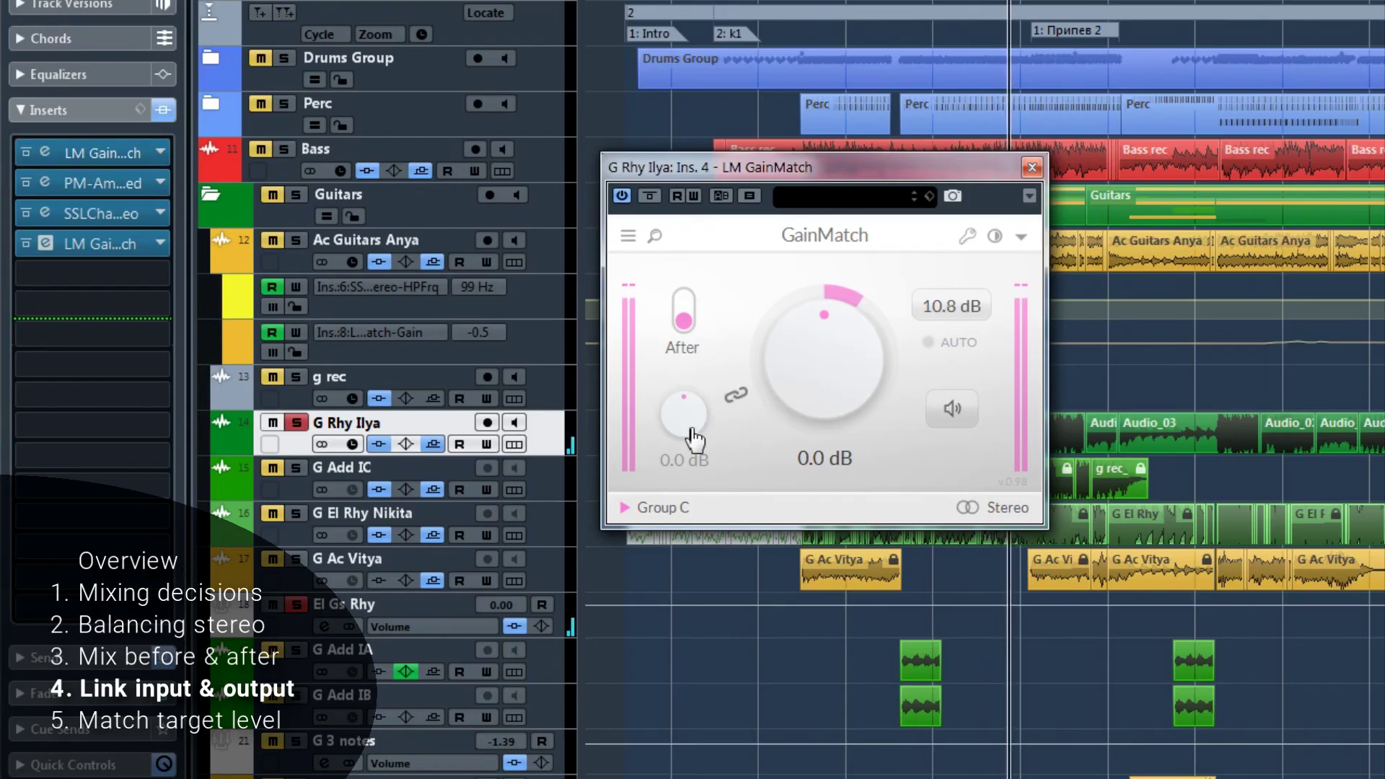
pyautogui.moveTo(674, 433); pyautogui.dragTo(681, 391)
pyautogui.moveTo(813, 398); pyautogui.dragTo(809, 375)
pyautogui.moveTo(697, 413); pyautogui.dragTo(685, 446)
pyautogui.moveTo(813, 379); pyautogui.dragTo(798, 396)
pyautogui.moveTo(689, 422); pyautogui.dragTo(699, 448)
pyautogui.moveTo(822, 380); pyautogui.dragTo(821, 389)
pyautogui.moveTo(678, 432); pyautogui.dragTo(682, 367)
pyautogui.moveTo(786, 389); pyautogui.dragTo(784, 383)
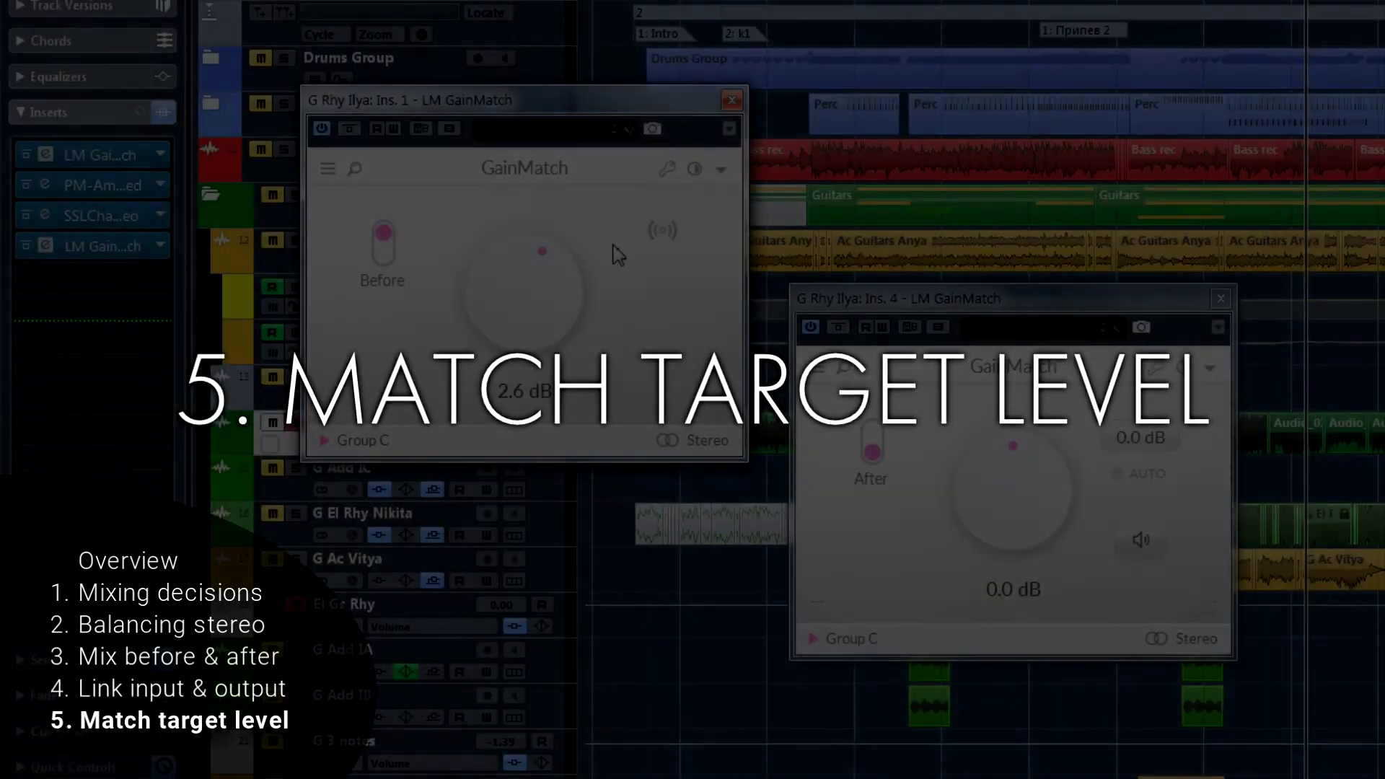
# Display the group RMS time in the insert 1 Before instance and set it to 5.0 s.
pyautogui.rightClick(615, 247)
pyautogui.moveTo(704, 343)
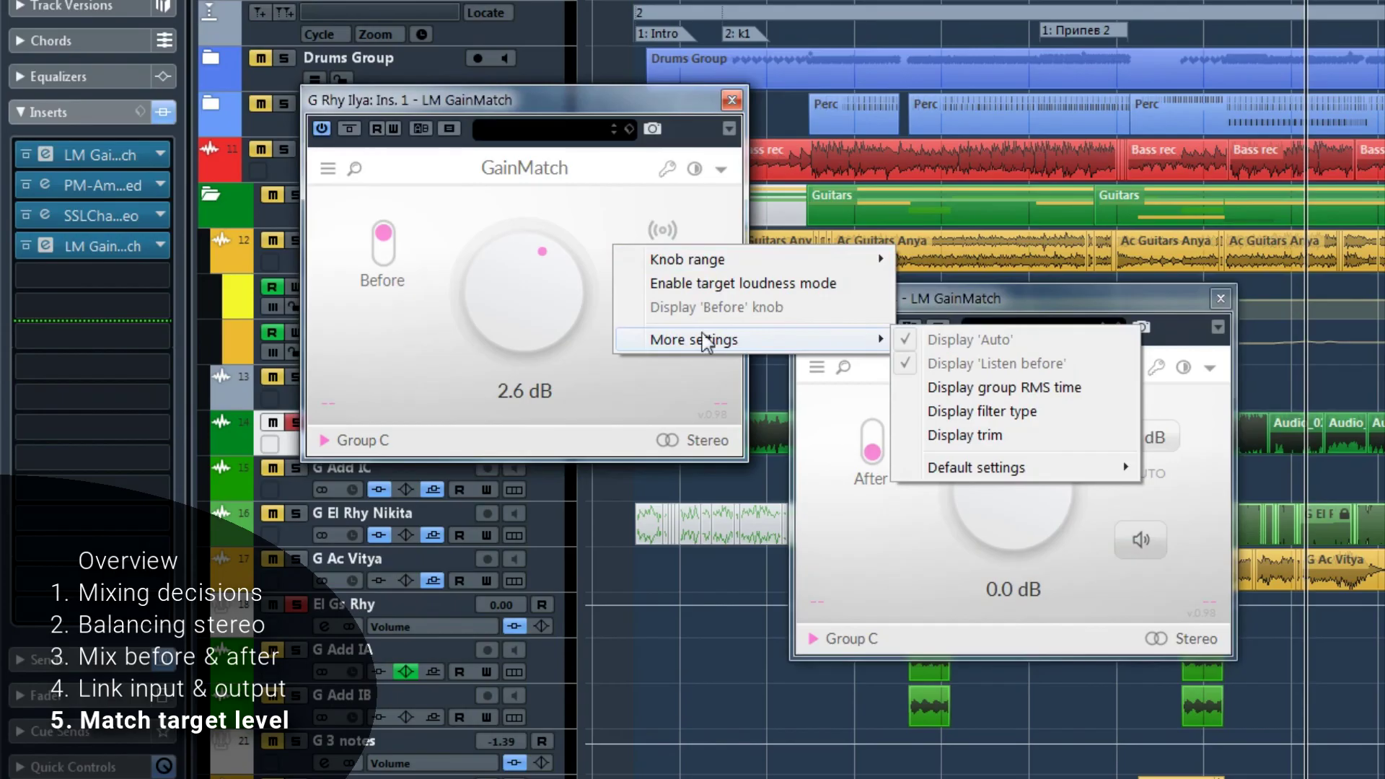
pyautogui.click(951, 390)
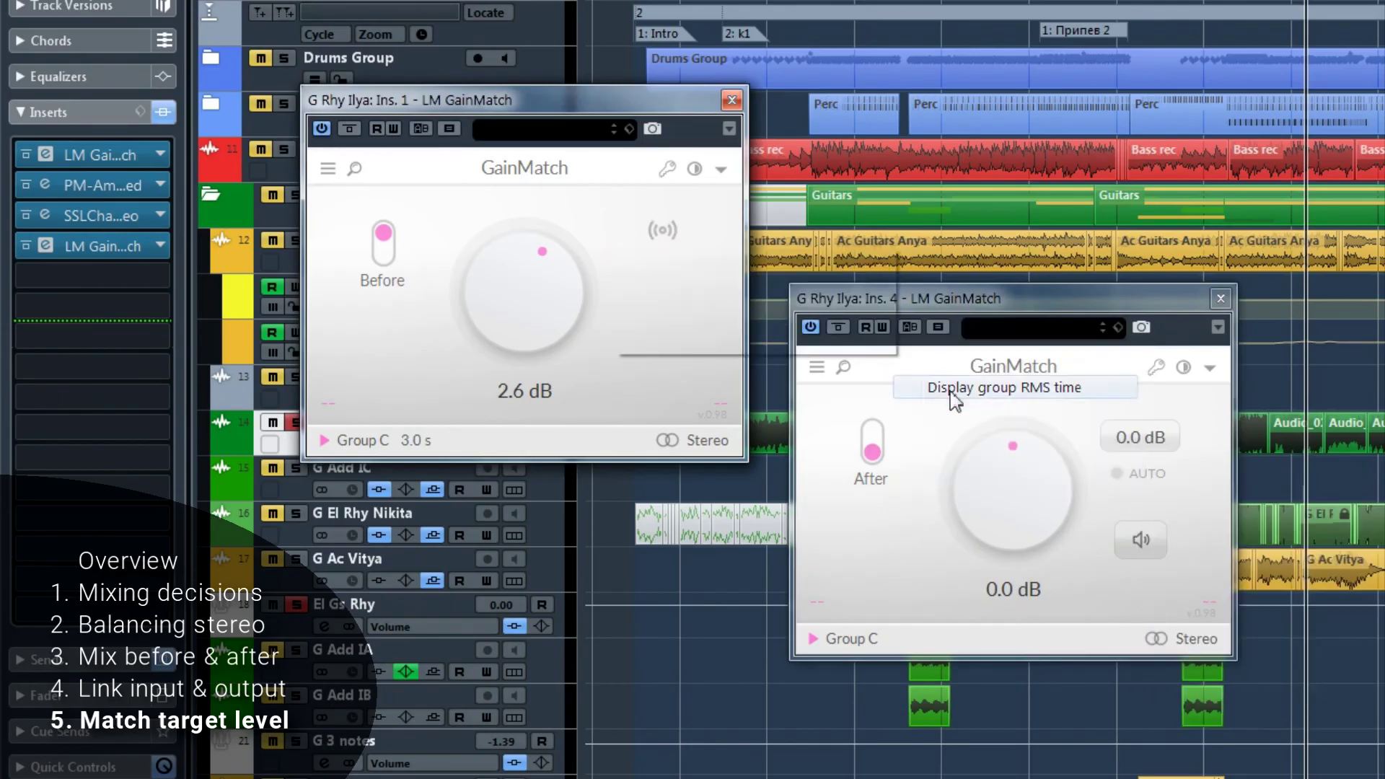
pyautogui.moveTo(431, 424); pyautogui.dragTo(429, 444)
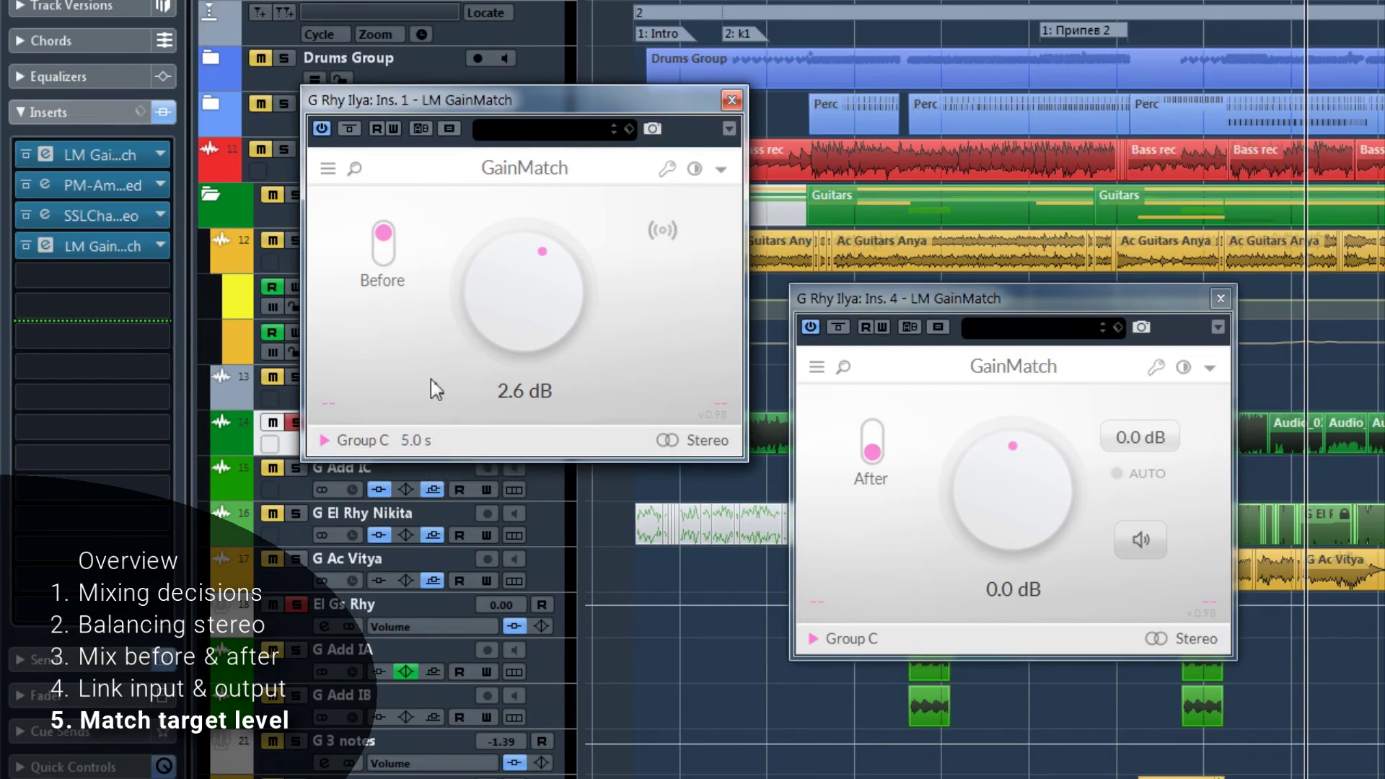
# Assign the insert 1 Before and insert 4 After GainMatch instances to Group E.
pyautogui.click(357, 444)
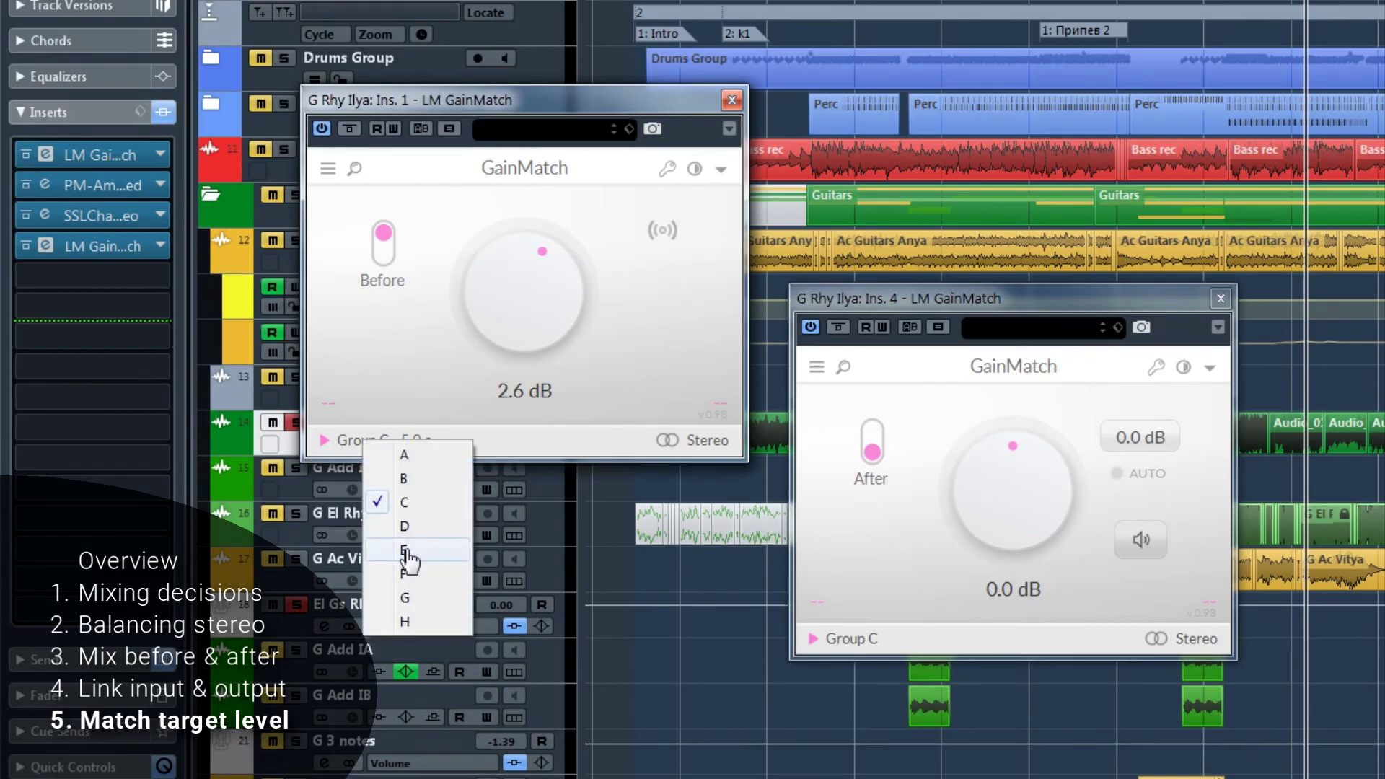
pyautogui.click(444, 551)
pyautogui.moveTo(349, 442); pyautogui.dragTo(987, 563)
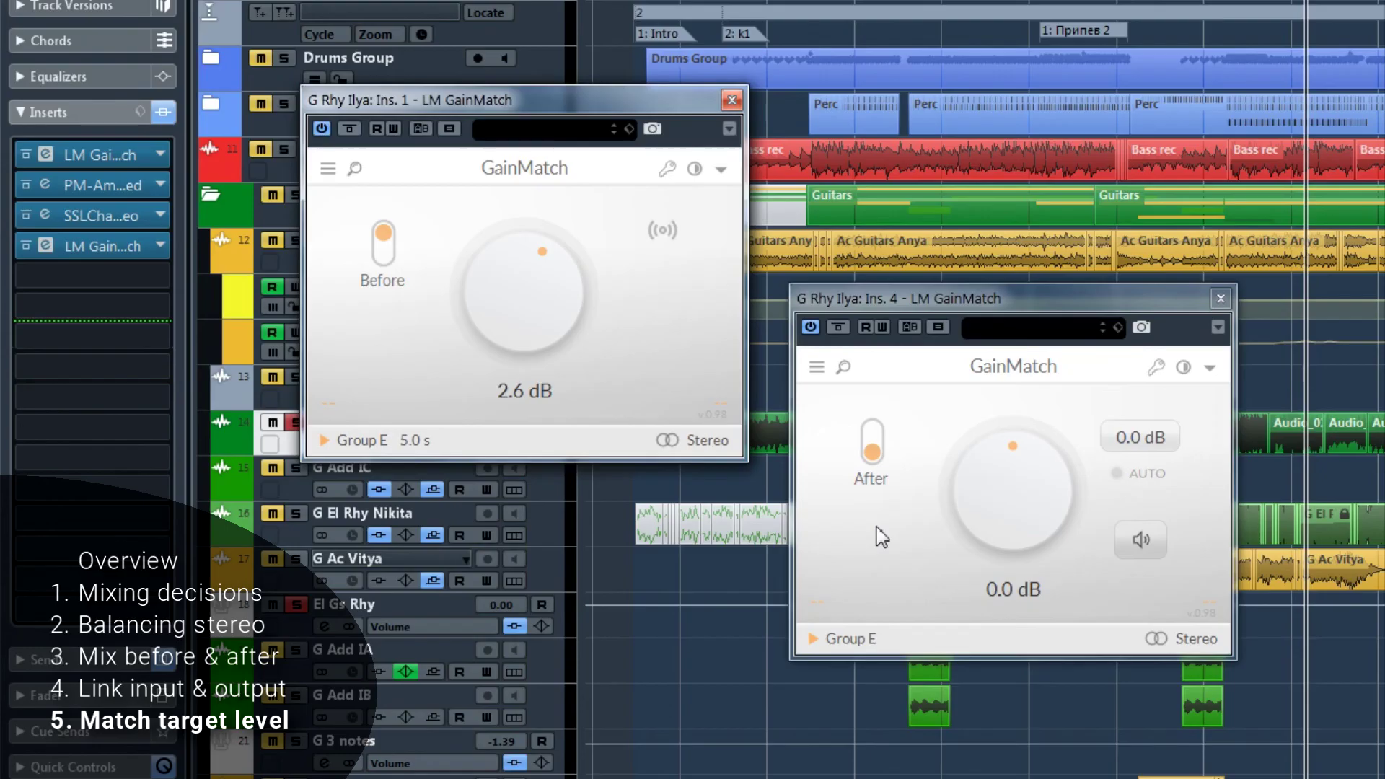
# Close the Before window, enable target loudness mode in the insert 4 GainMatch, and move that plug-in to insert slot 1.
pyautogui.click(732, 99)
pyautogui.moveTo(906, 323); pyautogui.dragTo(746, 235)
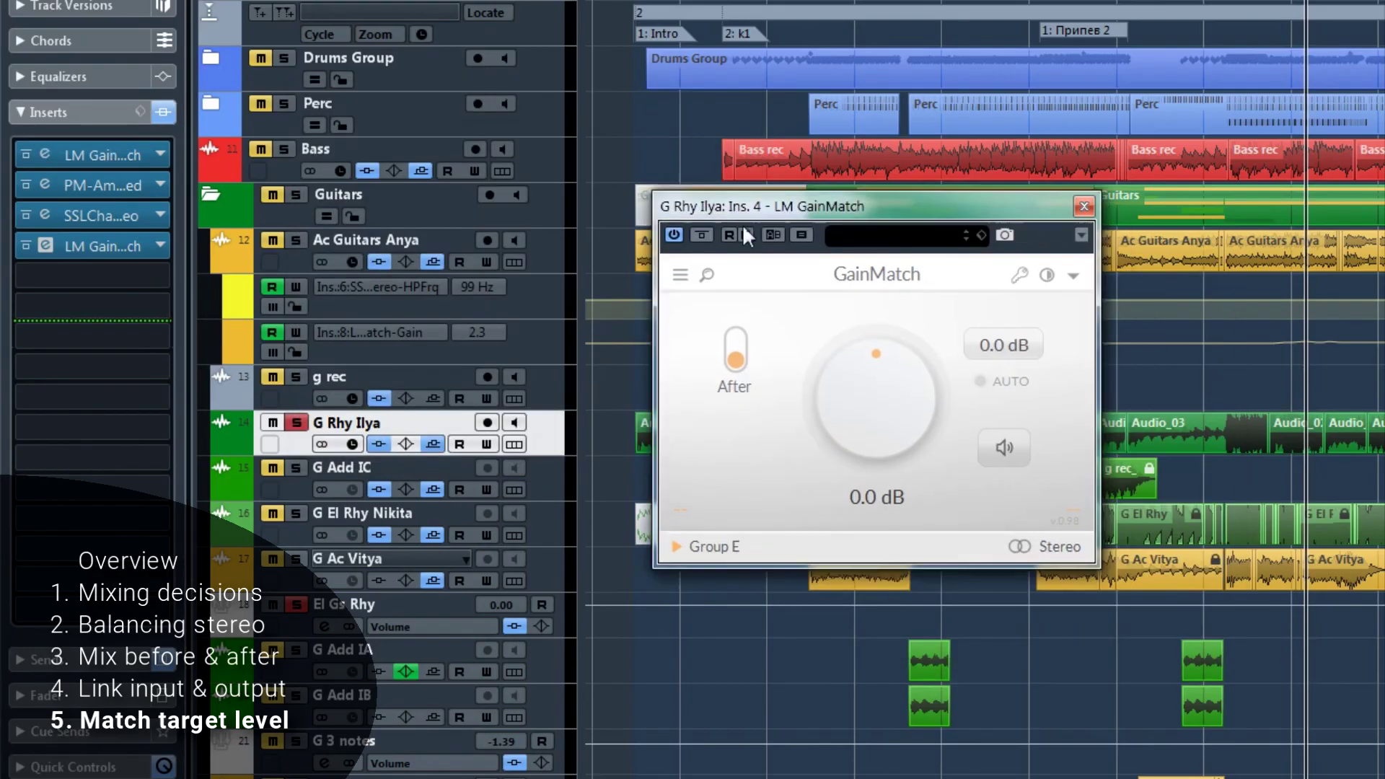
pyautogui.rightClick(711, 405)
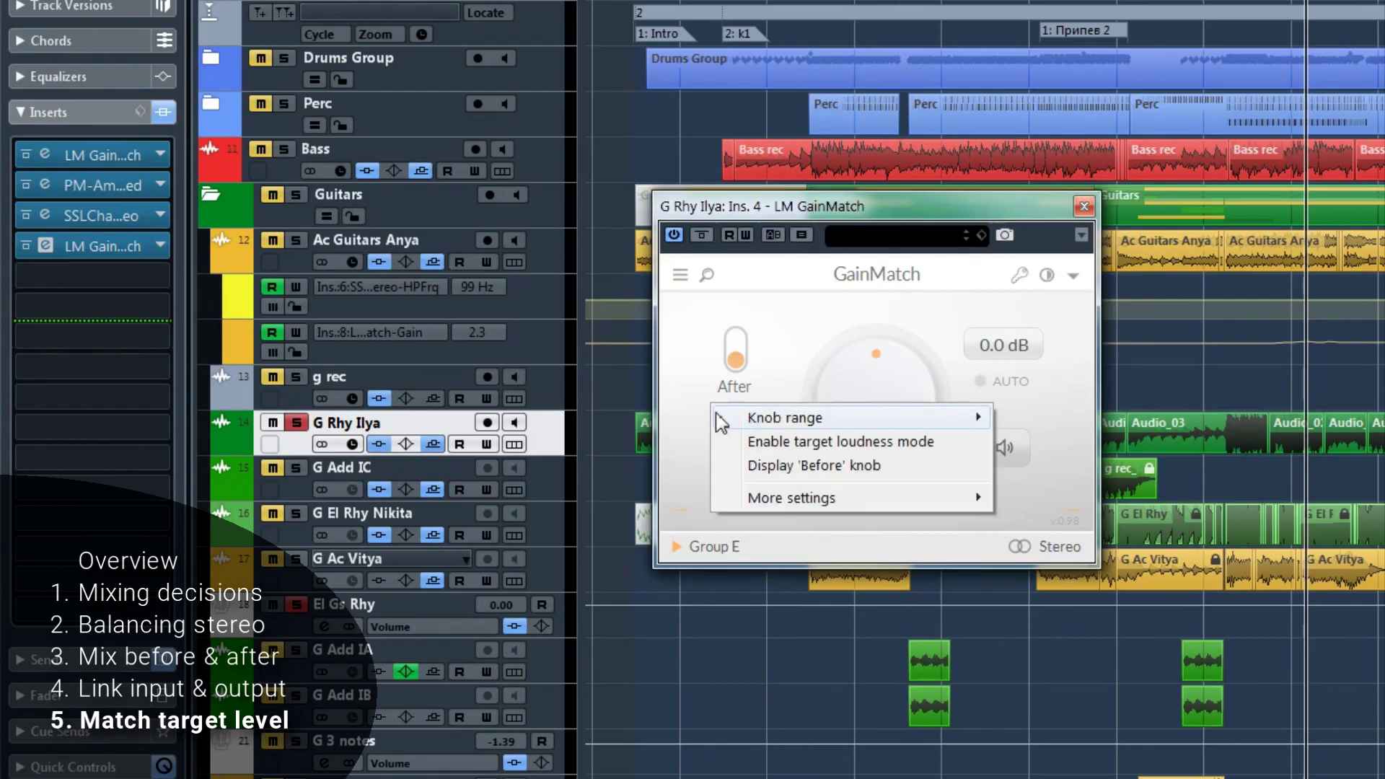
pyautogui.click(754, 441)
pyautogui.moveTo(110, 250); pyautogui.dragTo(114, 158)
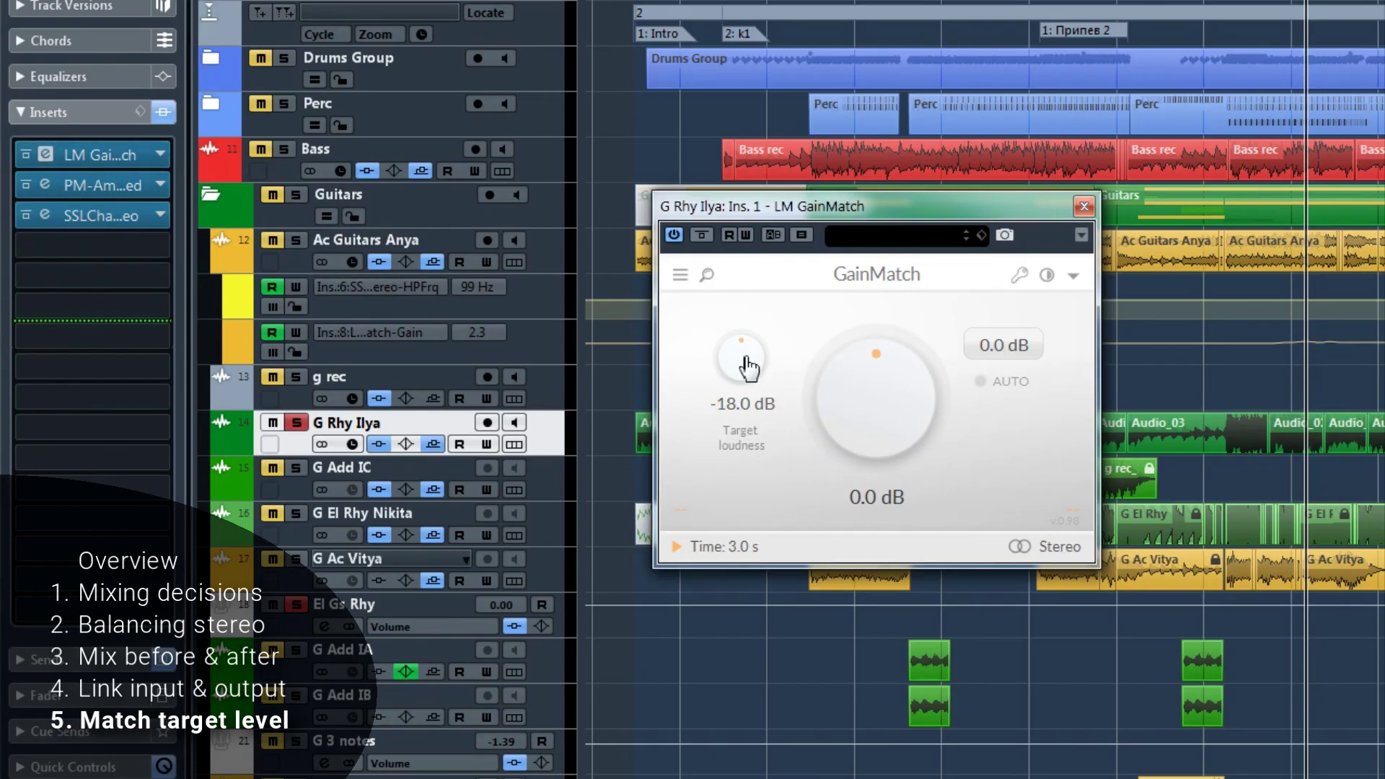
# Play the rhythm guitar and run Auto gain matching toward the -18.0 dB target loudness, switching Auto off again to keep the gain.
pyautogui.press('space')
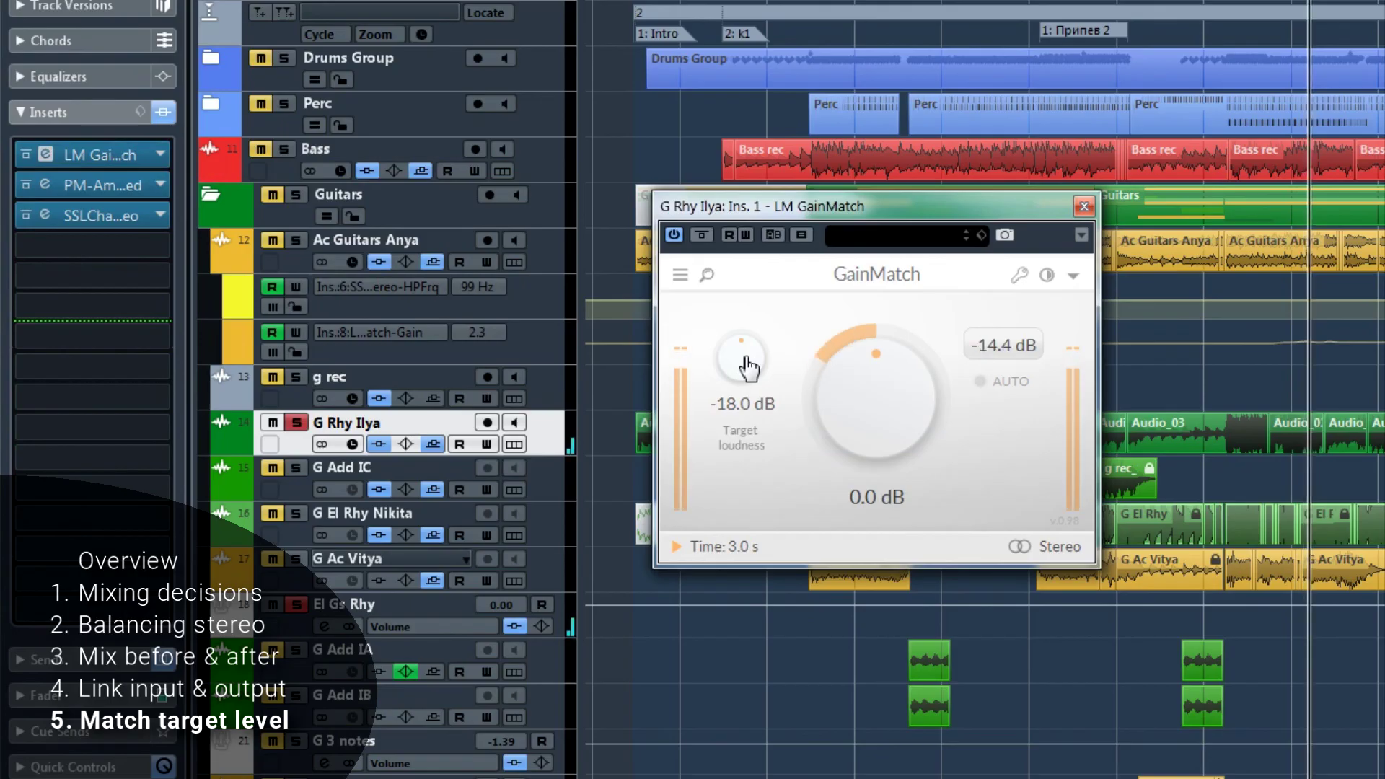
pyautogui.click(1010, 380)
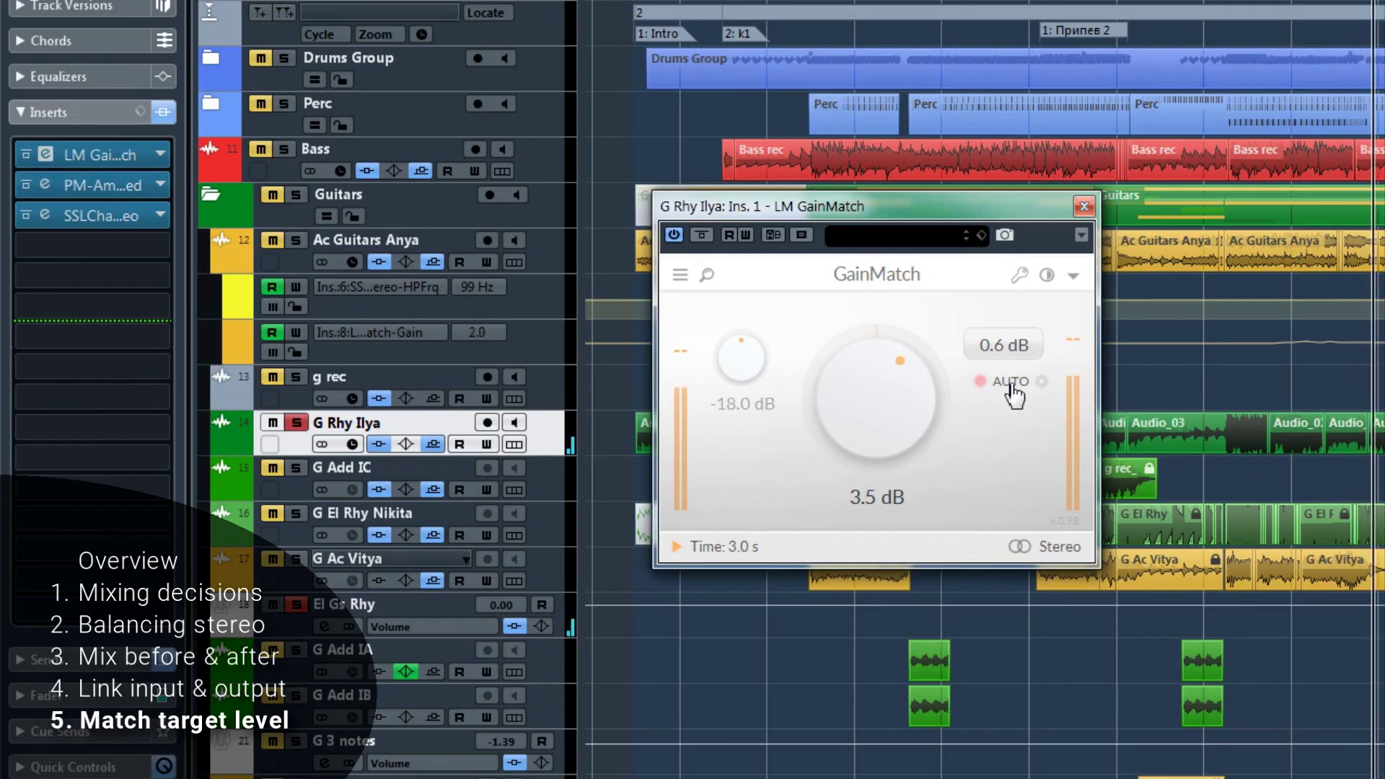
pyautogui.click(1013, 390)
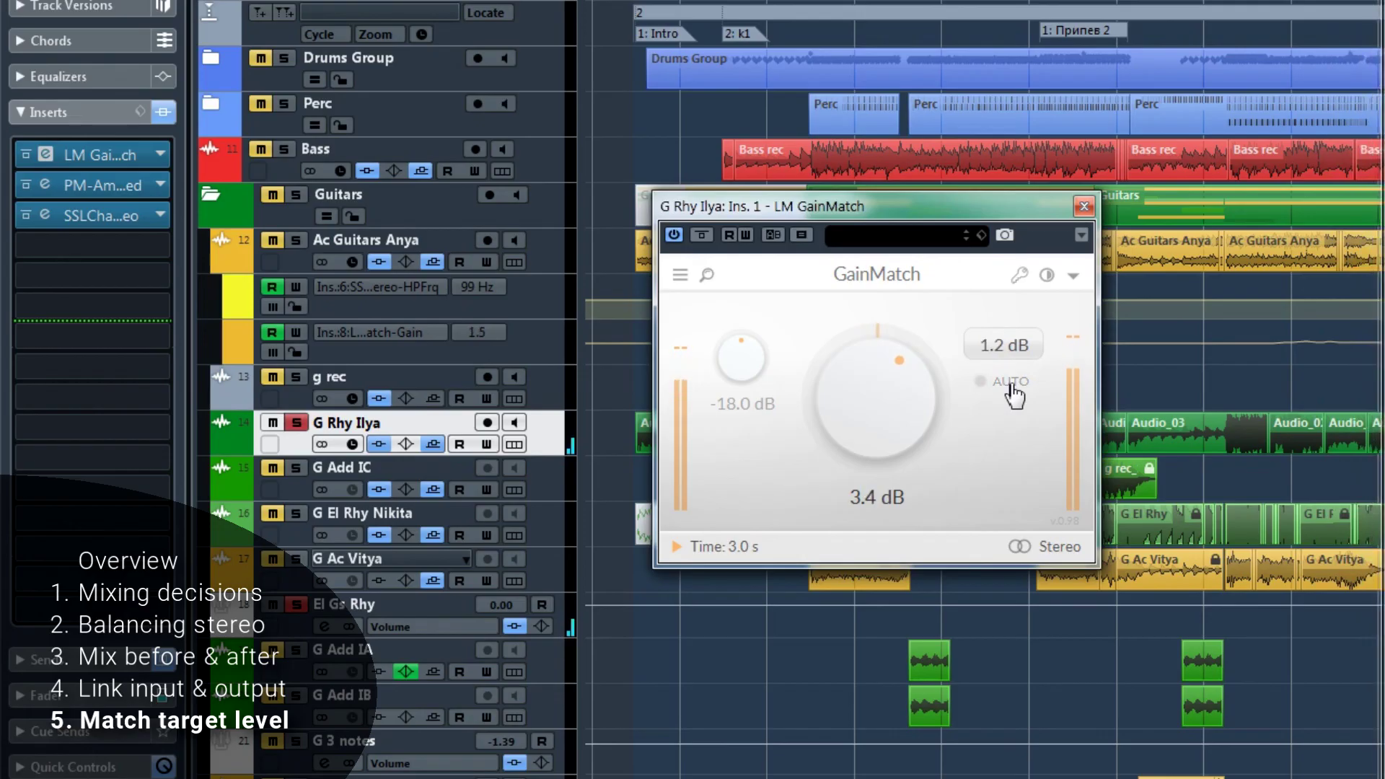